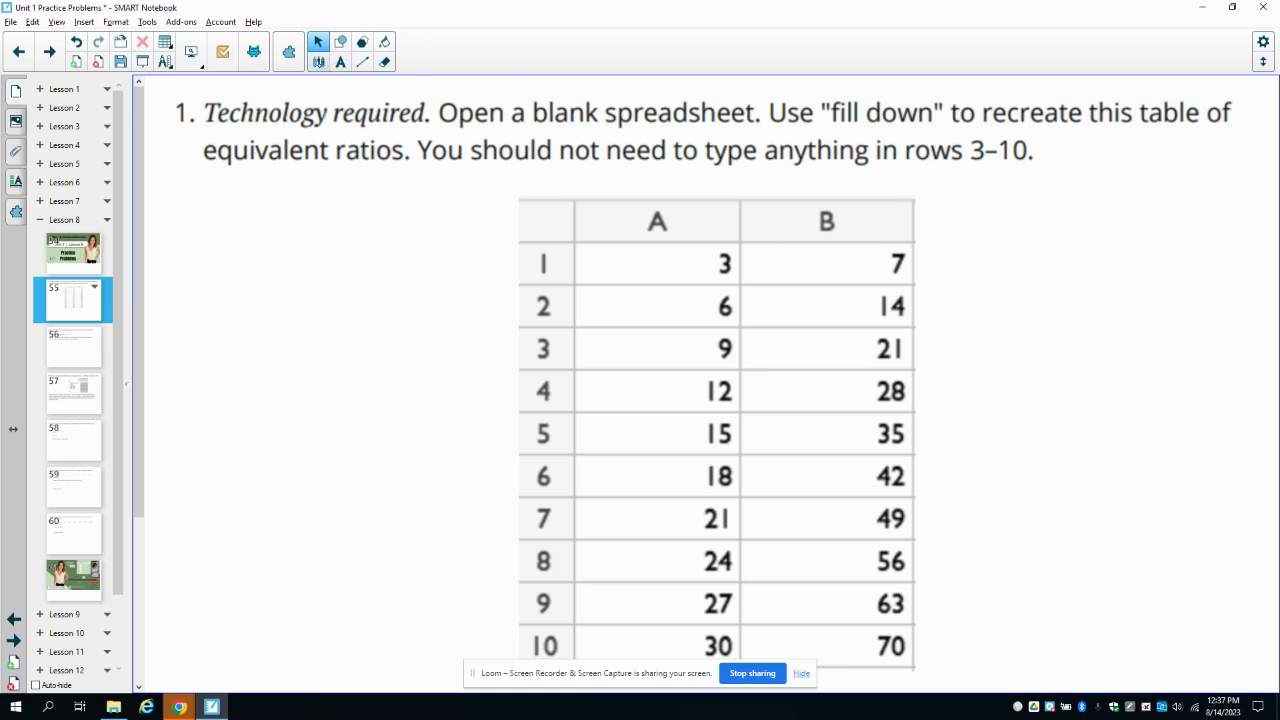
Draw a pen bracket beside rows 1–2 and an arrow down column A to row 10
left_click(318, 61)
mouse_move(502, 260)
left_mouse_down()
mouse_move(490, 310)
mouse_move(525, 310)
left_mouse_up()
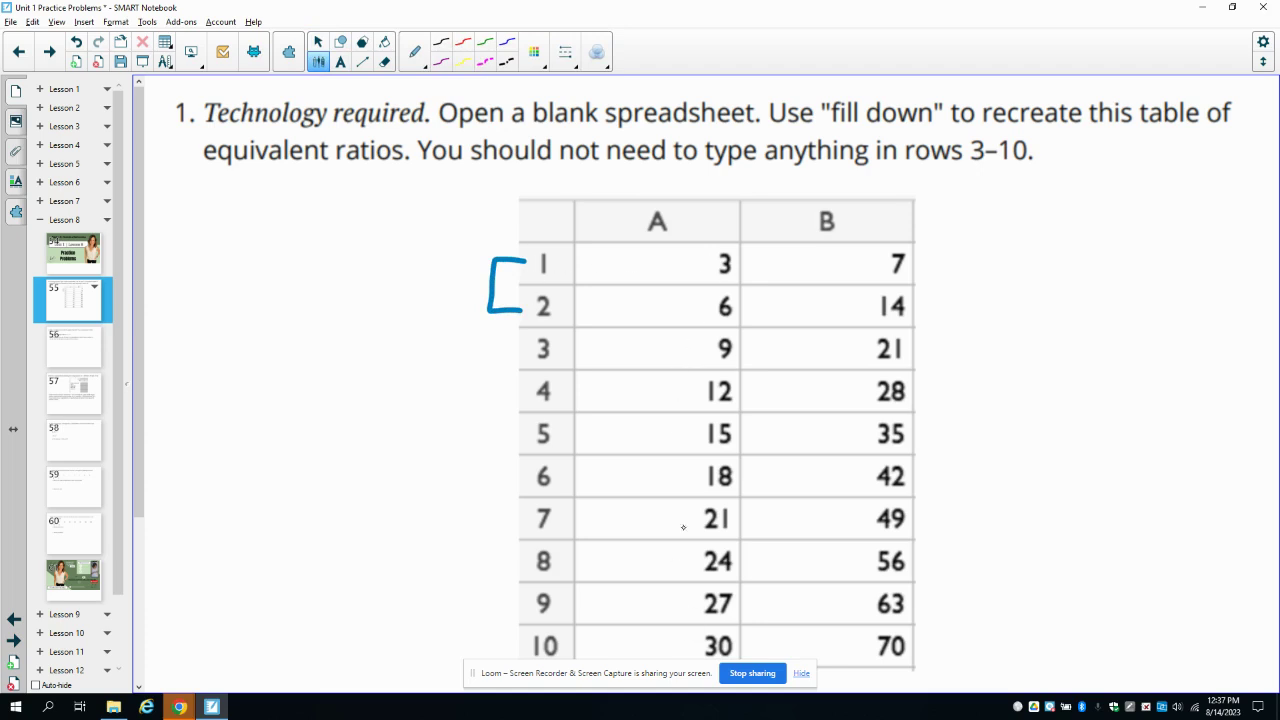
mouse_move(645, 342)
left_mouse_down()
mouse_move(623, 650)
mouse_move(636, 630)
left_mouse_up()
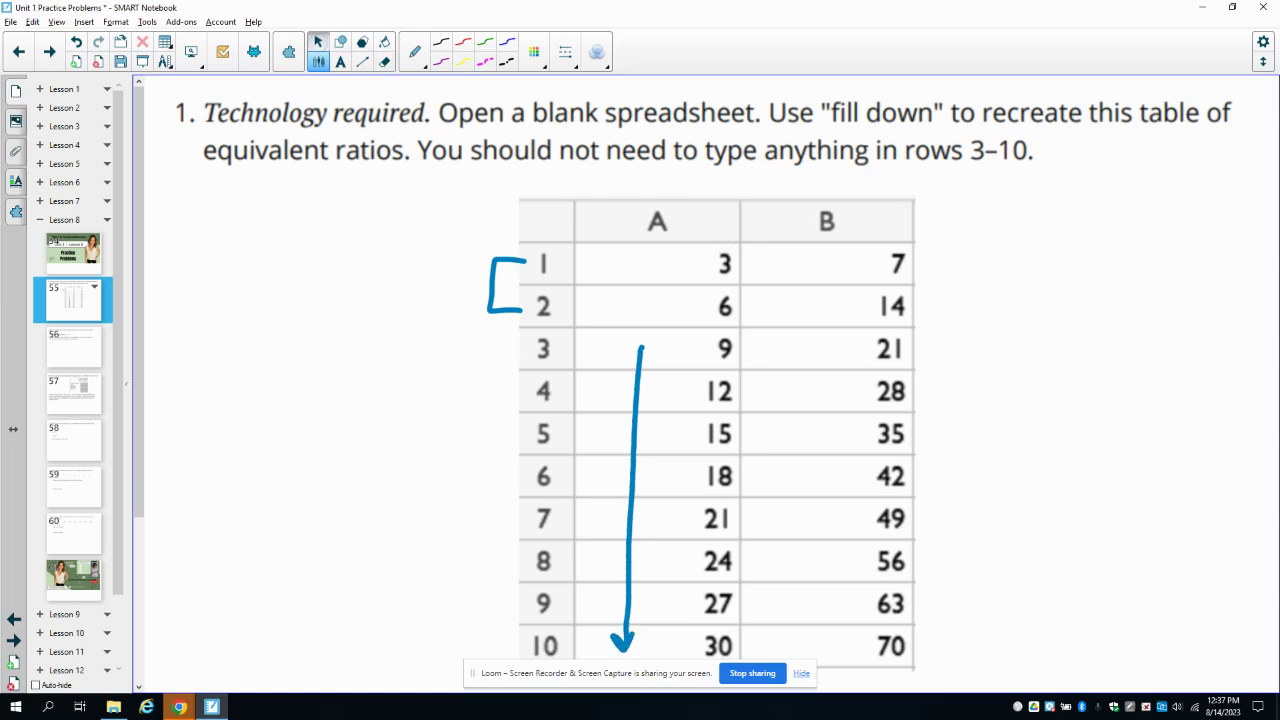
left_click(317, 42)
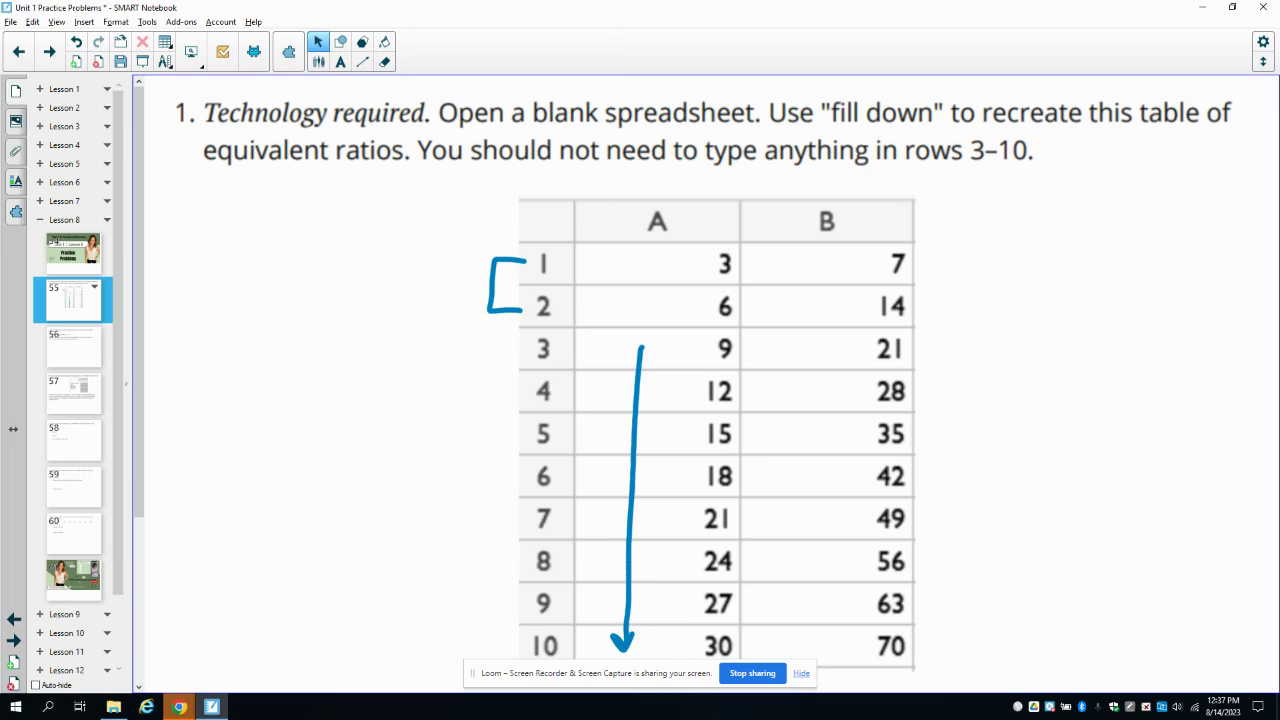
Add a Spreadsheet view beside the graphics in GeoGebra Classic, then return to the slide
left_click(179, 707)
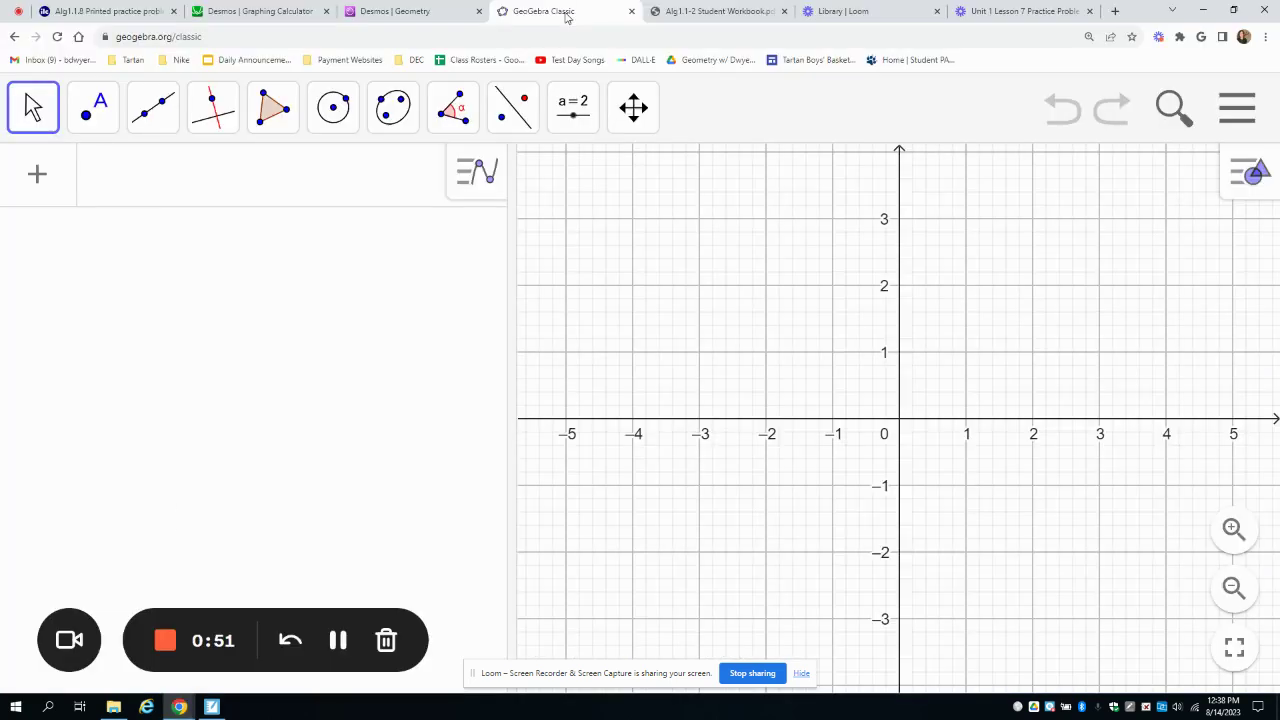
left_click(1252, 175)
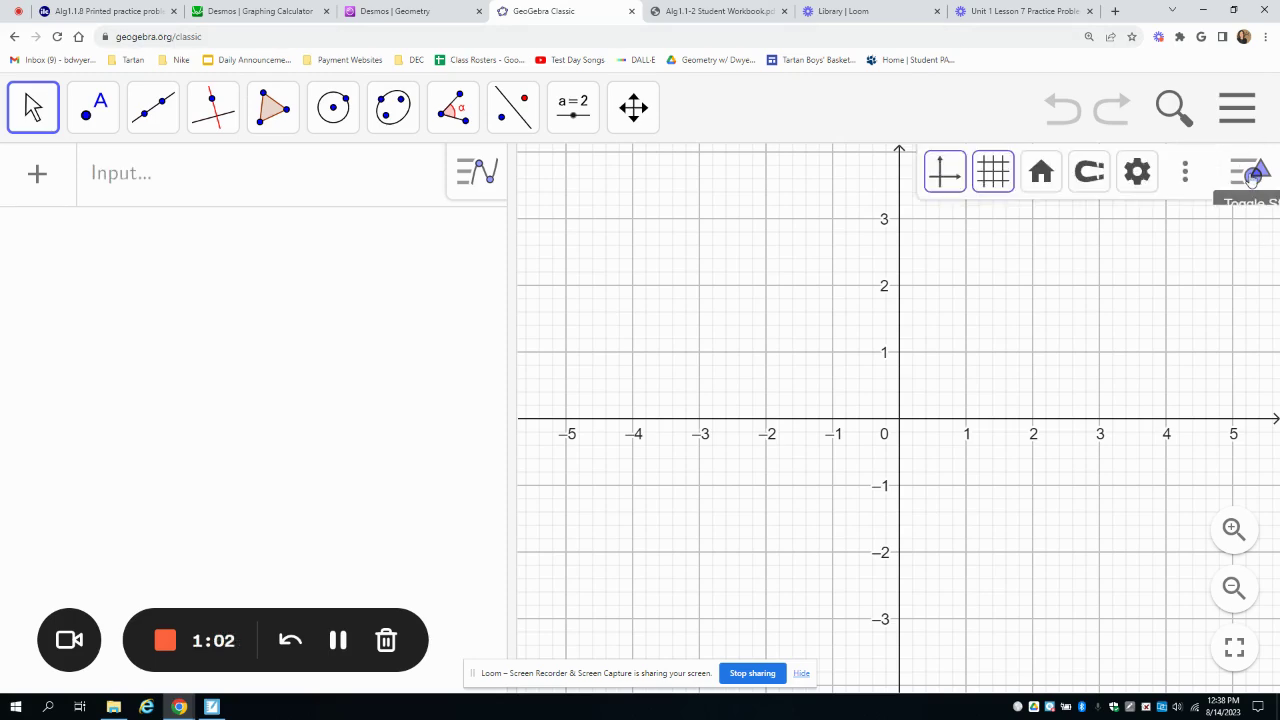
left_click(1186, 178)
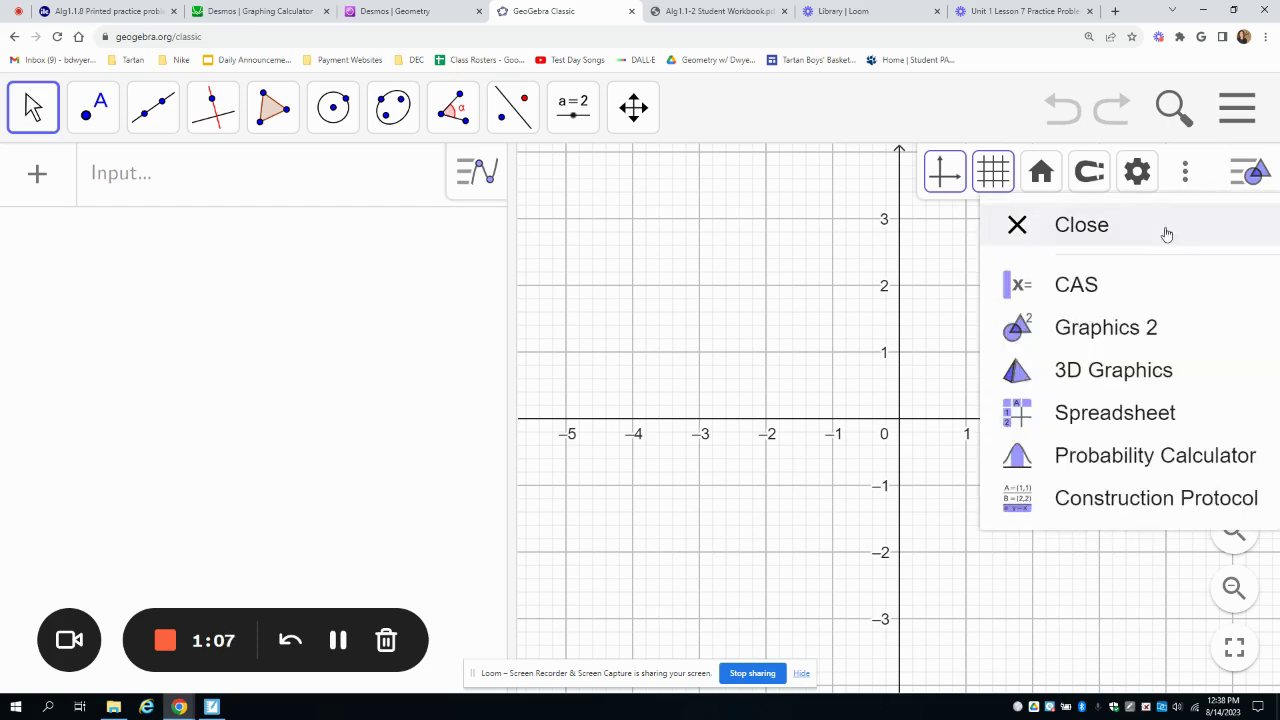
left_click(1138, 412)
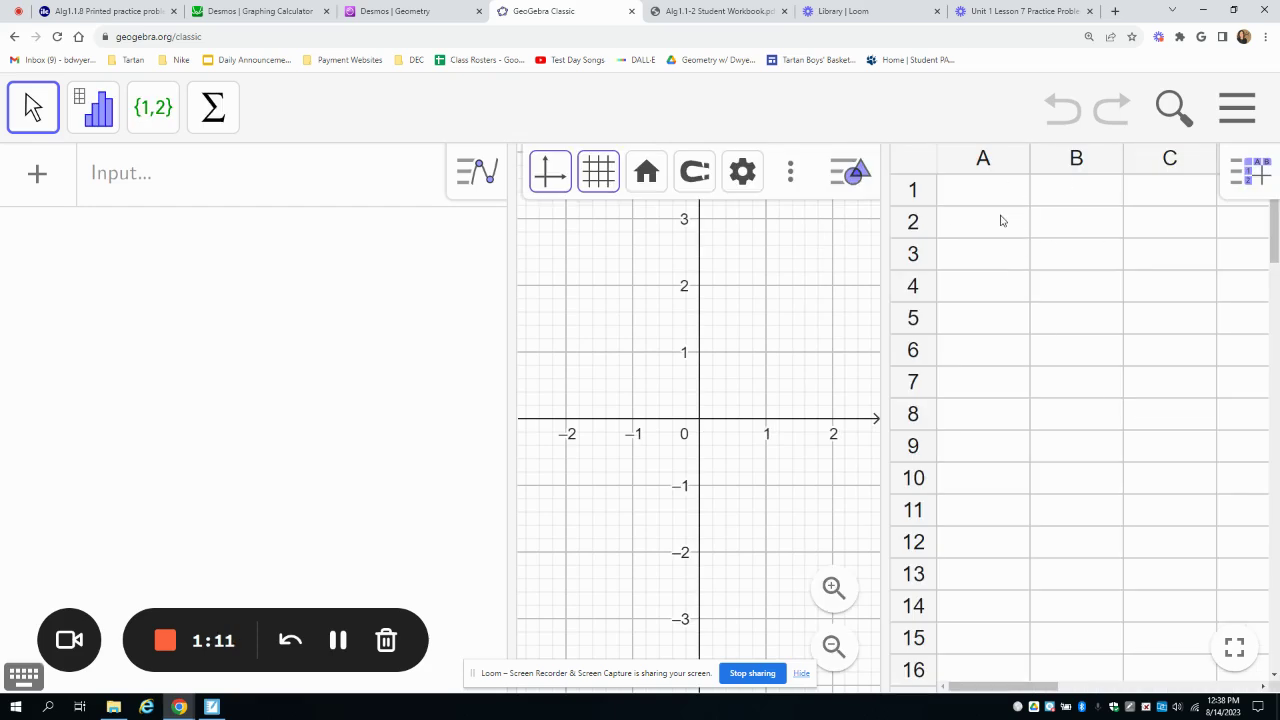
key("alt+Tab")
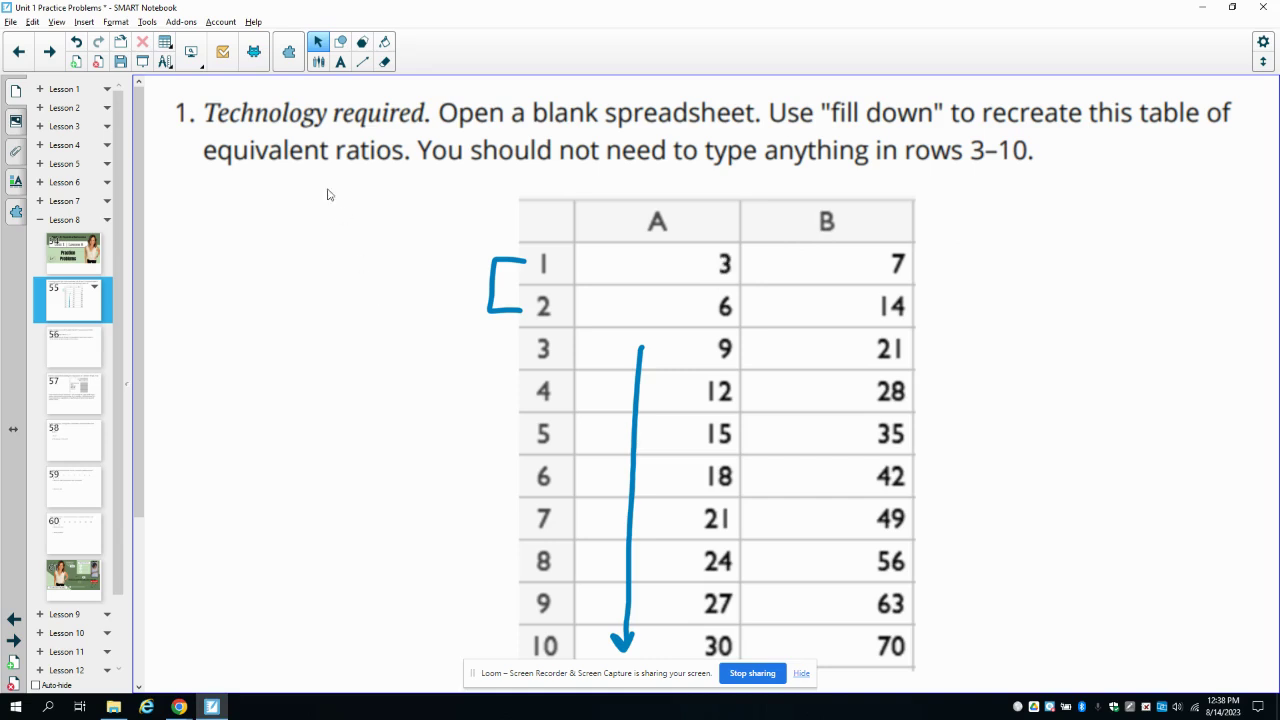
Draw curved arrows linking 3, 6, 9 and 12 in column A, each labelled +3
left_click(318, 61)
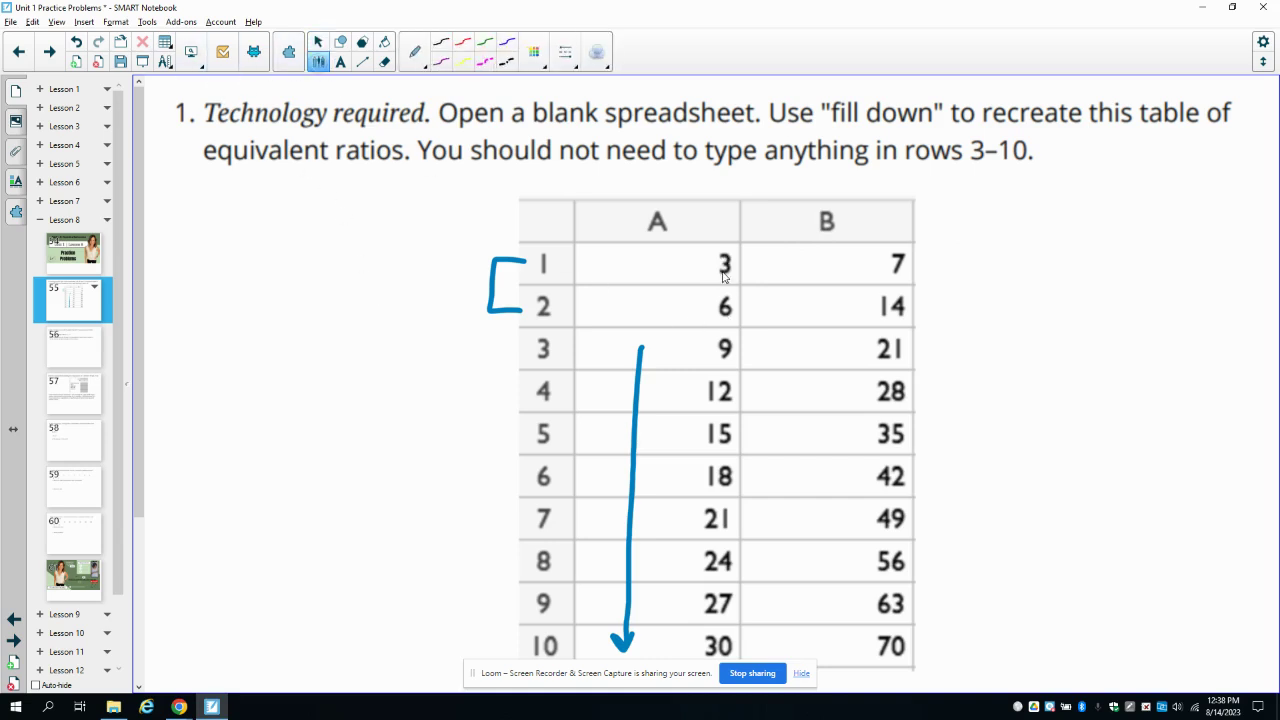
mouse_move(709, 264)
left_mouse_down()
mouse_move(693, 307)
mouse_move(707, 307)
mouse_move(690, 348)
mouse_move(708, 350)
mouse_move(706, 398)
left_mouse_up()
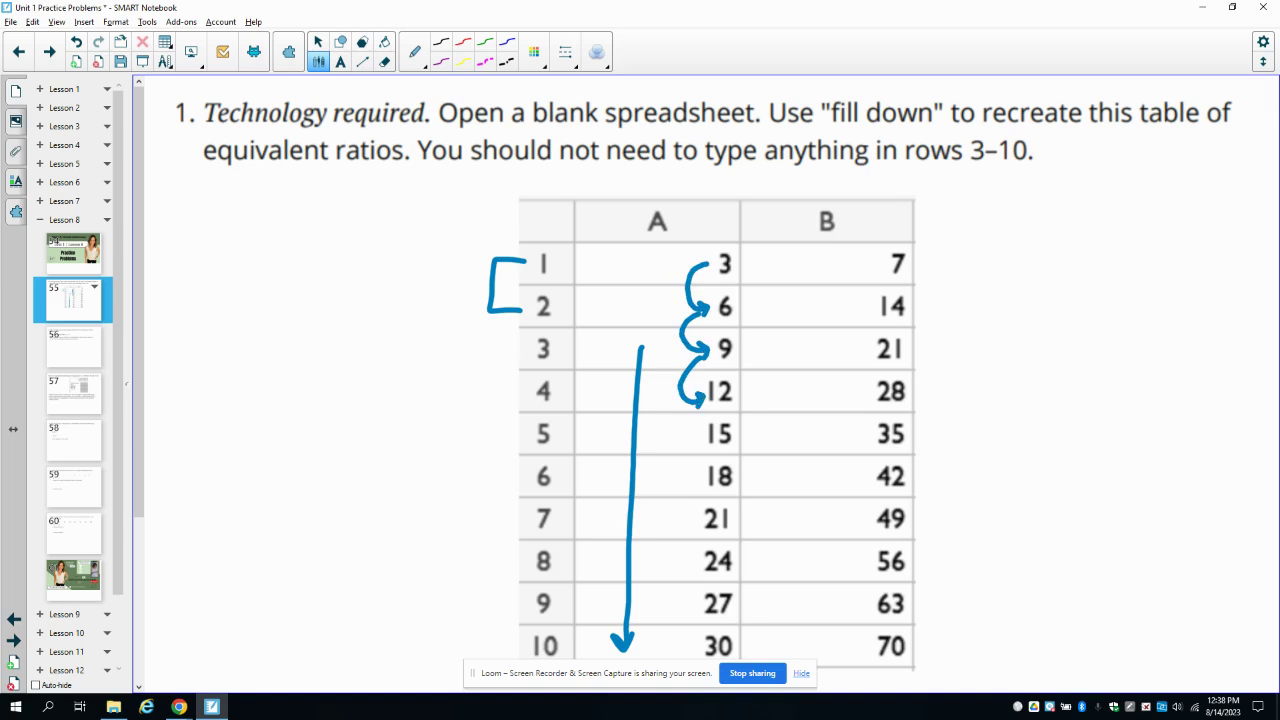
left_click_drag(655, 272, 655, 290)
mouse_move(647, 281)
left_mouse_down()
mouse_move(667, 292)
mouse_move(659, 325)
left_mouse_up()
left_click_drag(653, 316, 652, 335)
left_click_drag(664, 314, 668, 335)
mouse_move(649, 380)
left_mouse_down()
mouse_move(665, 378)
mouse_move(655, 390)
left_mouse_up()
left_click_drag(667, 366, 668, 392)
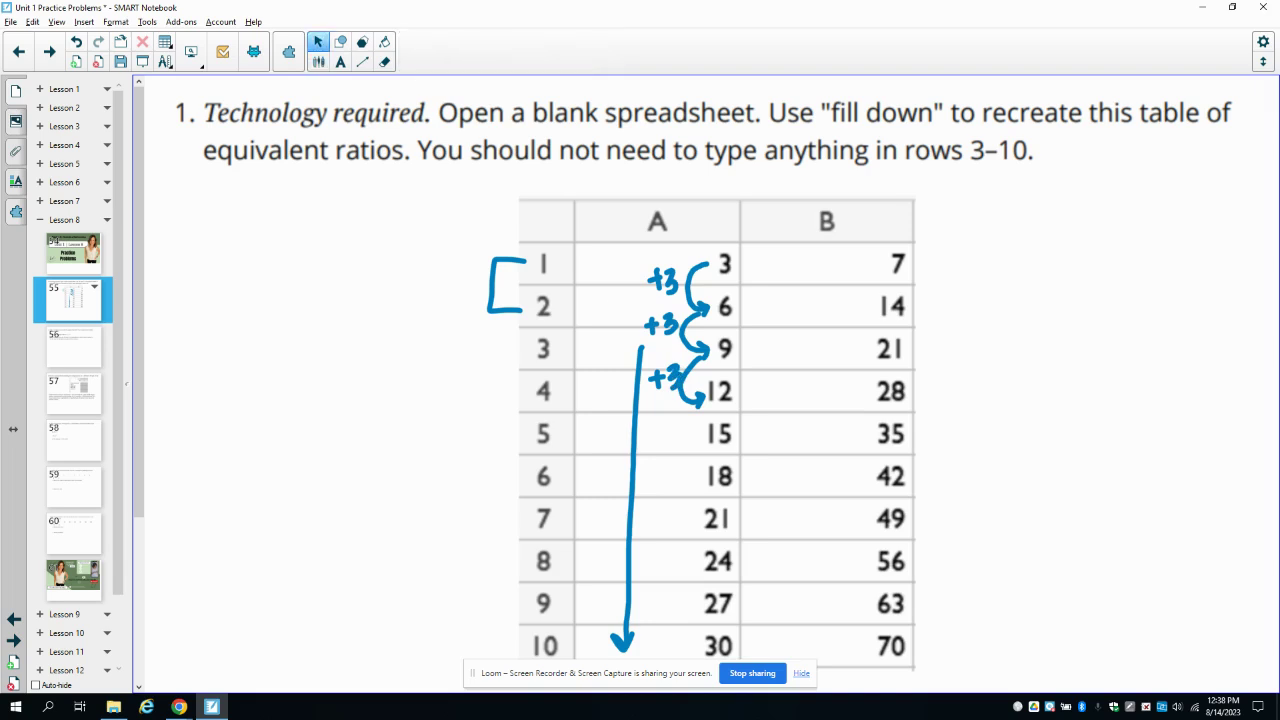
Enter 3 in A1 and =A1+3 in A2, then fill down to A10 (3 through 30)
key("alt+Tab")
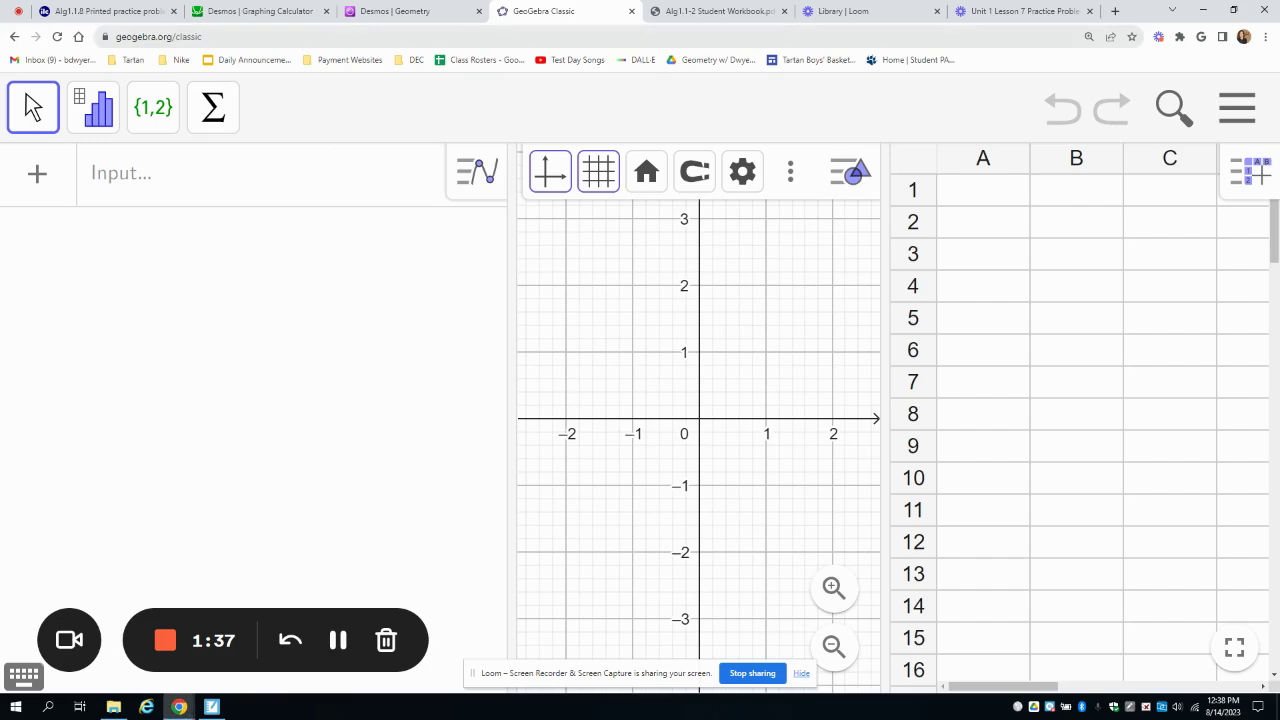
left_click(985, 190)
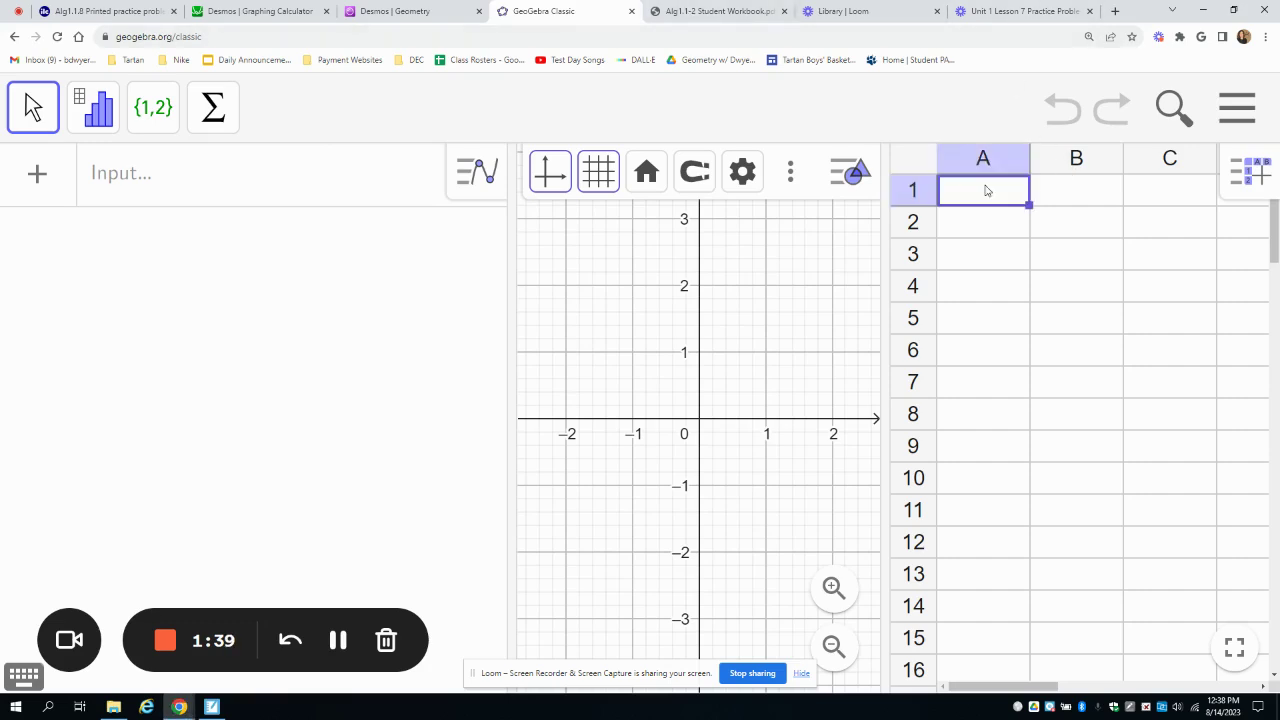
type("=")
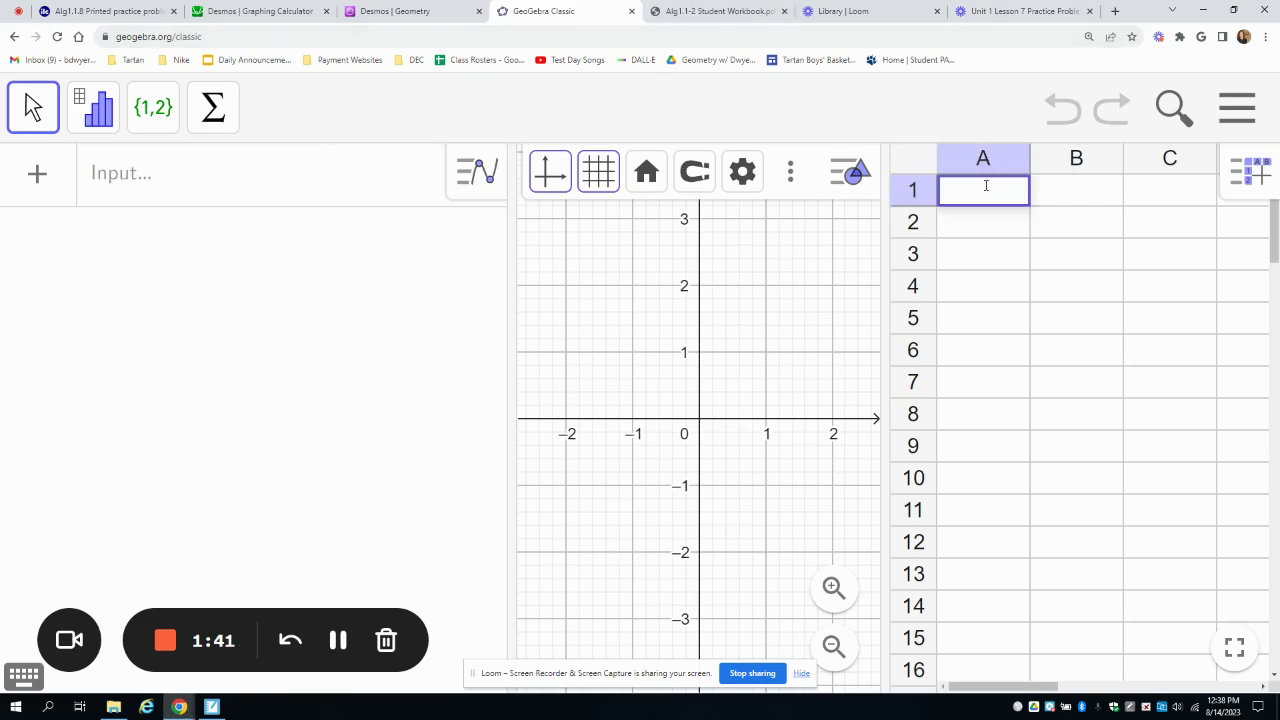
type("3")
key("Return")
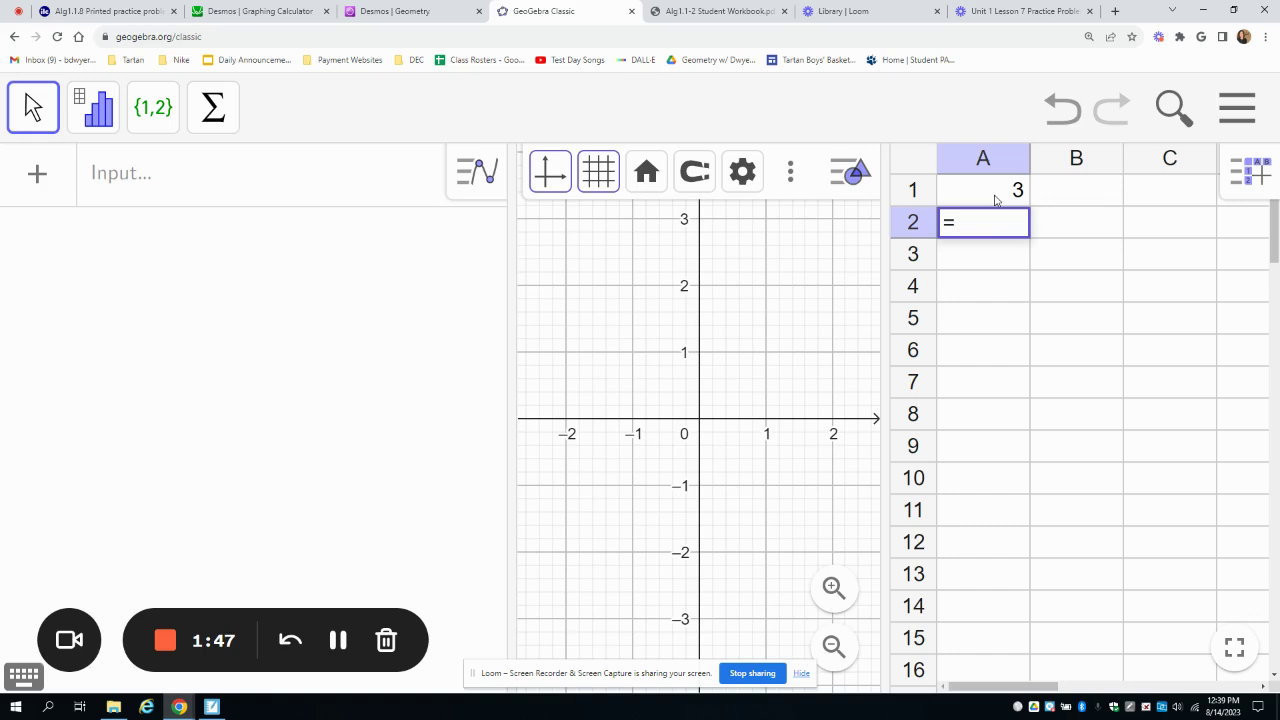
left_click(995, 200)
type("+3")
key("Return")
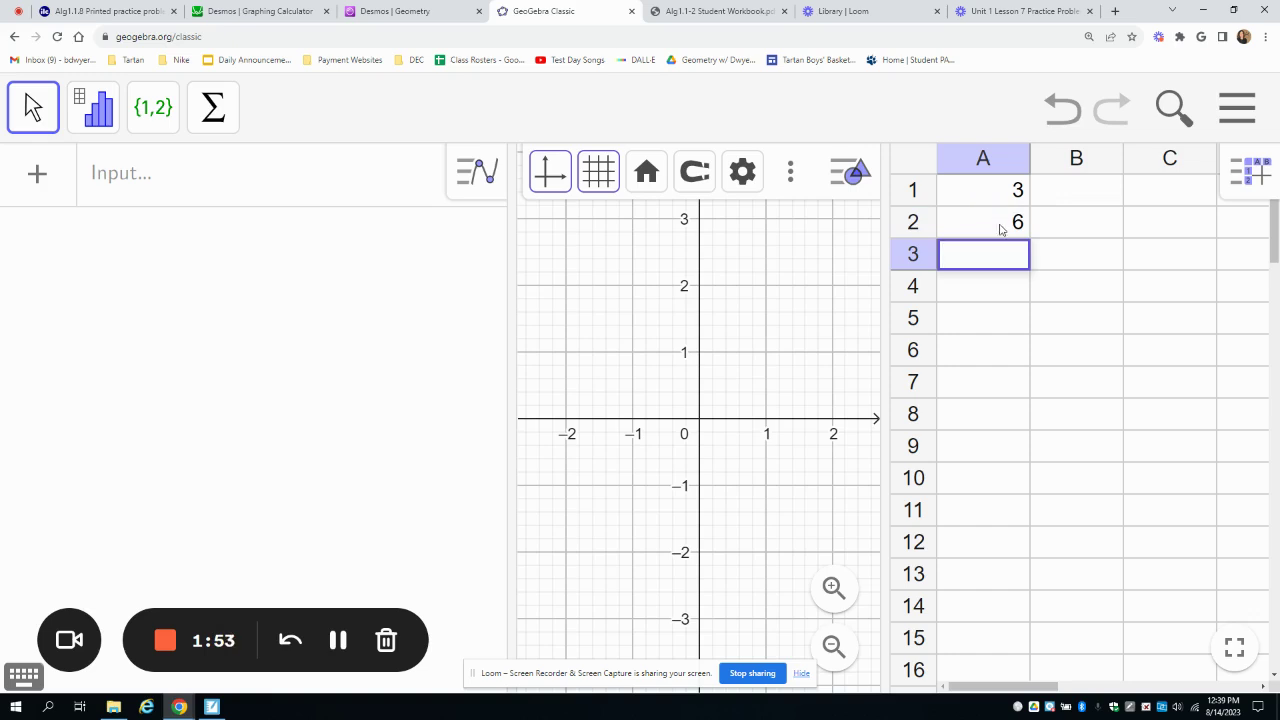
left_click(1000, 229)
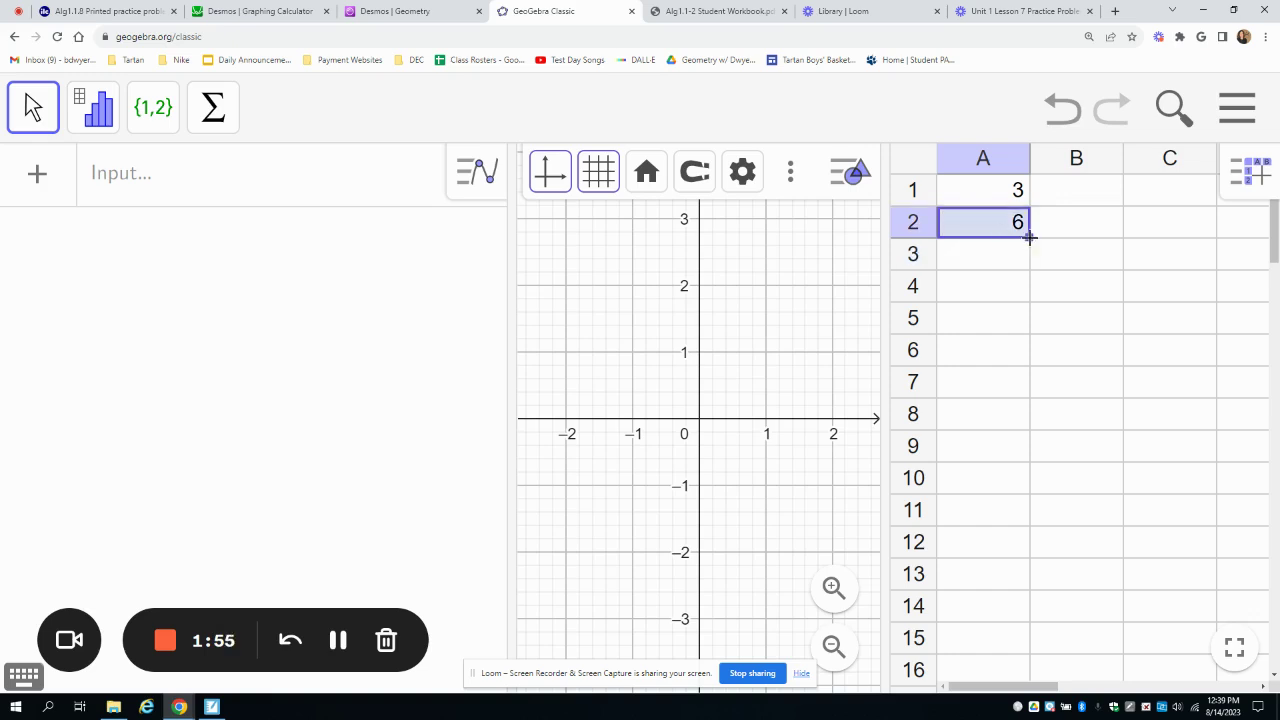
left_click_drag(1030, 236, 1017, 477)
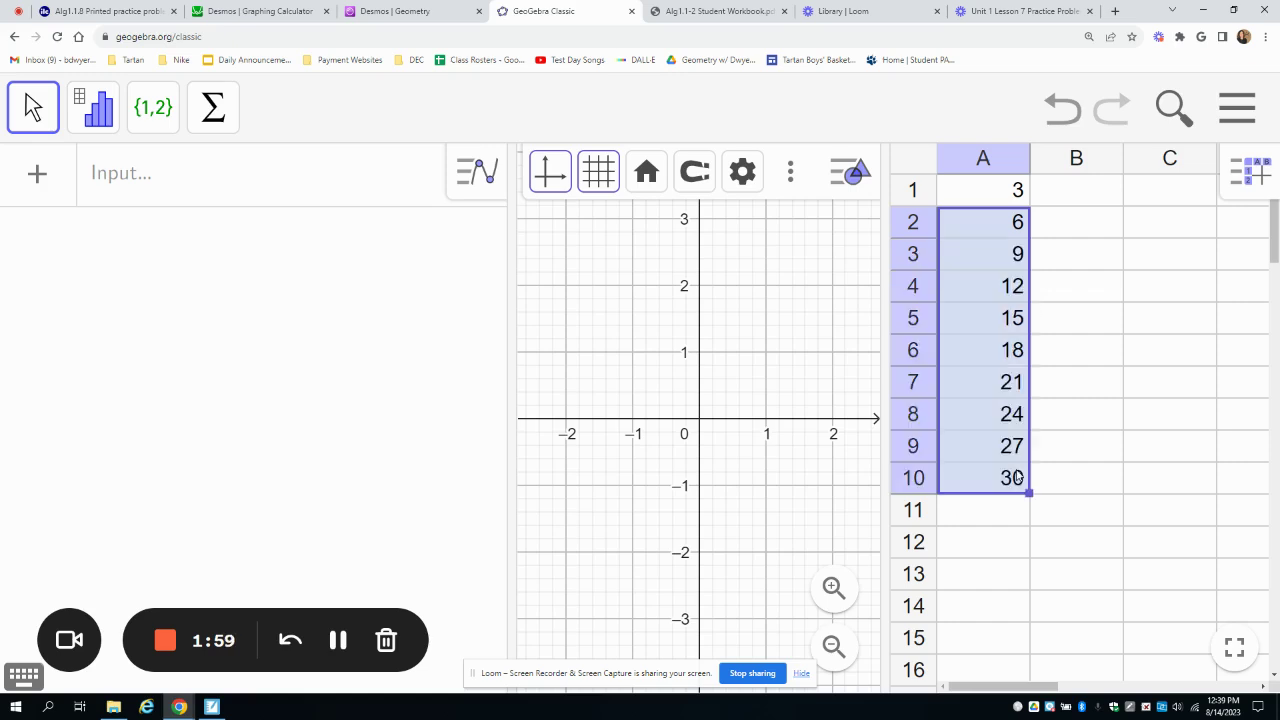
left_click(1008, 466)
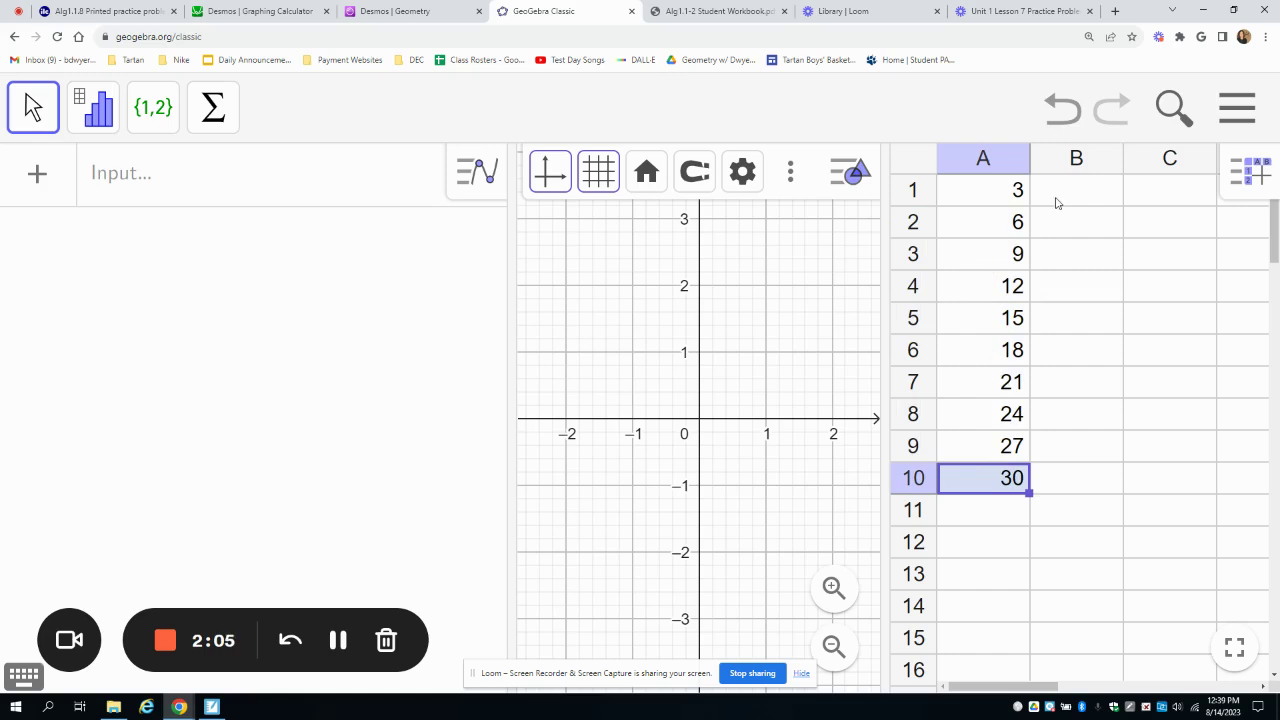
Circle the 7 in column B and write +7 arrows linking 7, 14, 21 and 28
key("alt+Tab")
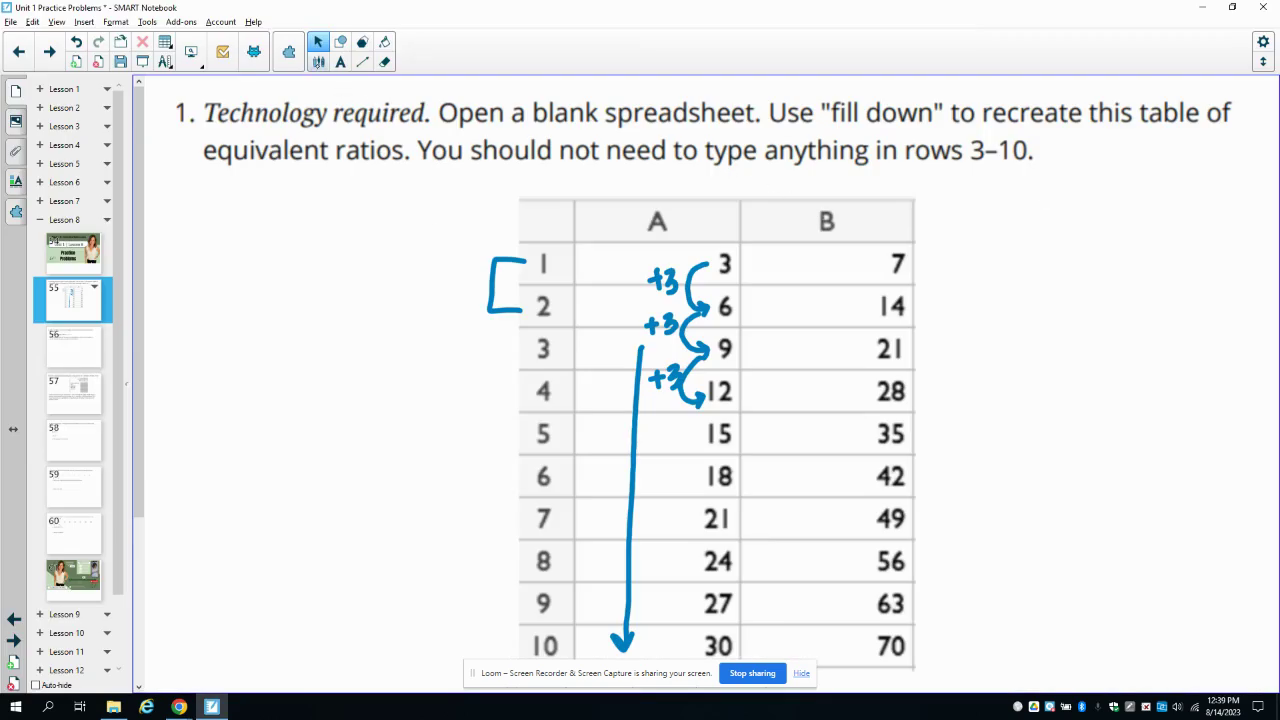
left_click(318, 61)
mouse_move(903, 253)
left_mouse_down()
mouse_move(853, 296)
mouse_move(862, 402)
left_mouse_up()
left_click_drag(800, 277, 816, 276)
mouse_move(808, 266)
left_mouse_down()
mouse_move(807, 287)
mouse_move(827, 287)
left_mouse_up()
left_click_drag(786, 326, 805, 324)
mouse_move(795, 316)
left_mouse_down()
mouse_move(794, 337)
mouse_move(813, 336)
left_mouse_up()
mouse_move(789, 381)
left_mouse_down()
mouse_move(806, 380)
mouse_move(797, 398)
left_mouse_up()
left_click_drag(806, 376, 820, 373)
left_click_drag(820, 373, 812, 398)
left_click(318, 42)
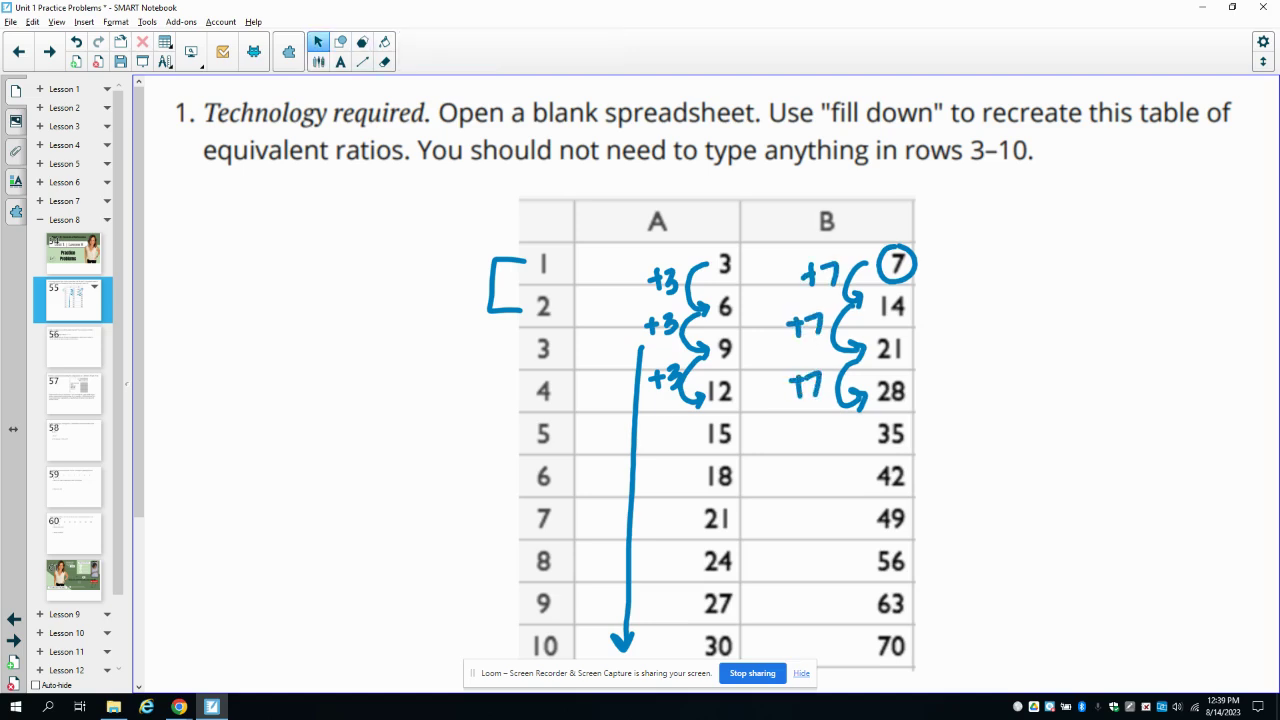
Enter 7 in B1 and =B1+7 in B2, fill down to B10 (7 to 70), then return to the slides
key("alt+Tab")
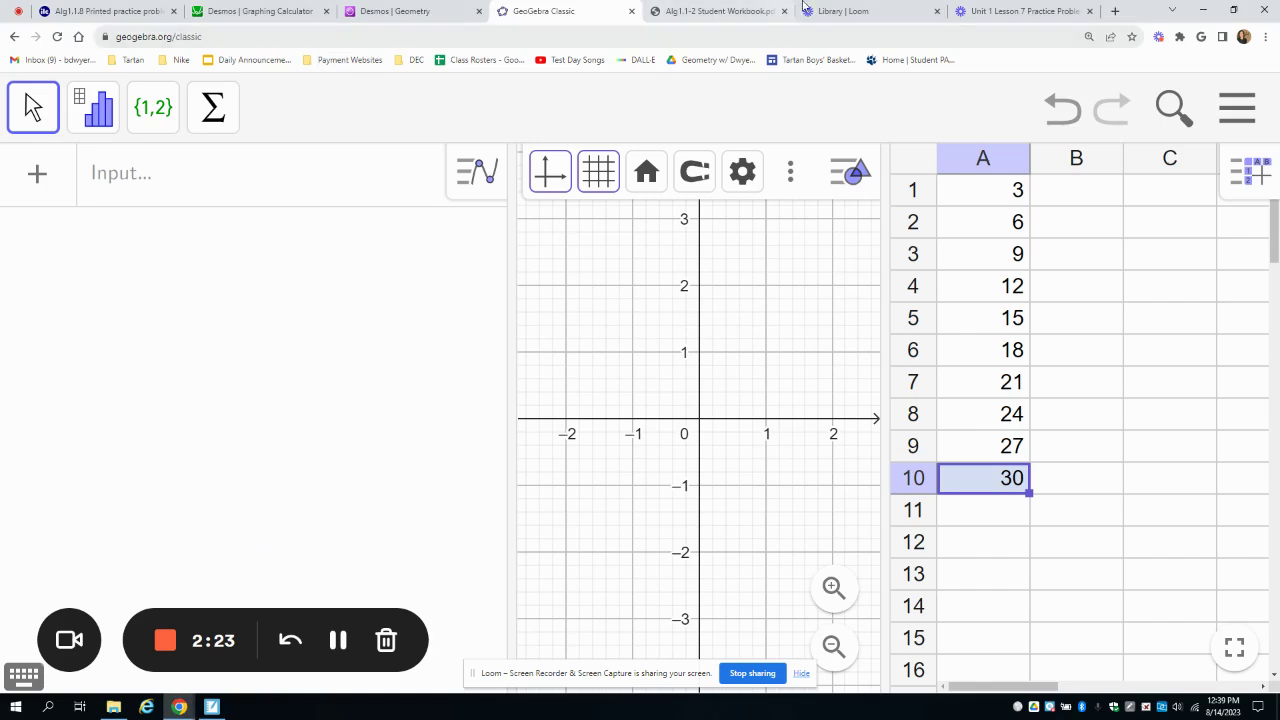
left_click(1063, 196)
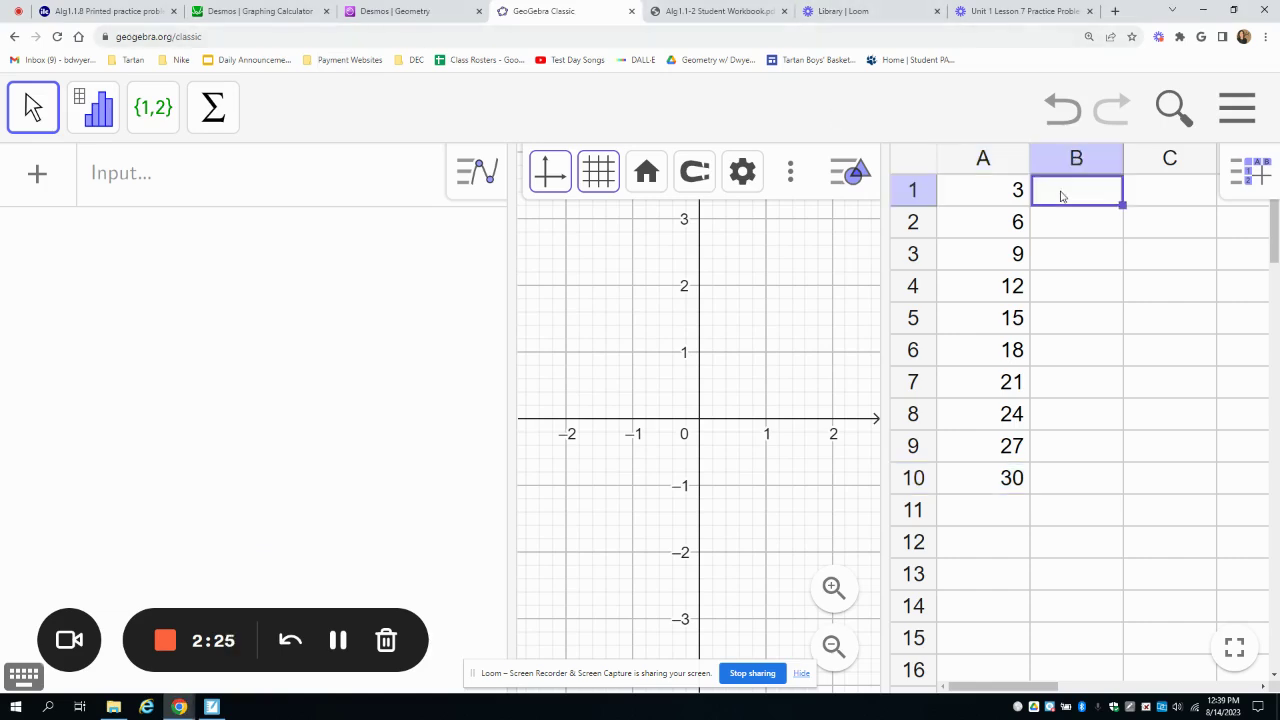
type("7")
key("Return")
type("=")
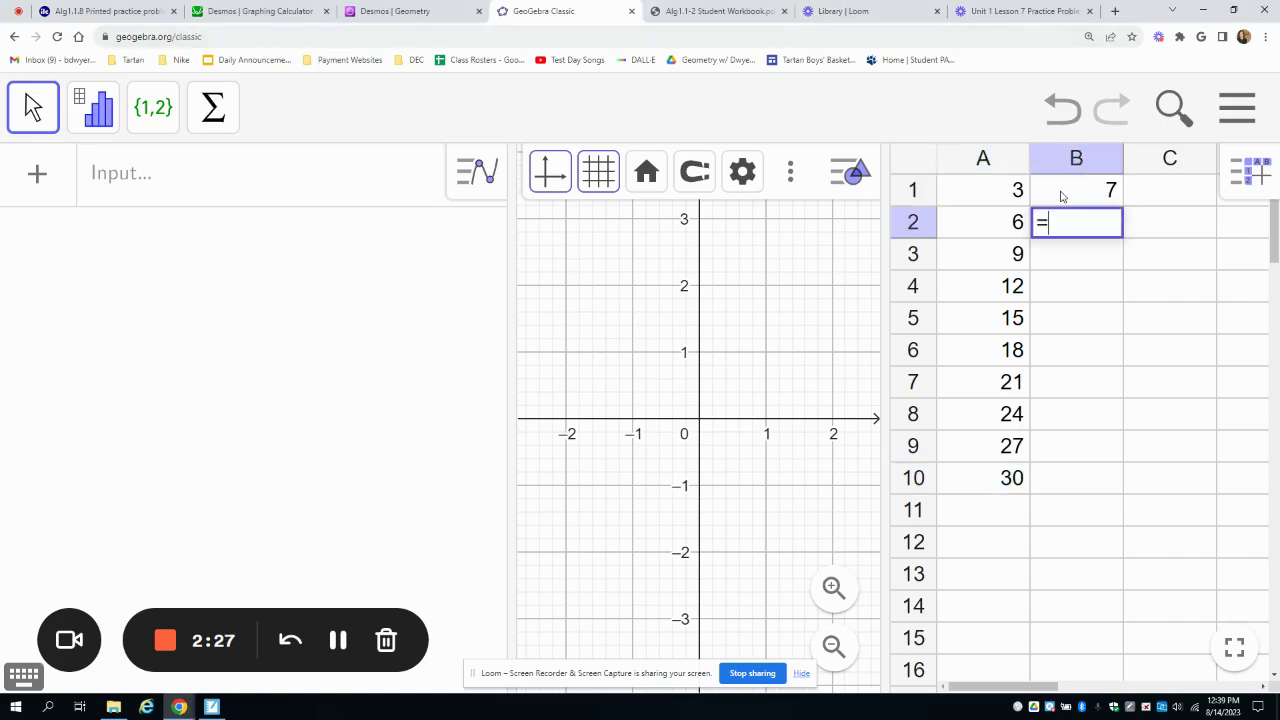
type("B1+7")
key("Return")
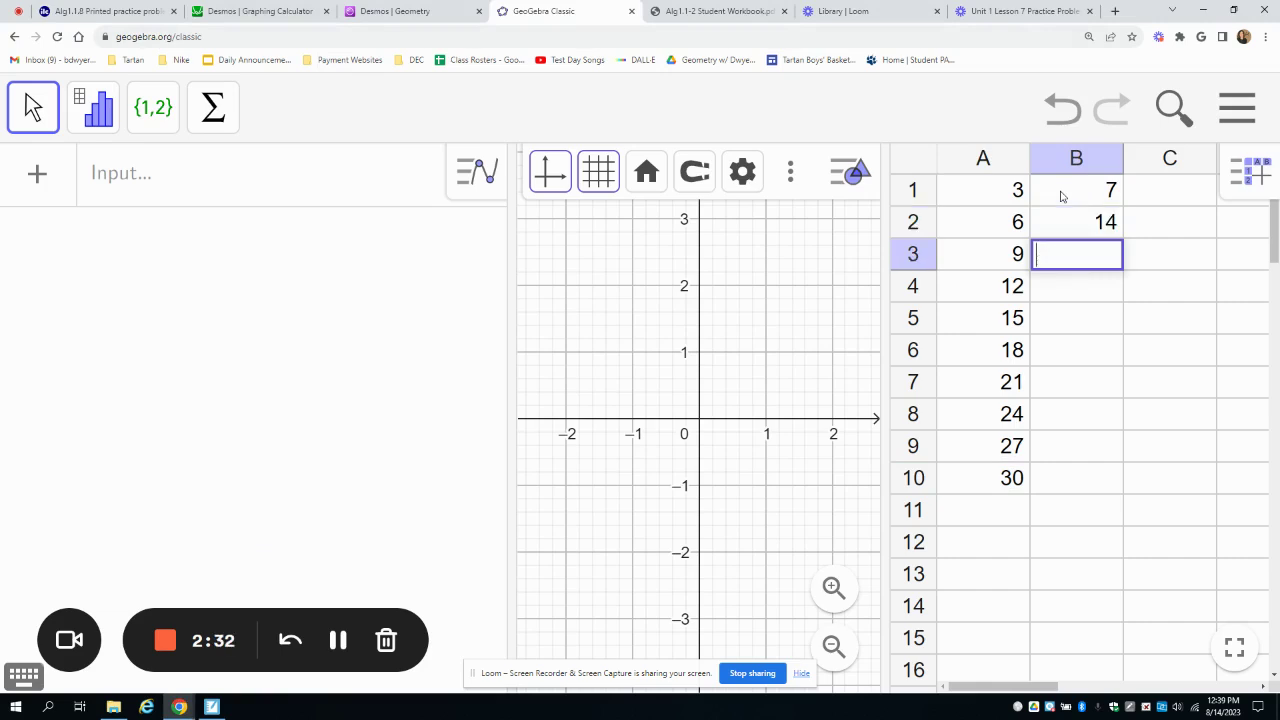
left_click(1102, 230)
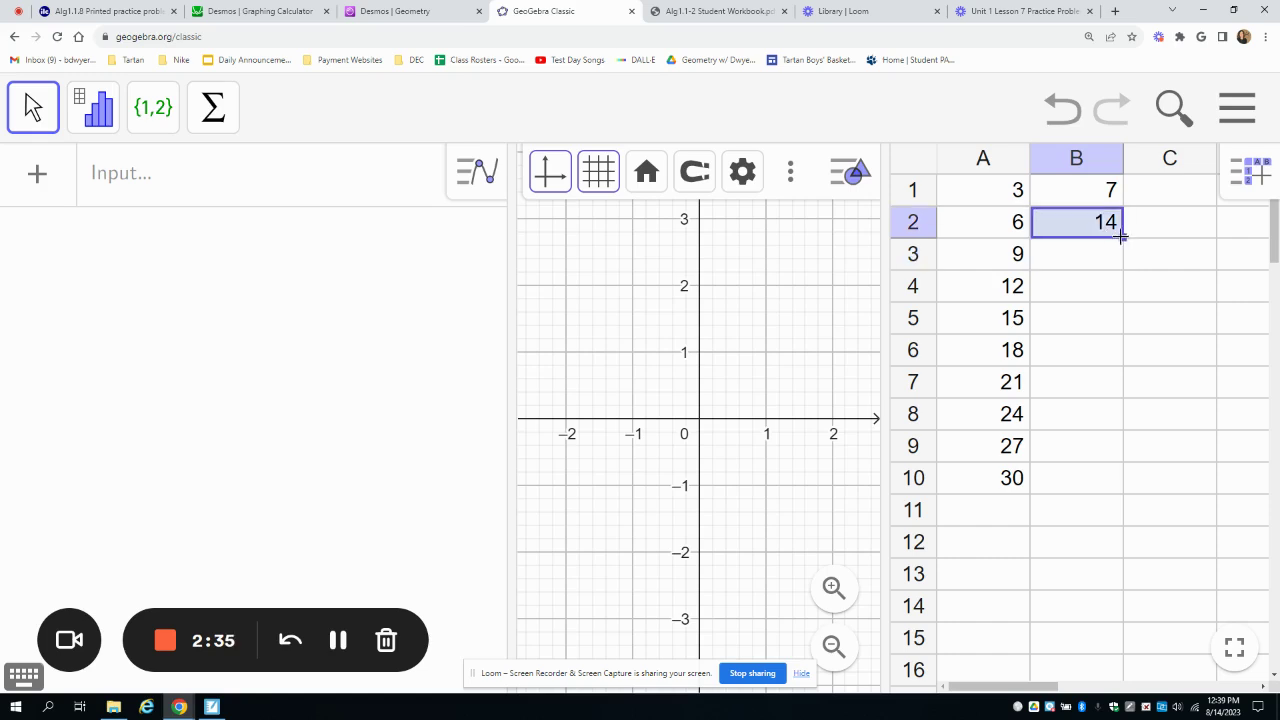
left_click_drag(1122, 236, 1105, 481)
left_click(1105, 481)
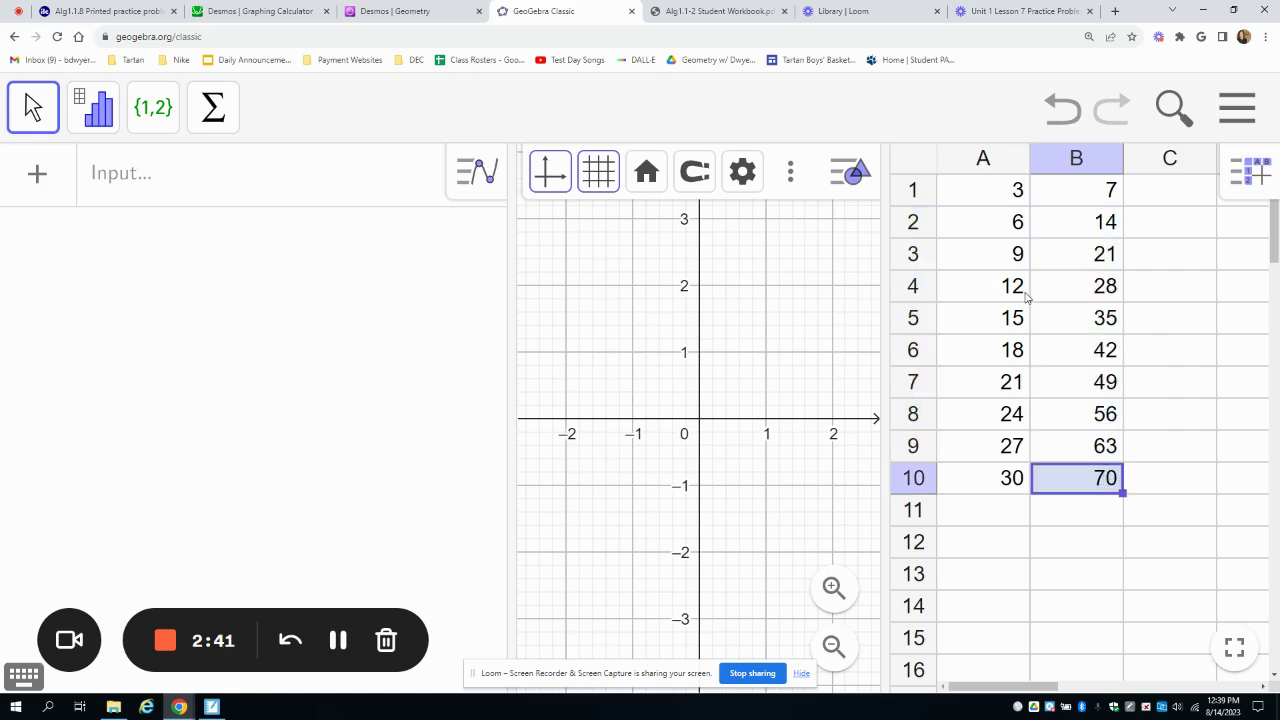
key("alt+Tab")
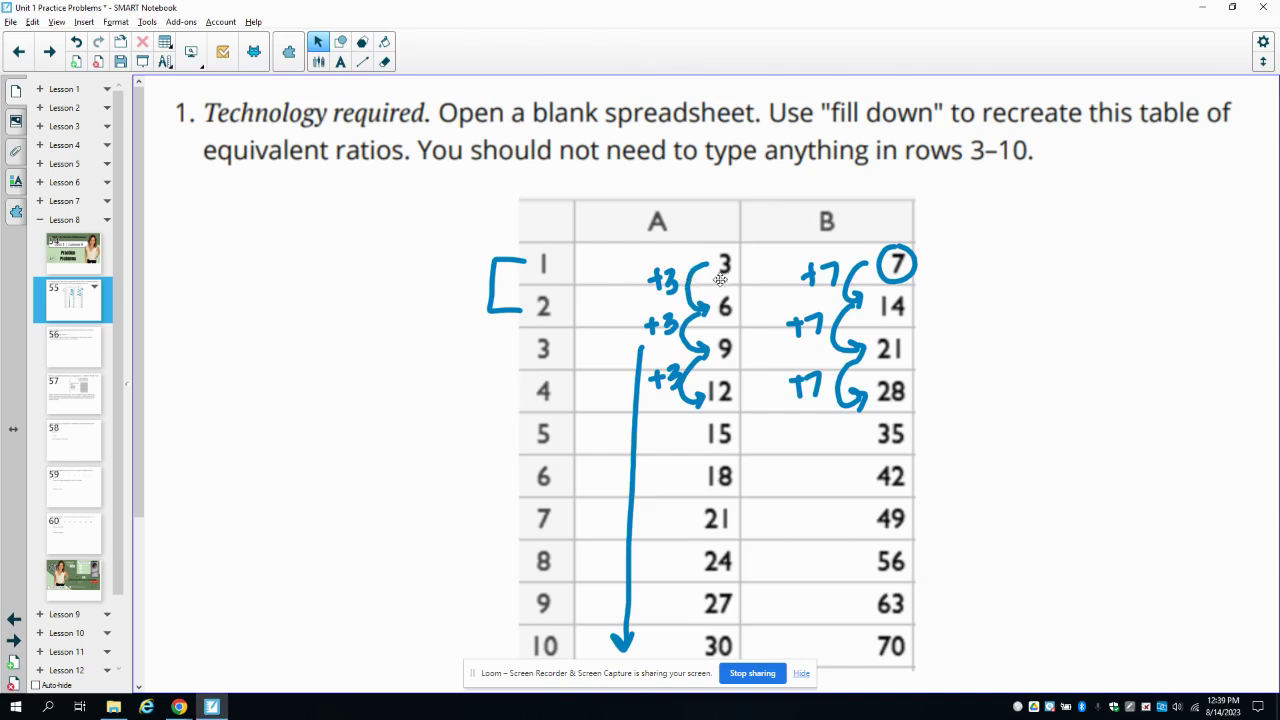
Go to page 56, problem 2 about the list starting at 11 and subtracting 4
left_click(77, 368)
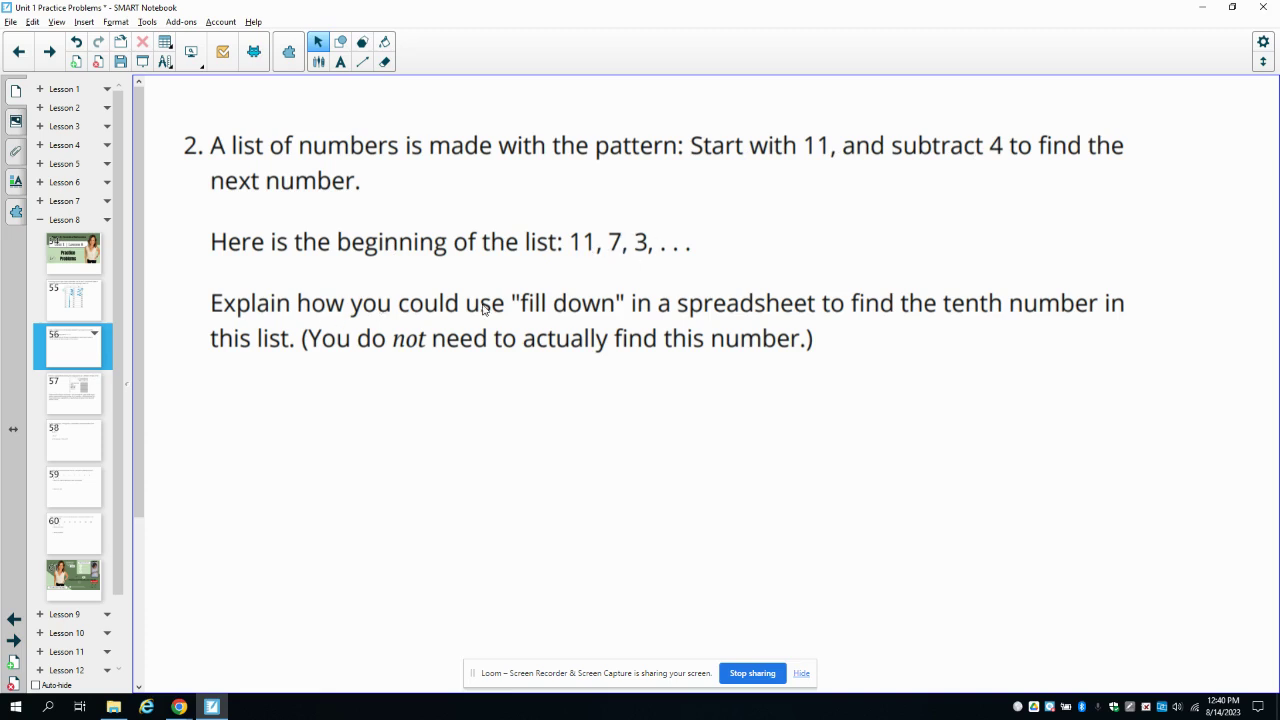
Create an answer text box below the question with font size 28
left_click(247, 378)
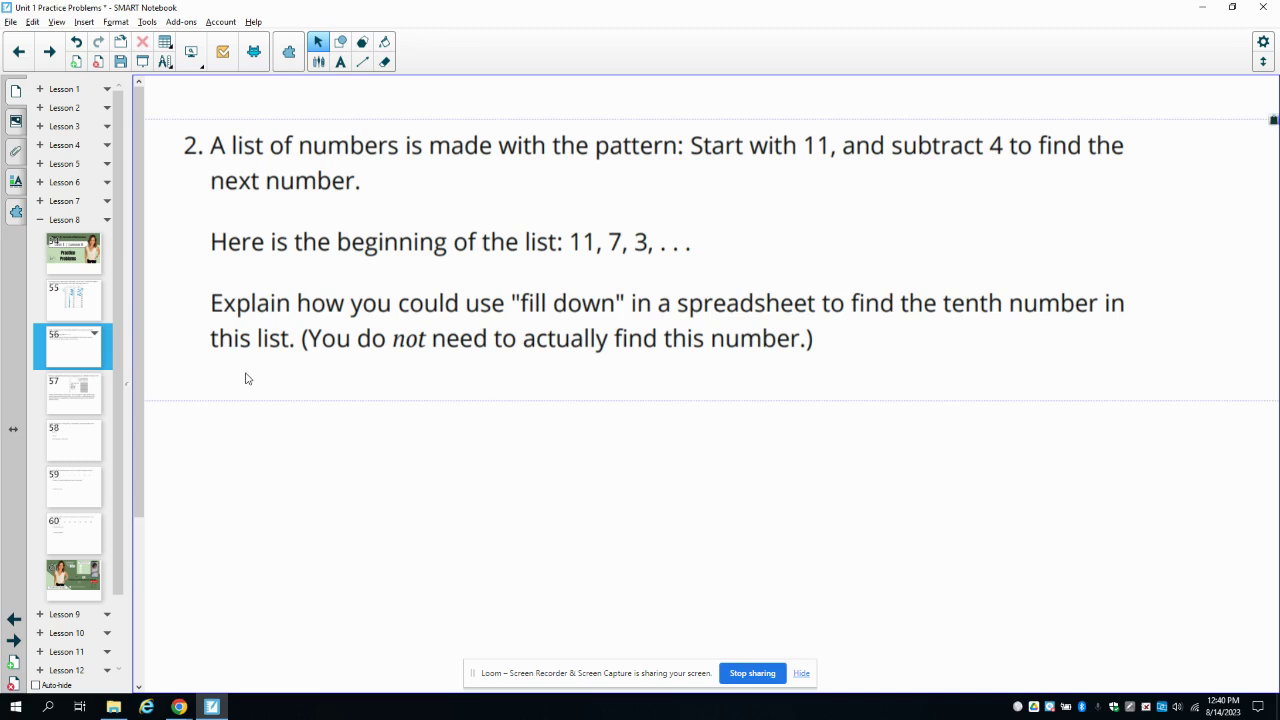
double_click(250, 434)
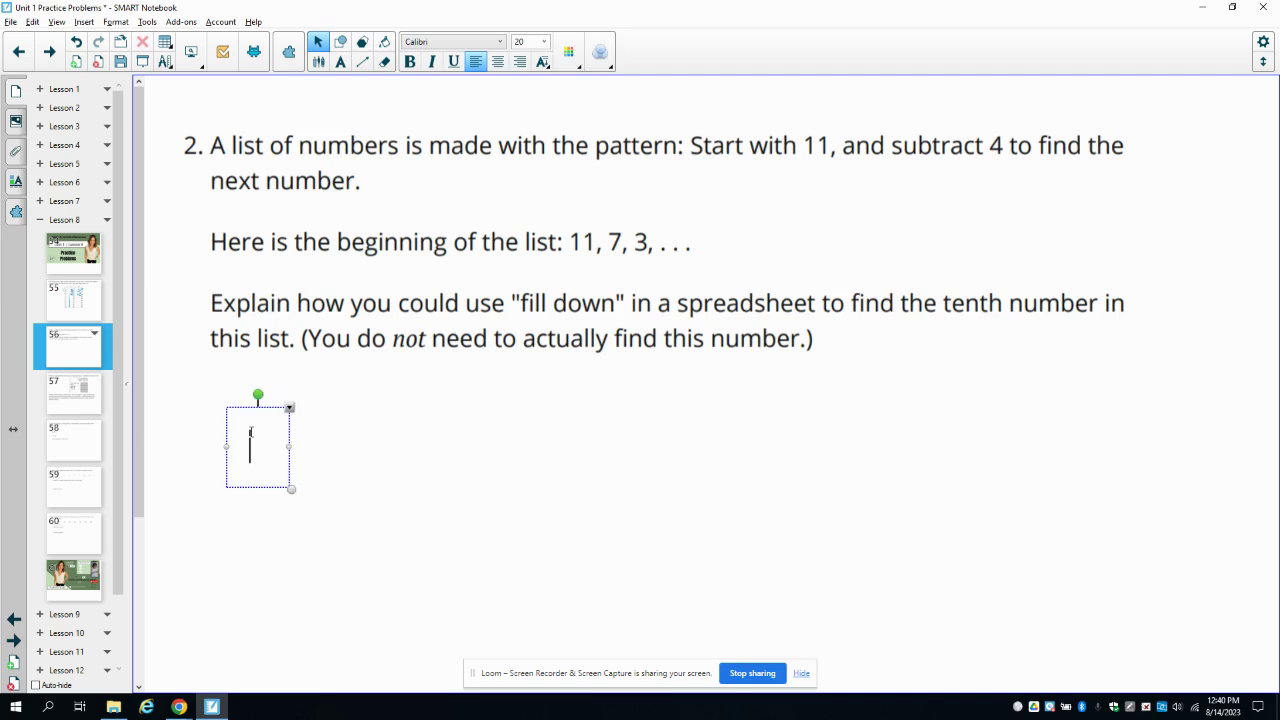
type("T")
double_click(251, 432)
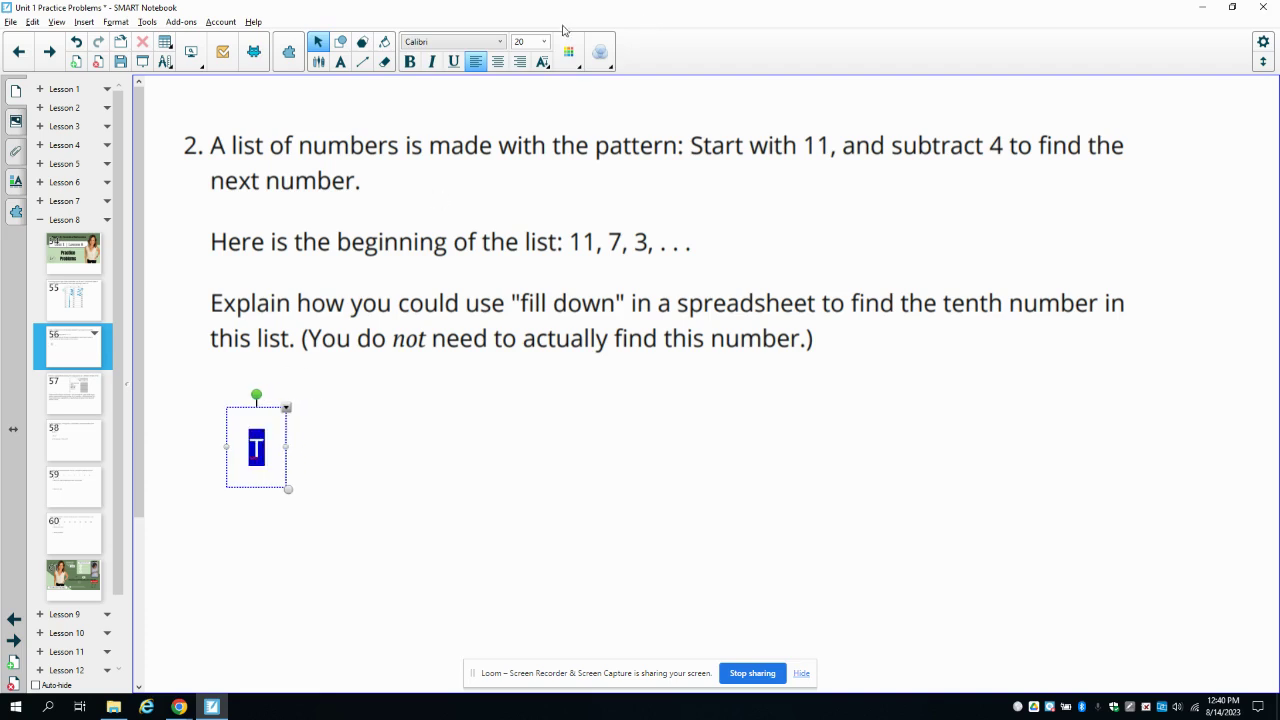
left_click(530, 44)
type("30")
key("Return")
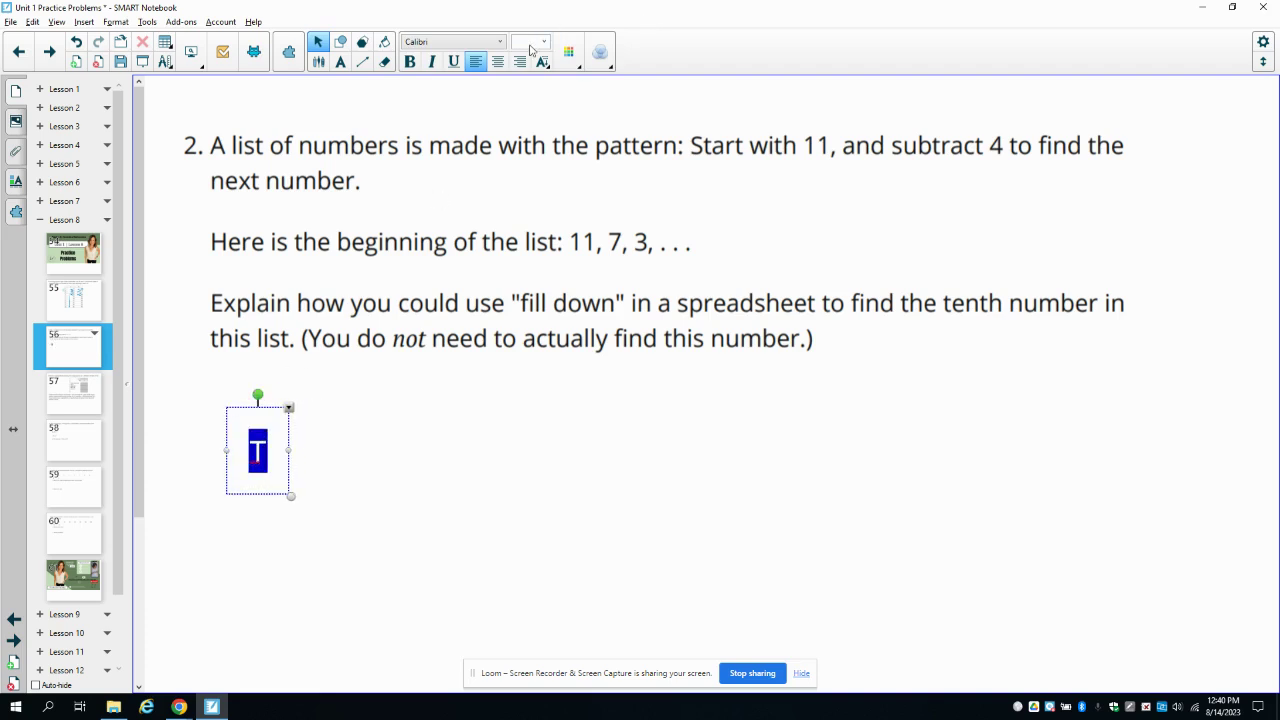
left_click(530, 44)
type("28")
key("Return")
Write the steps: type 11 in A1, =A1-4 in A2, then fill down from A2's corner
type("Type")
key("BackSpace")
type("ing")
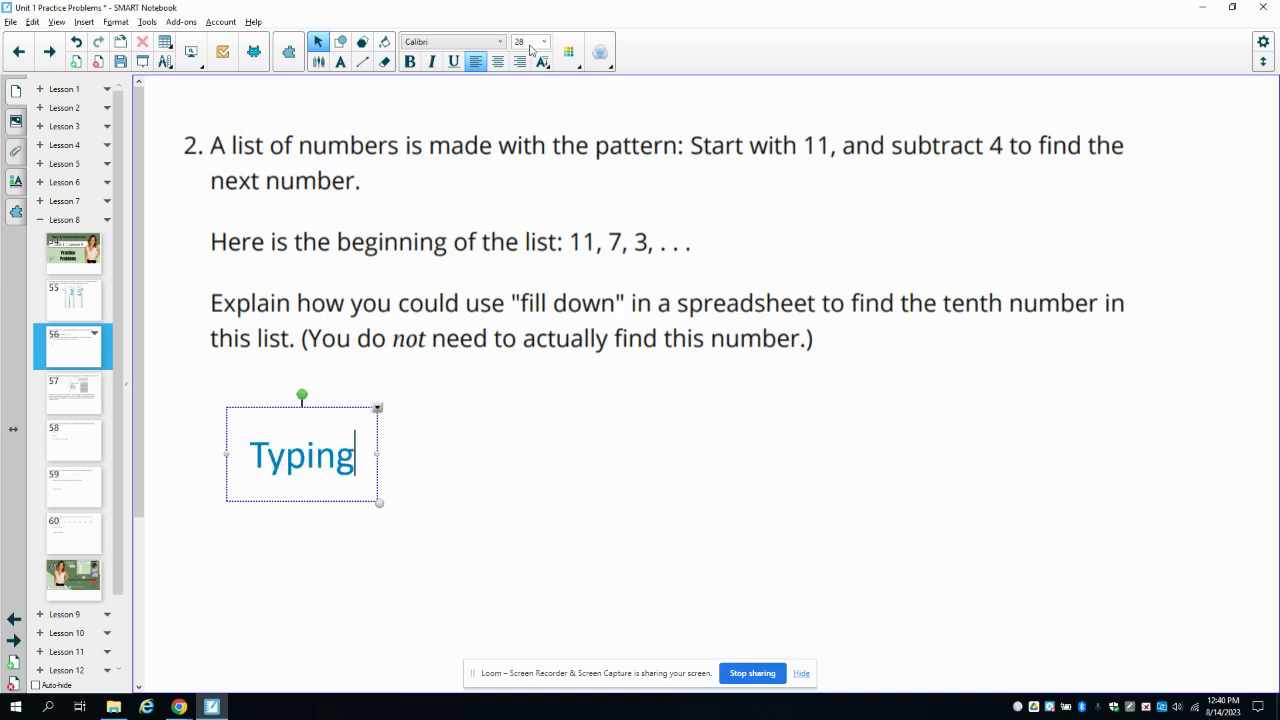
type(" 11 i")
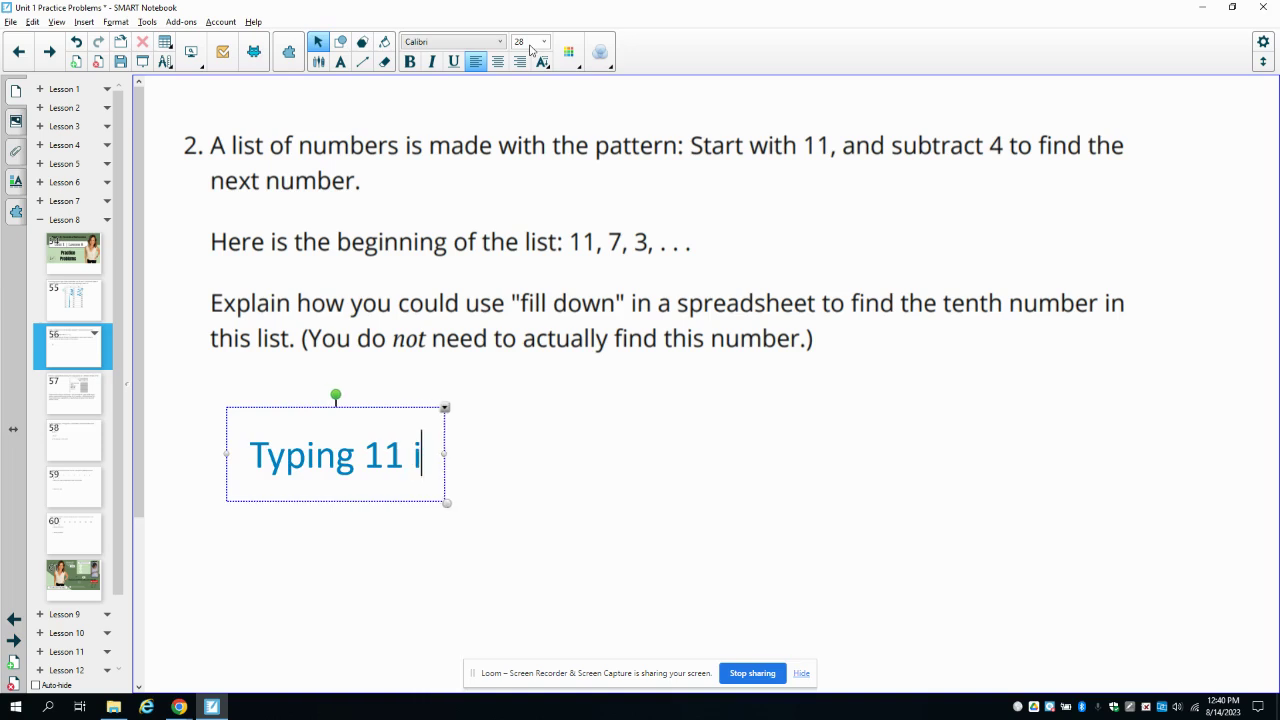
type("nto cell A")
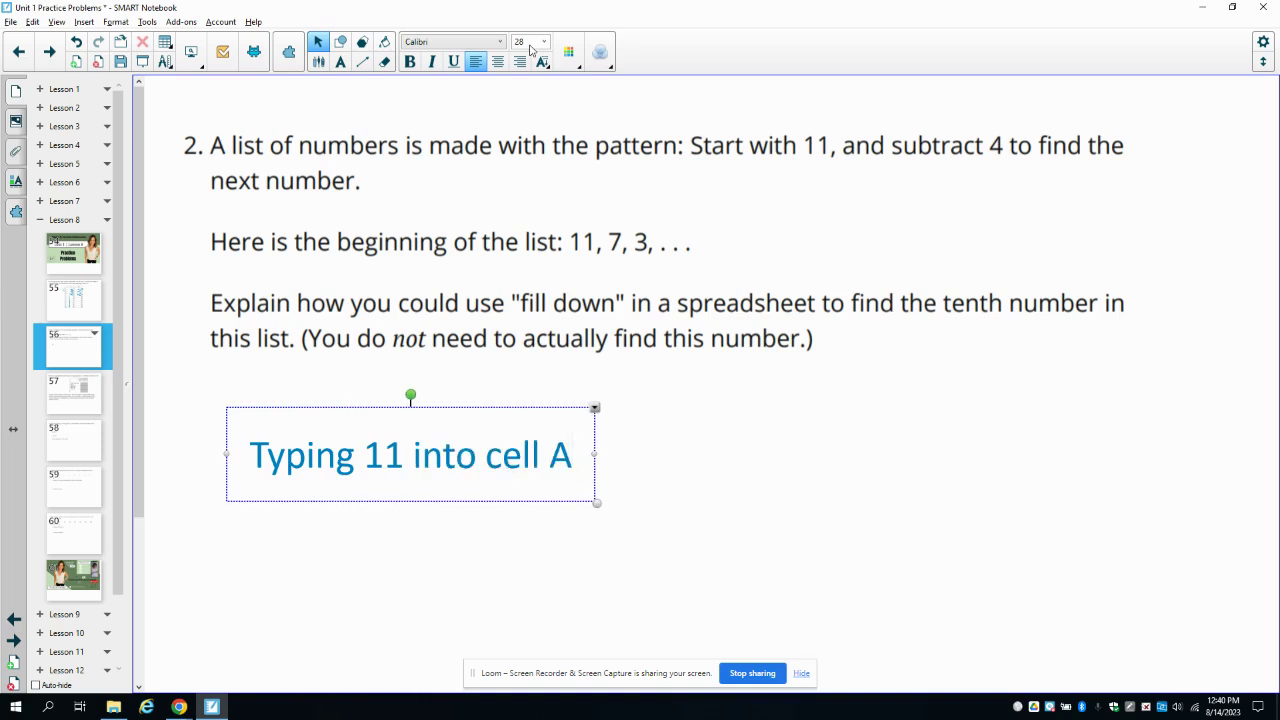
type("1, then in A")
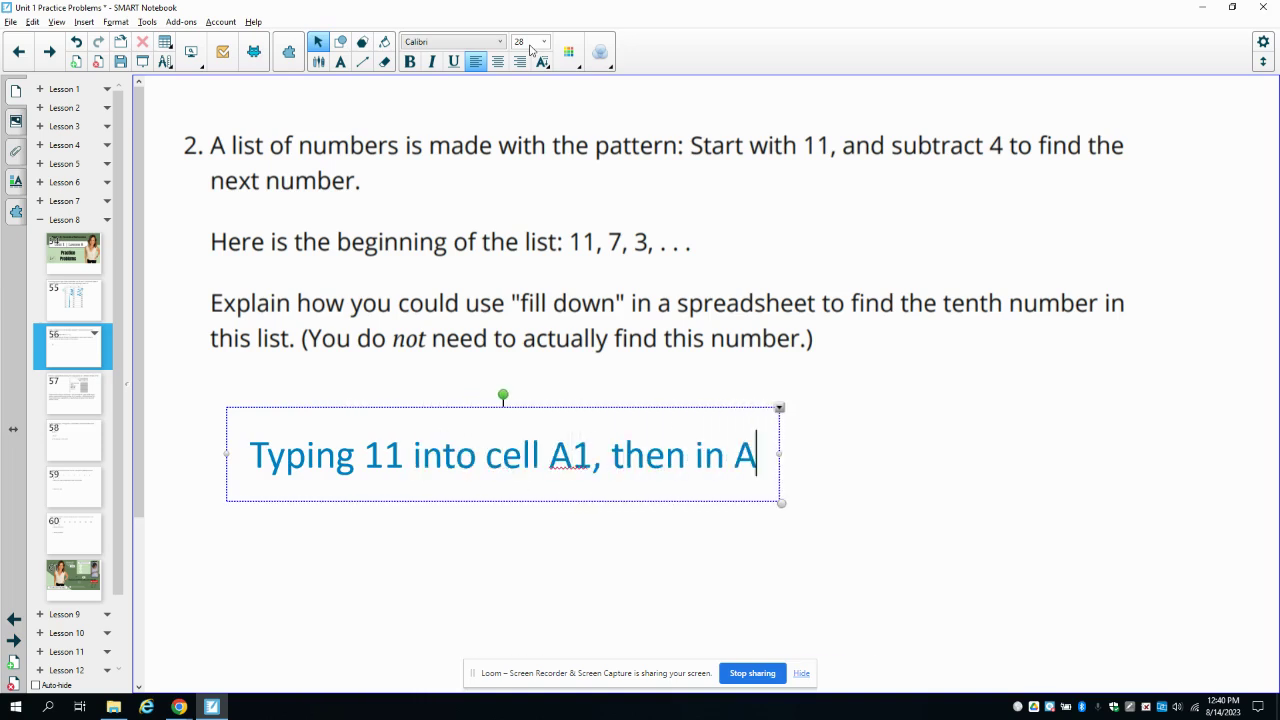
type("2 type ")
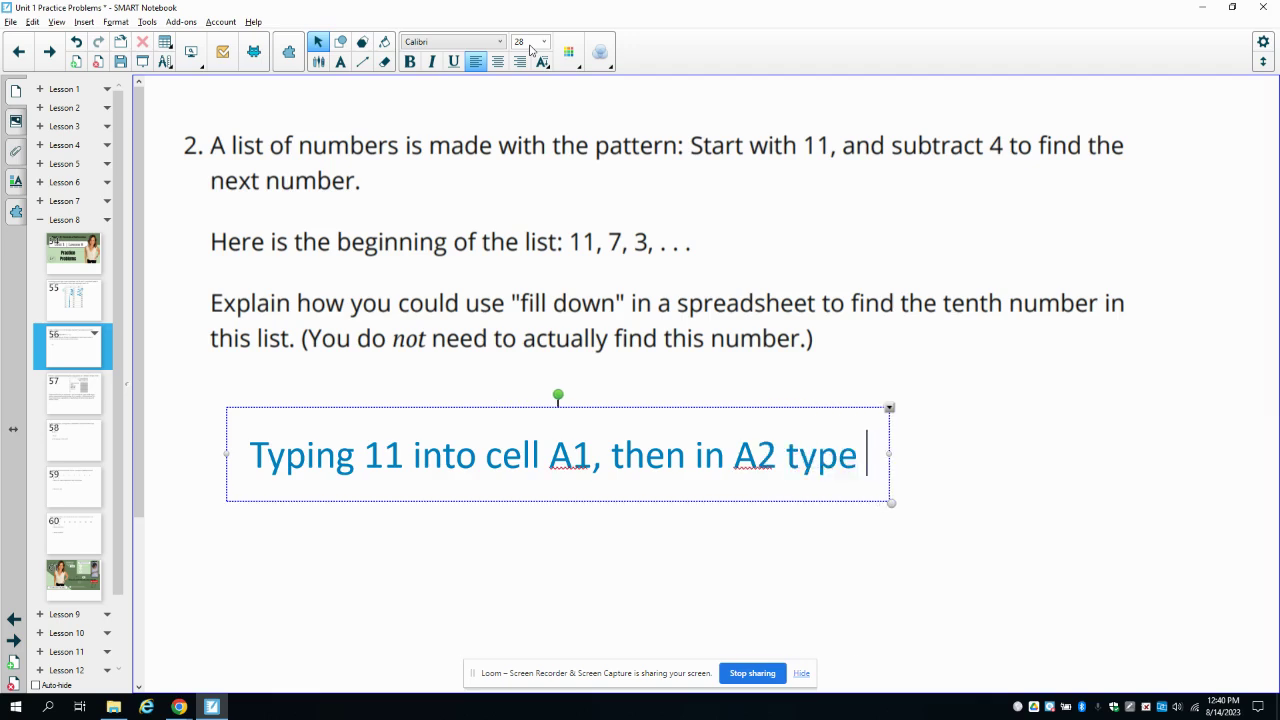
type("=A1")
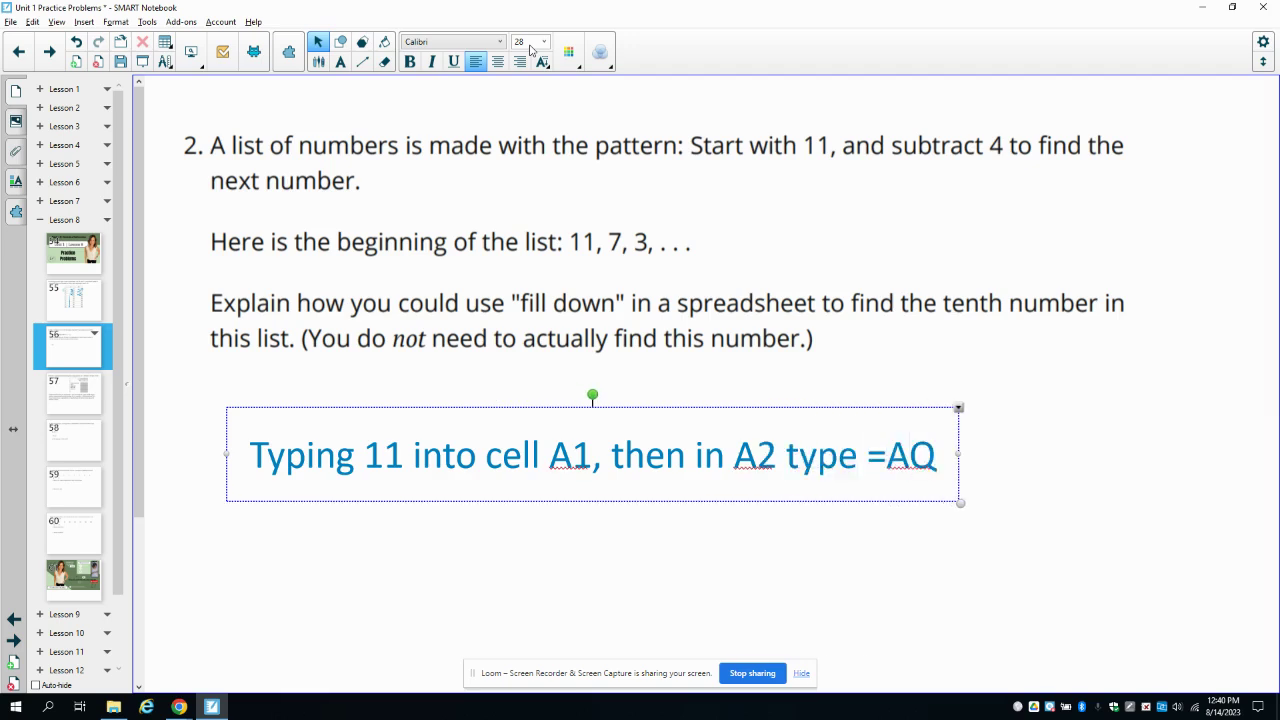
type("-4")
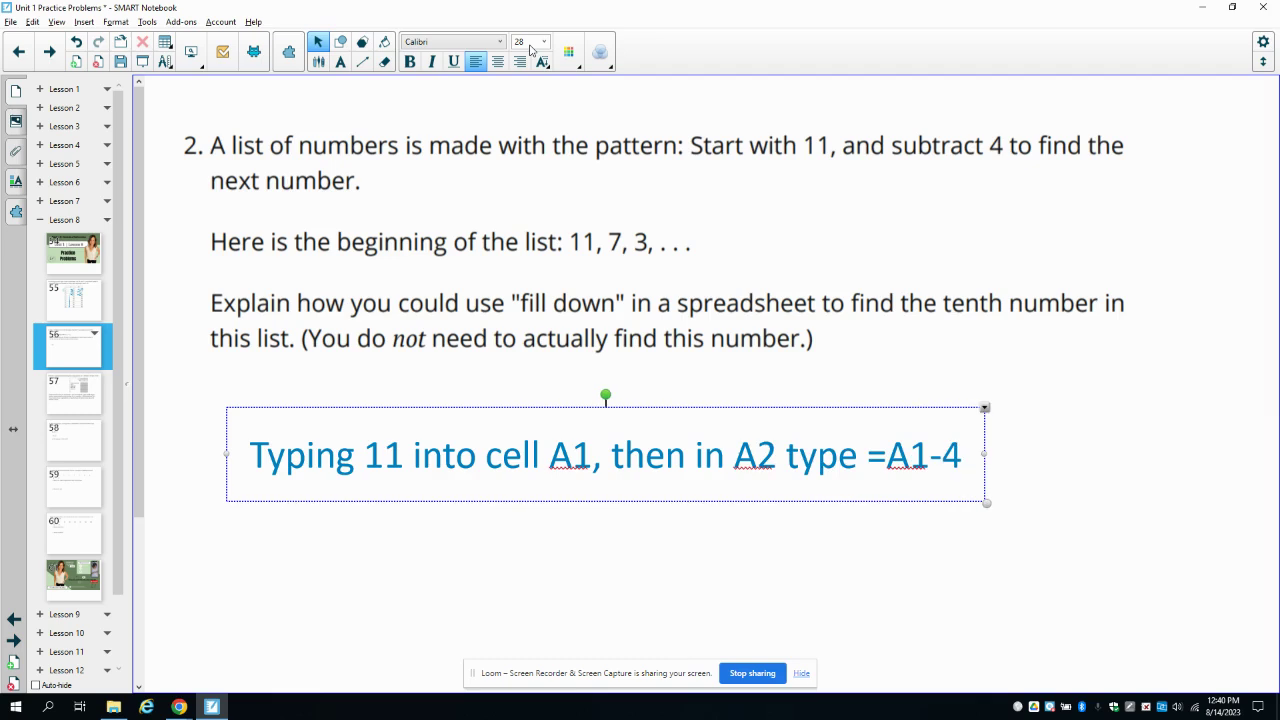
type(", hi")
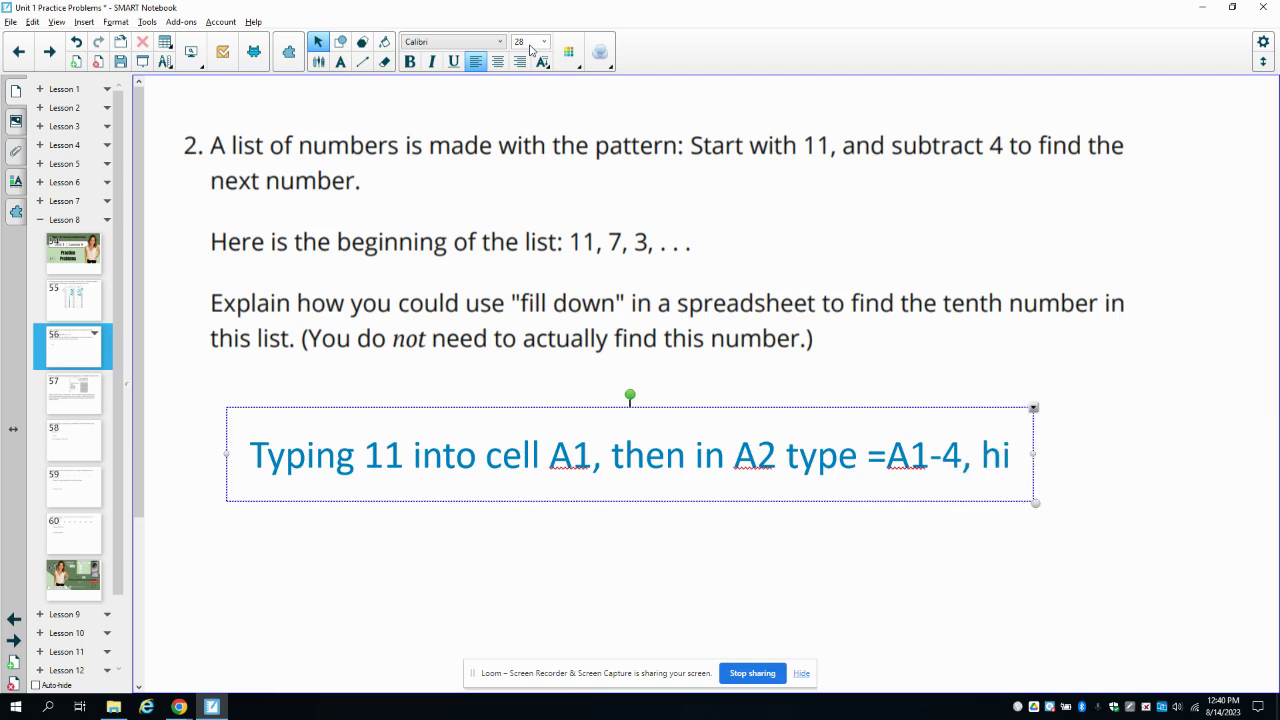
type("t enter.  Then hig")
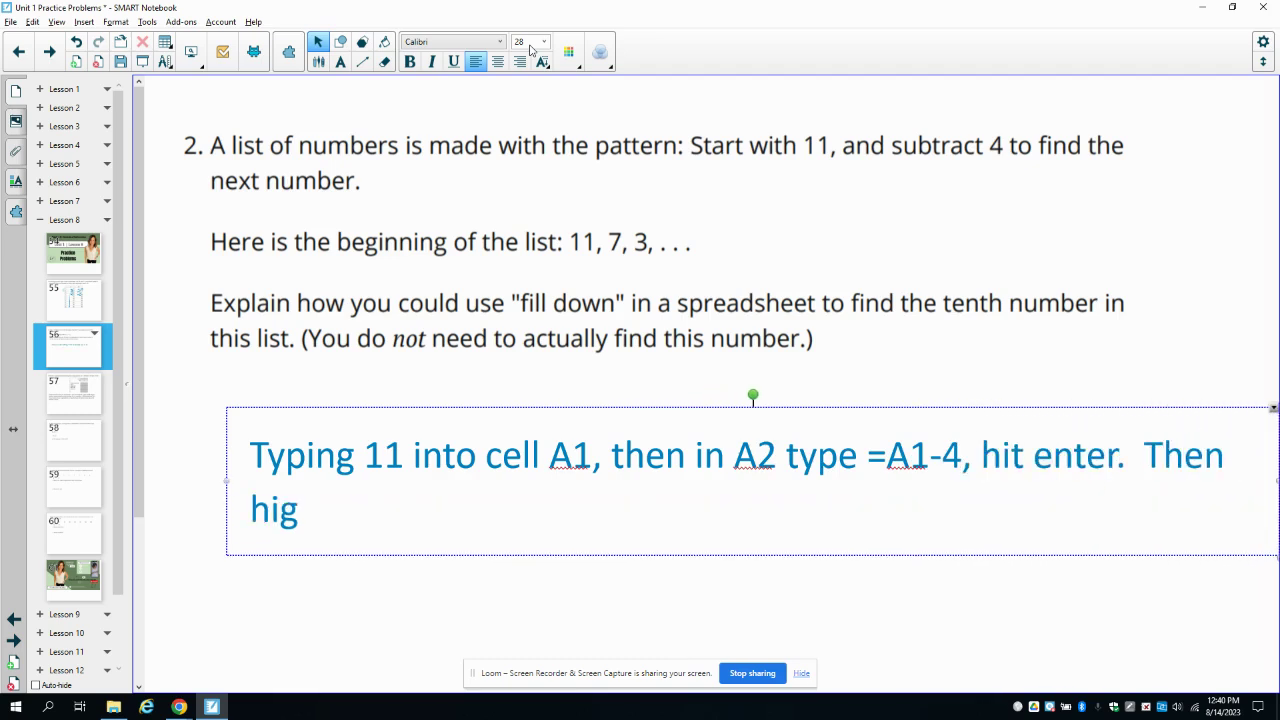
type("hlight")
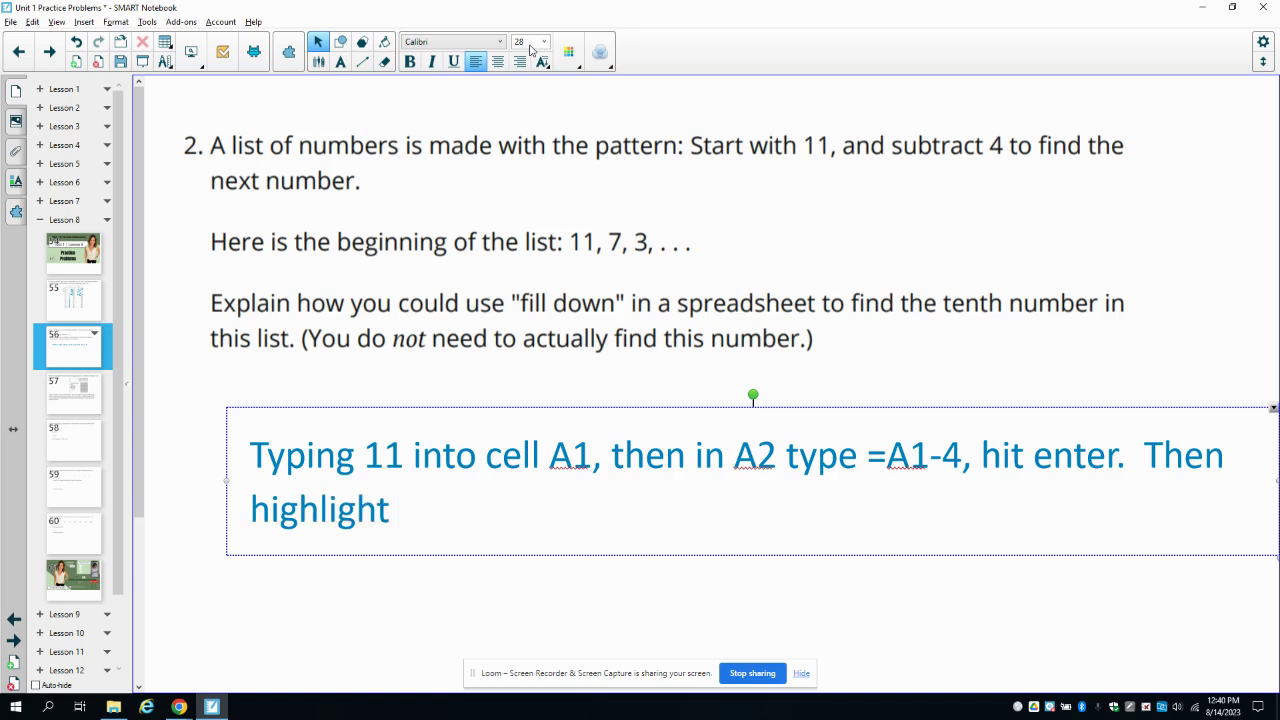
type("cell A2,")
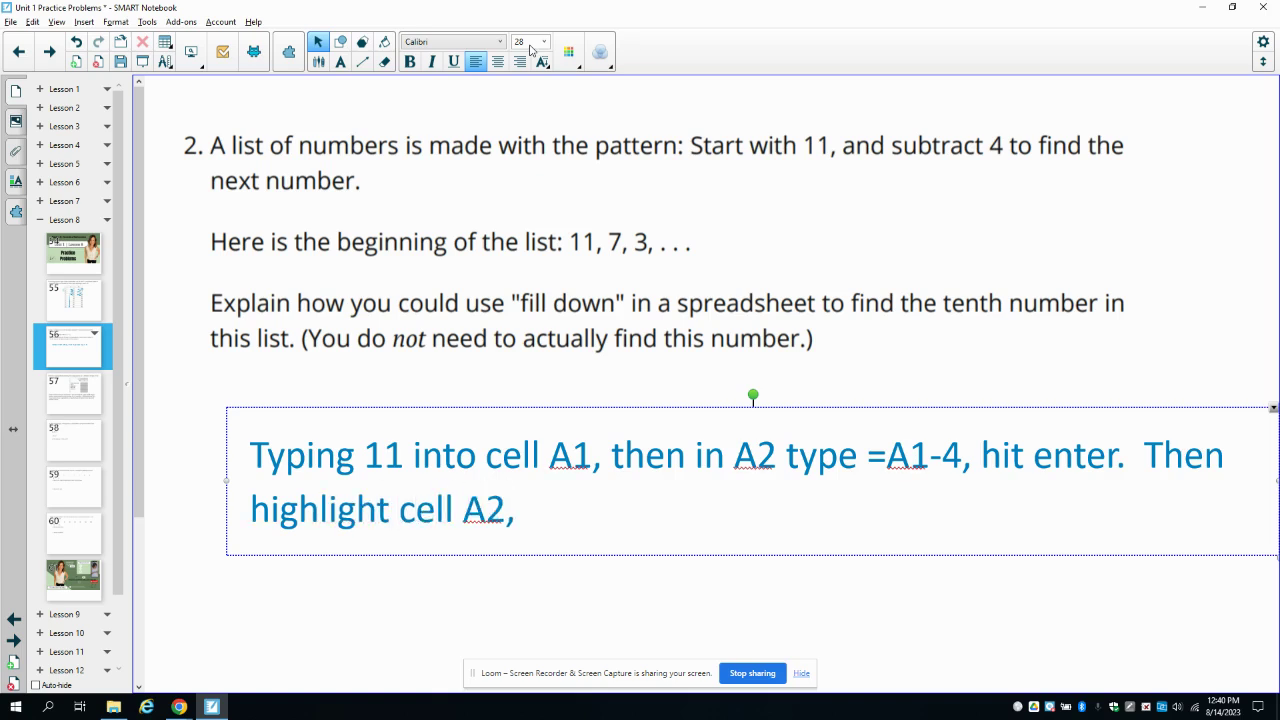
type(" gra")
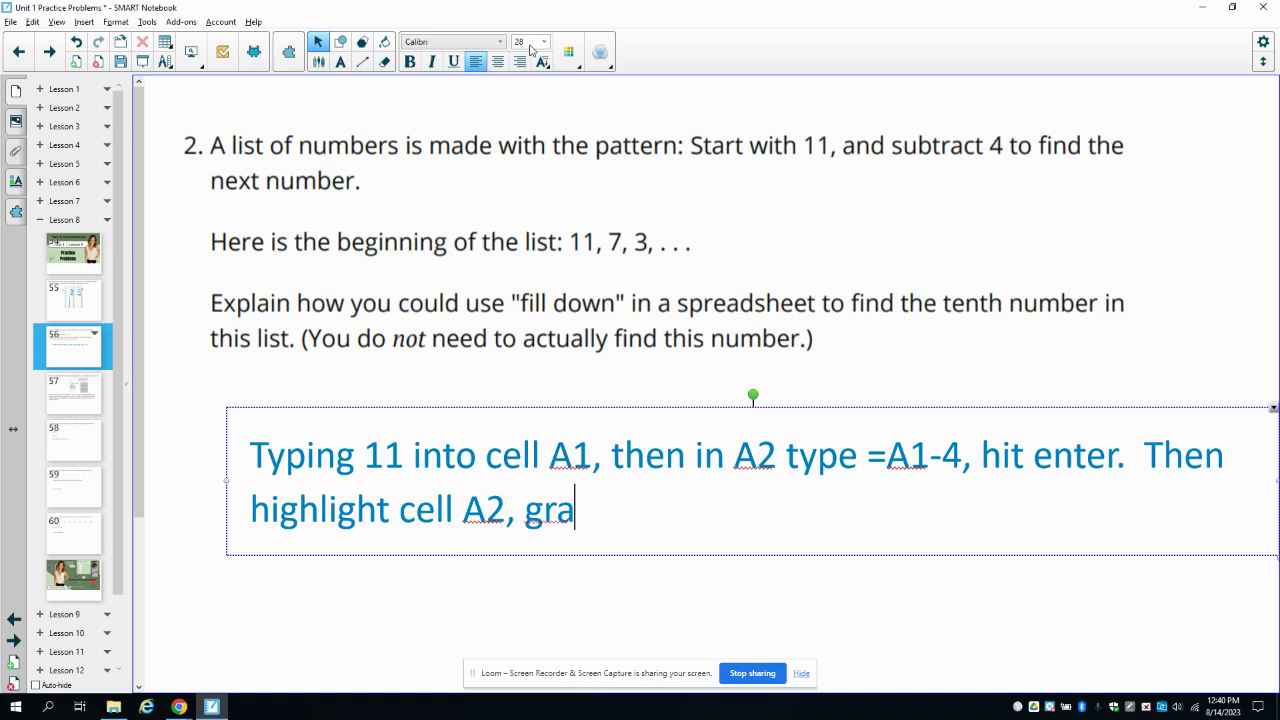
type("b the squar")
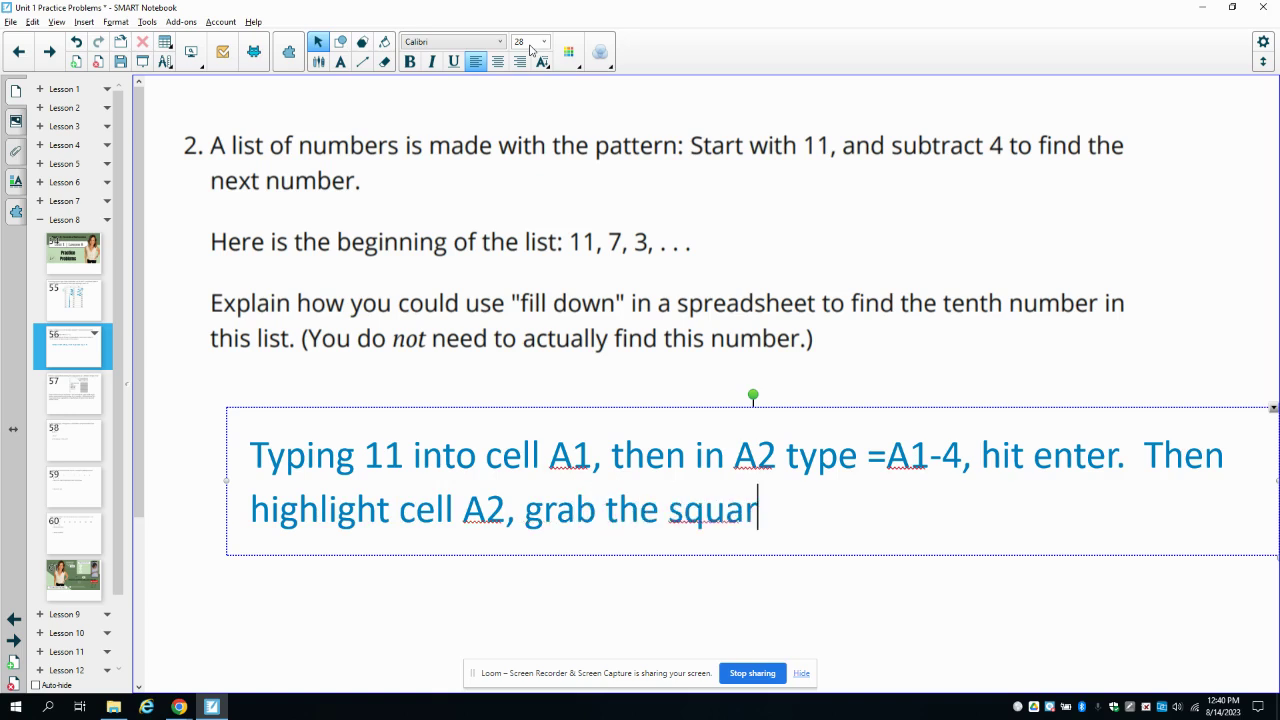
type("e in the lower right h")
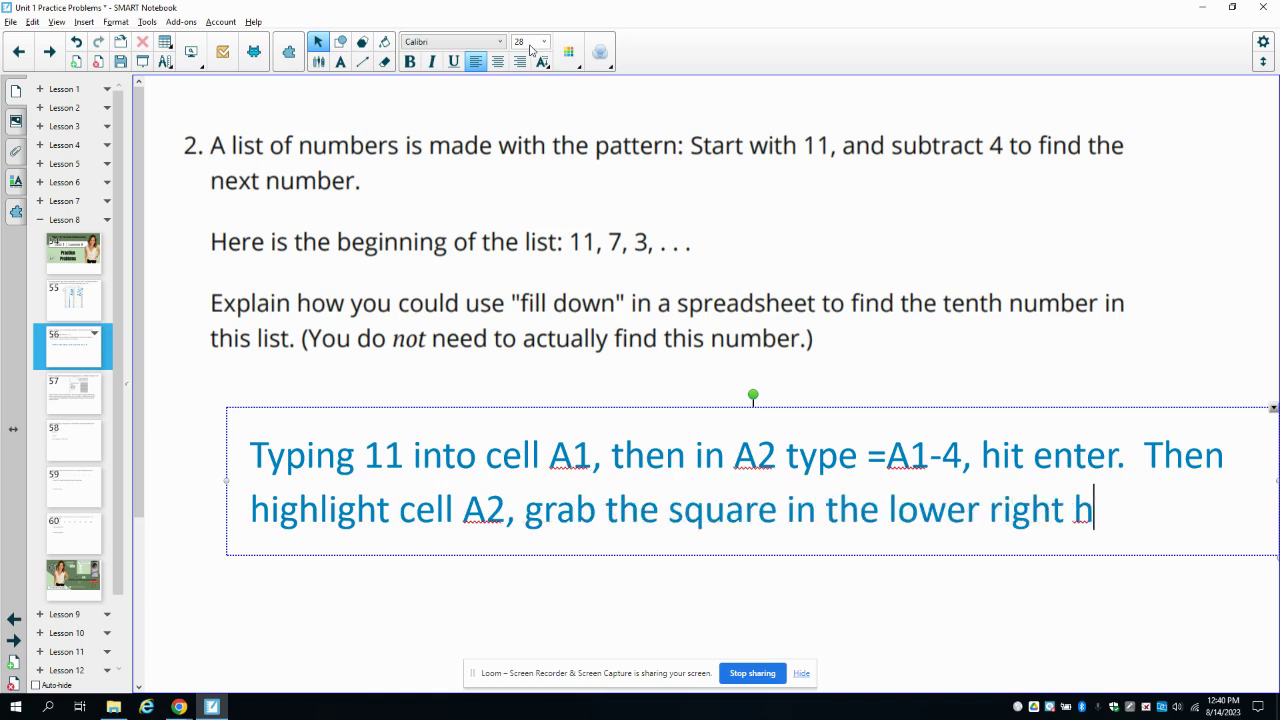
type("and cor")
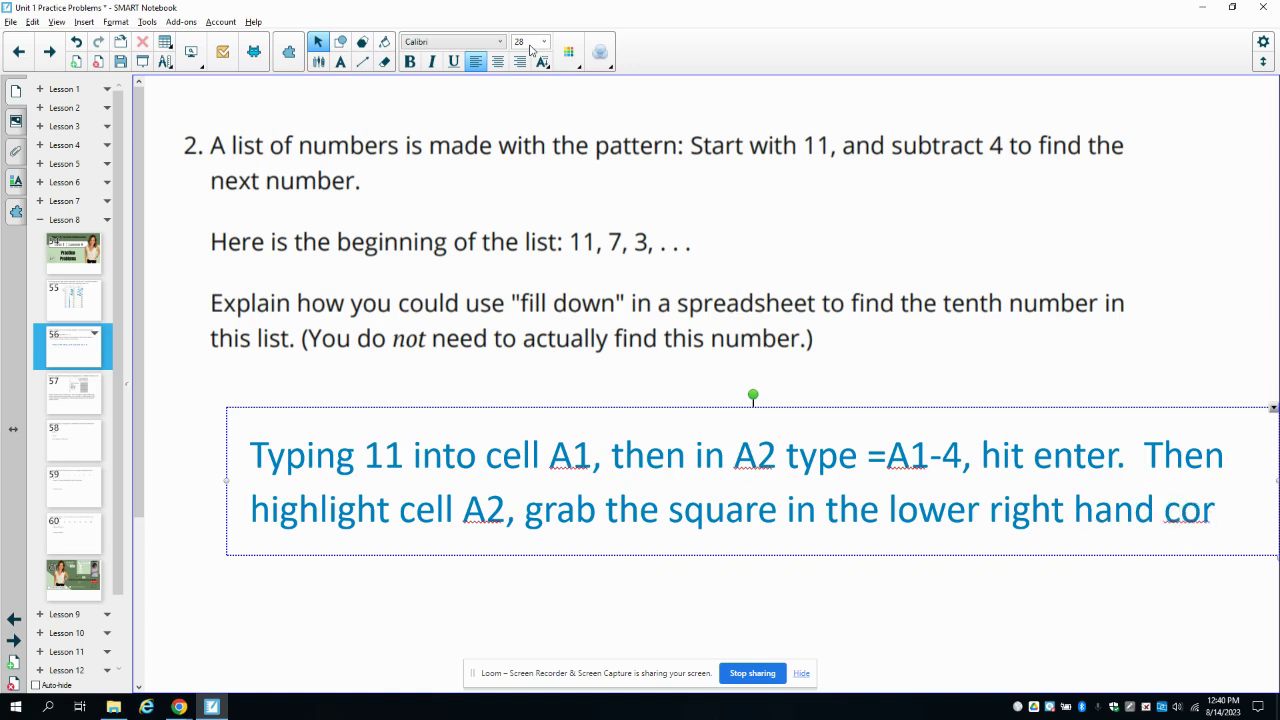
type("ner, to ")
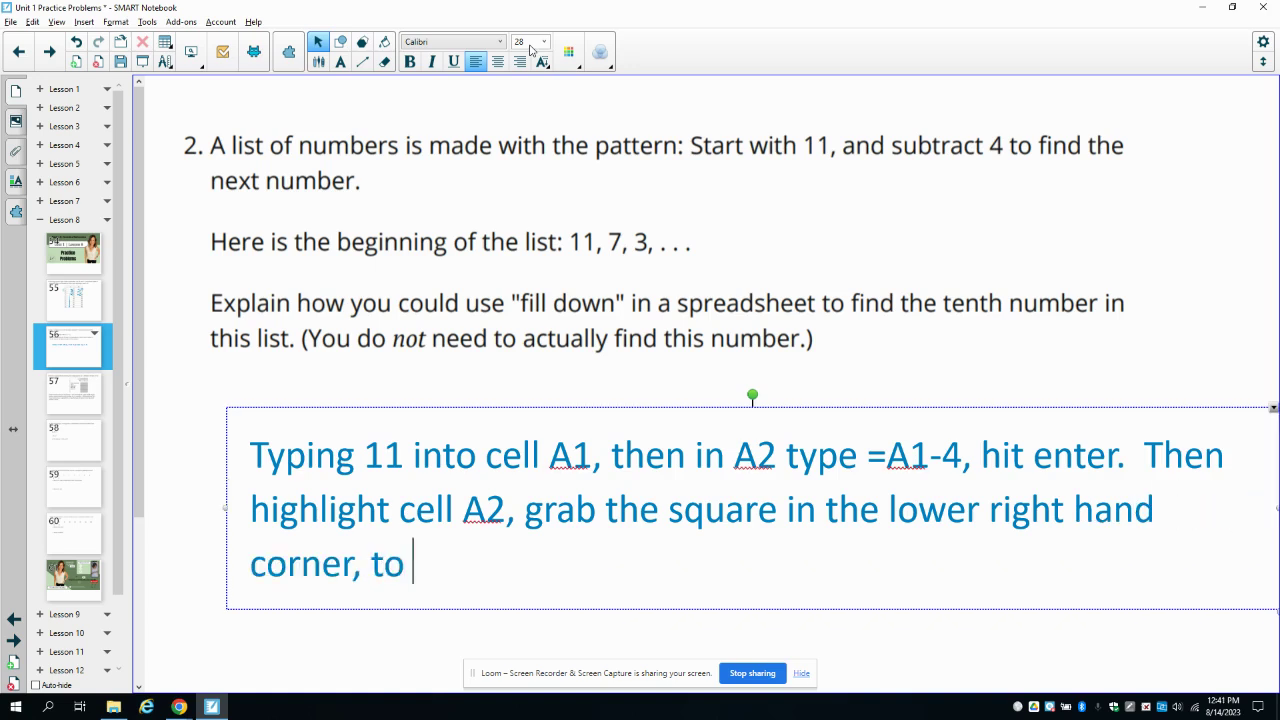
type("\"fill down\" unti")
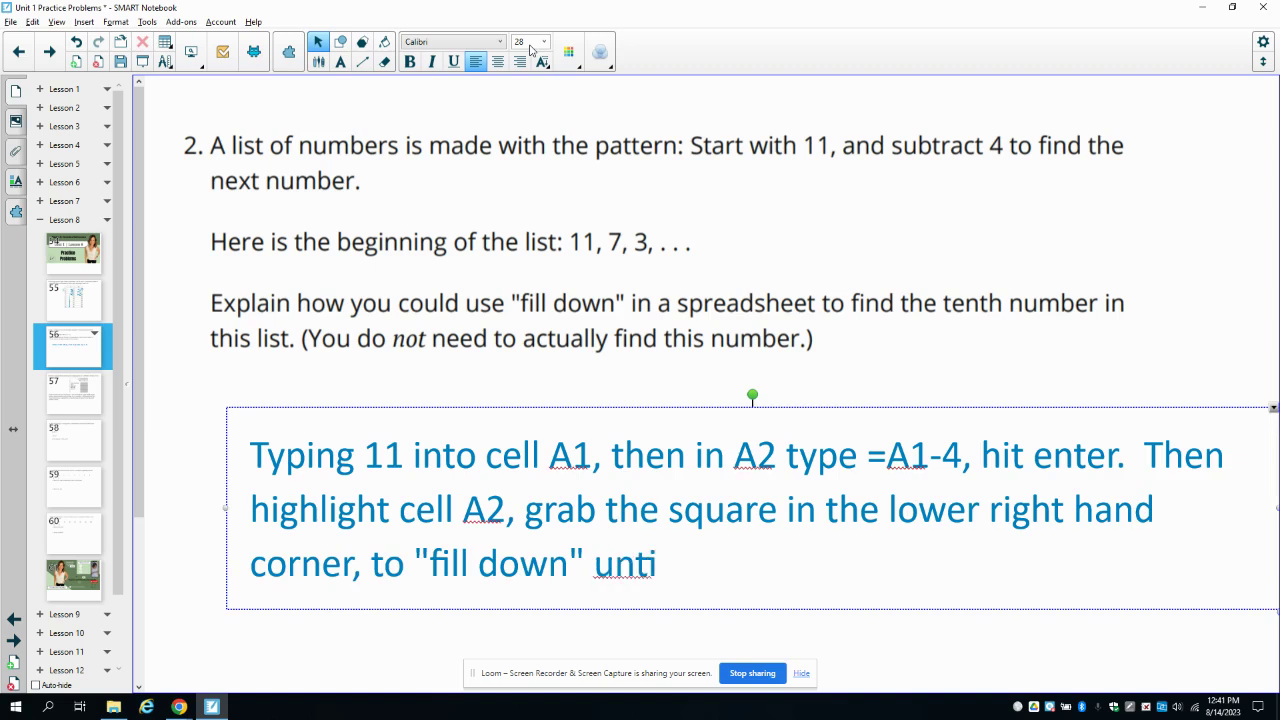
type("l cell 1")
key("BackSpace")
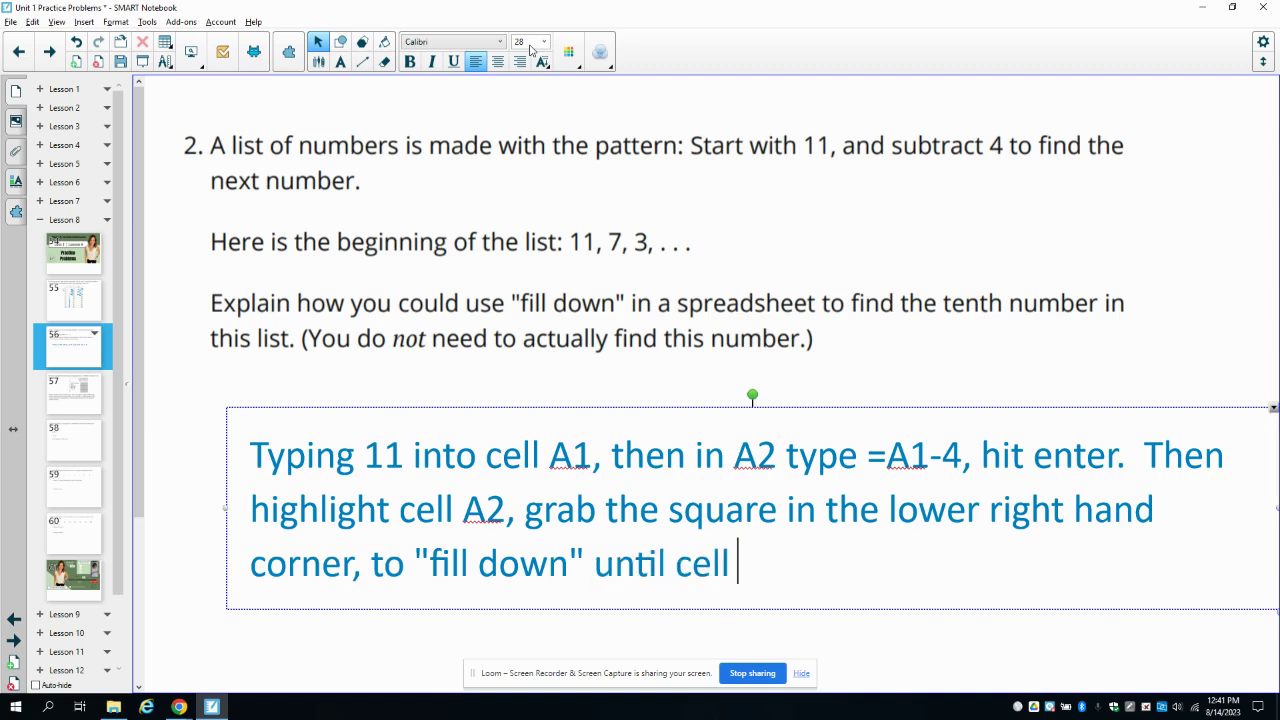
Continue with 'A10. Cell A10 would contain the 10th number in the pattern.', fixing typos
type("A10. ")
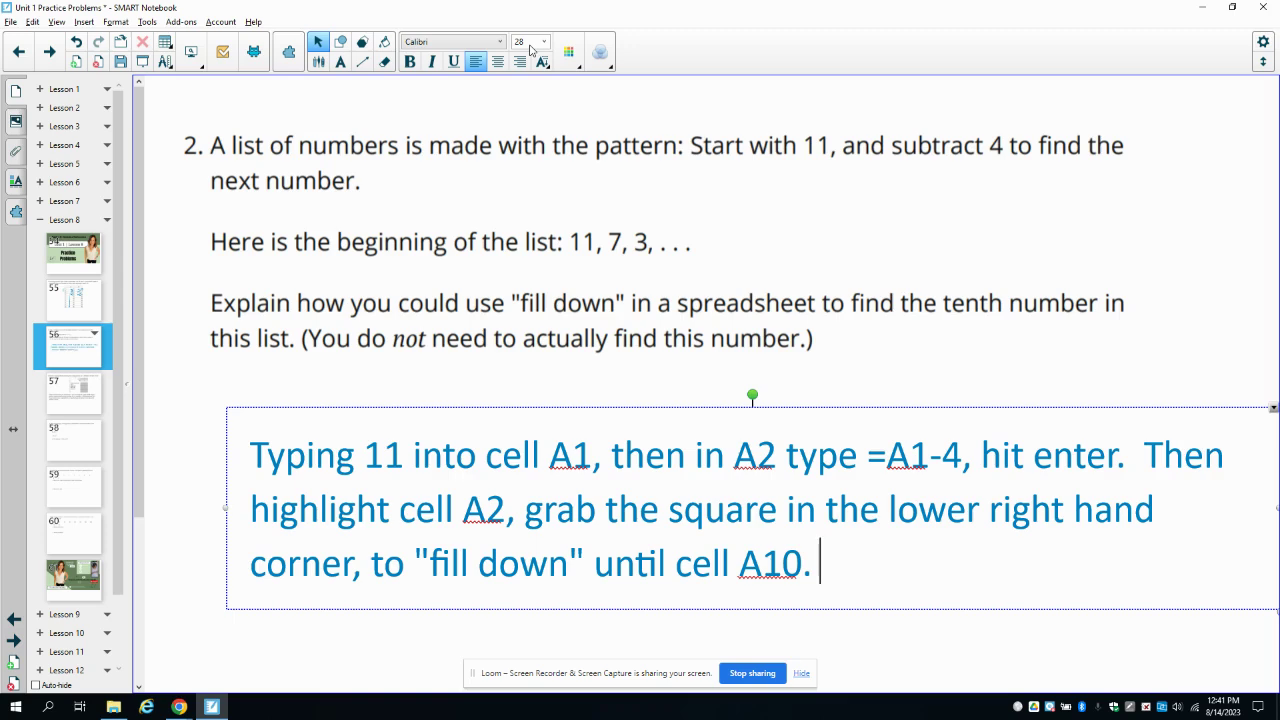
type("Cell A10 w")
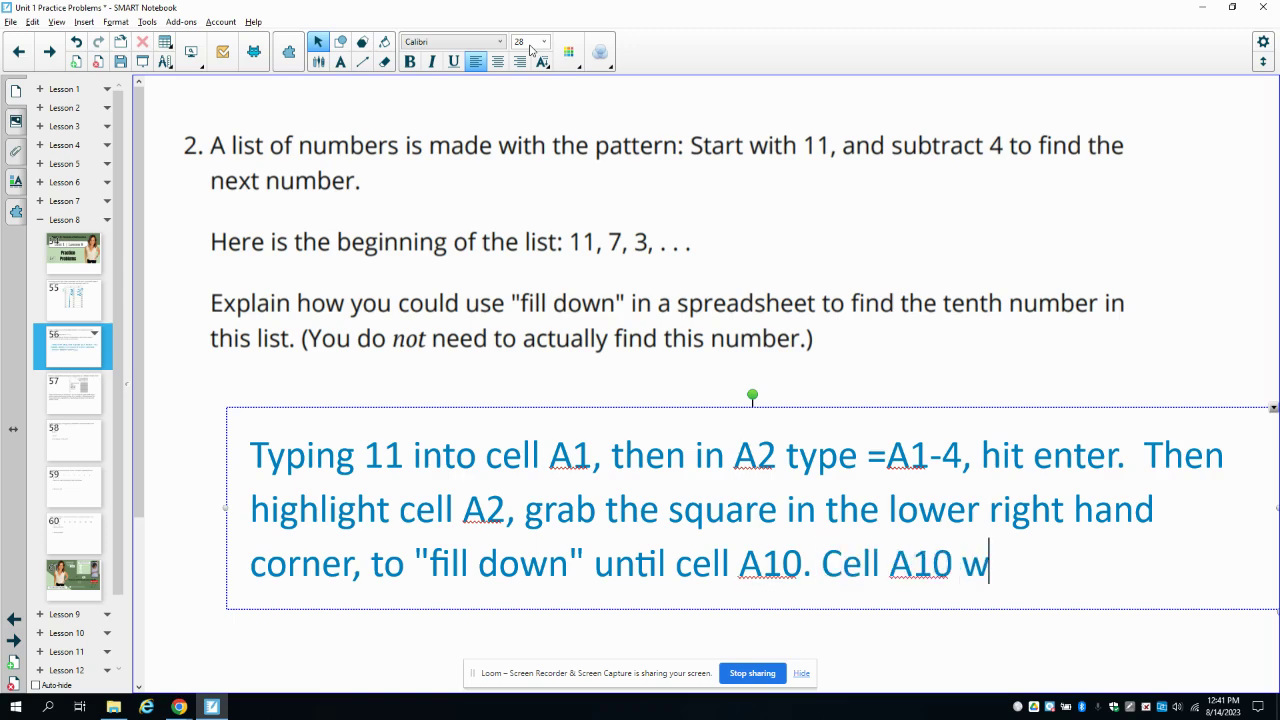
type("ould ocntain")
key("BackSpace")
key("BackSpace")
key("BackSpace")
key("BackSpace")
key("BackSpace")
key("BackSpace")
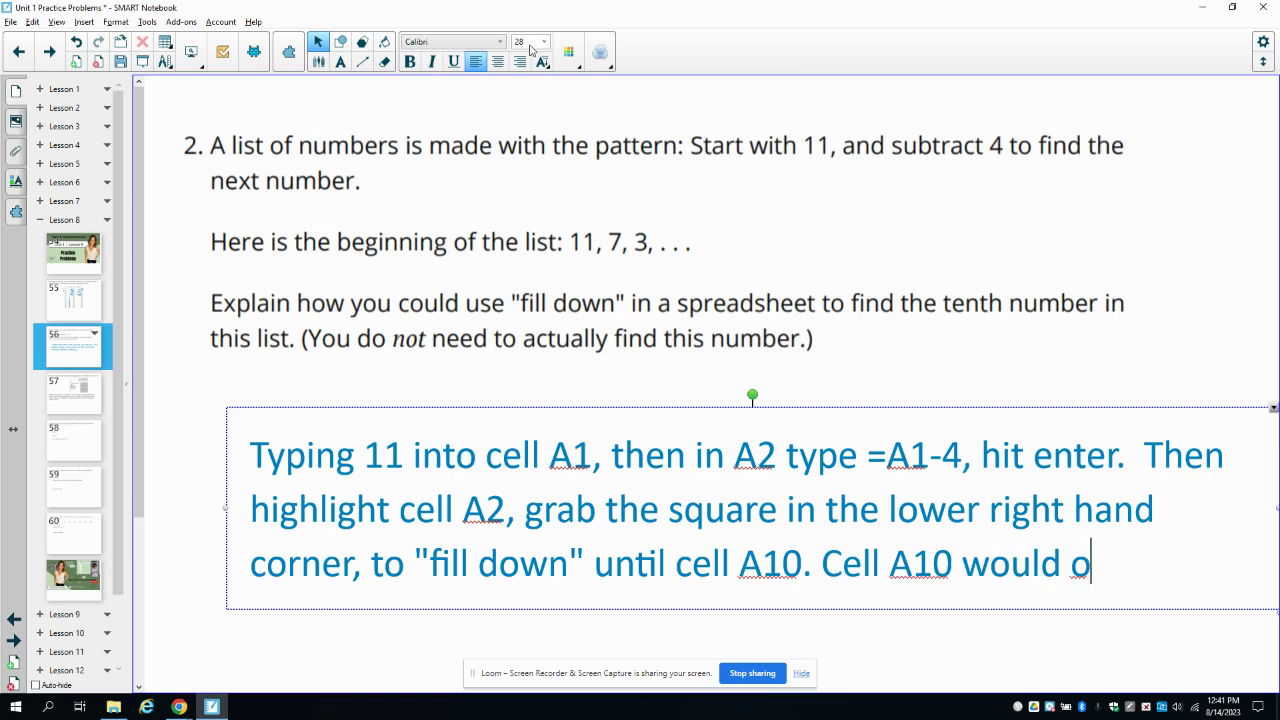
type("ntain the 10th")
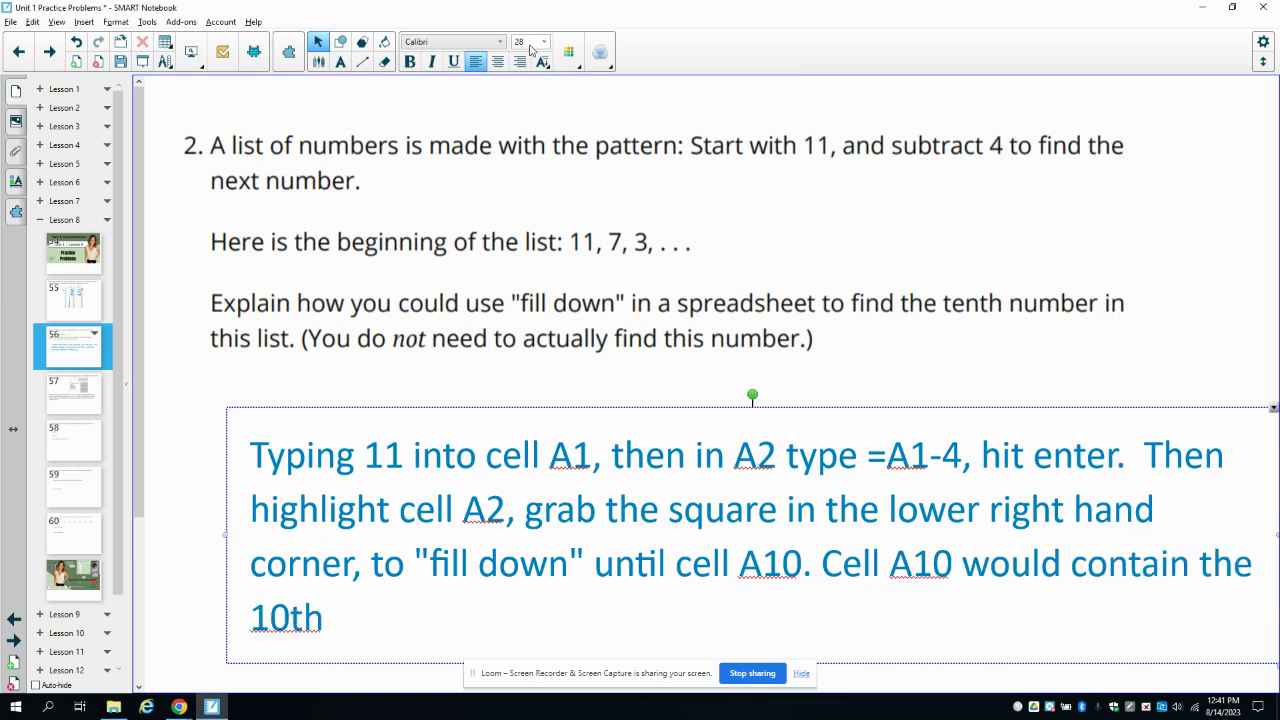
type(" numb")
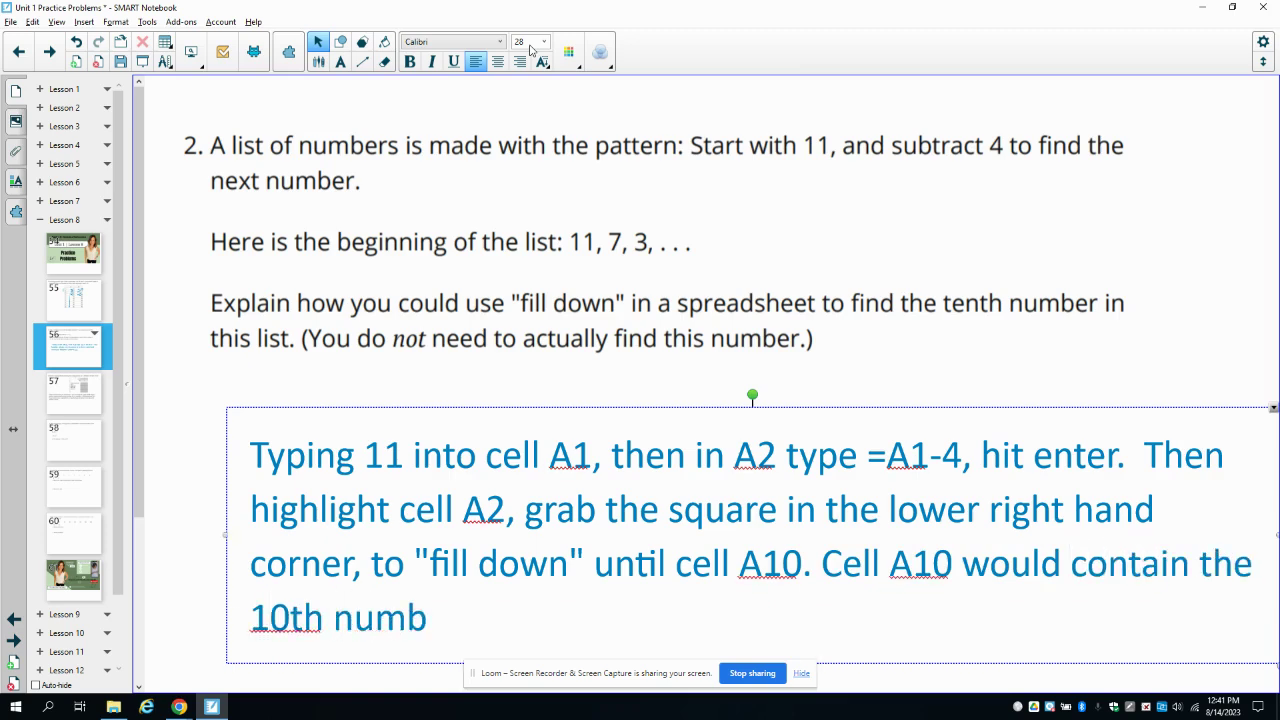
type("er in the ap")
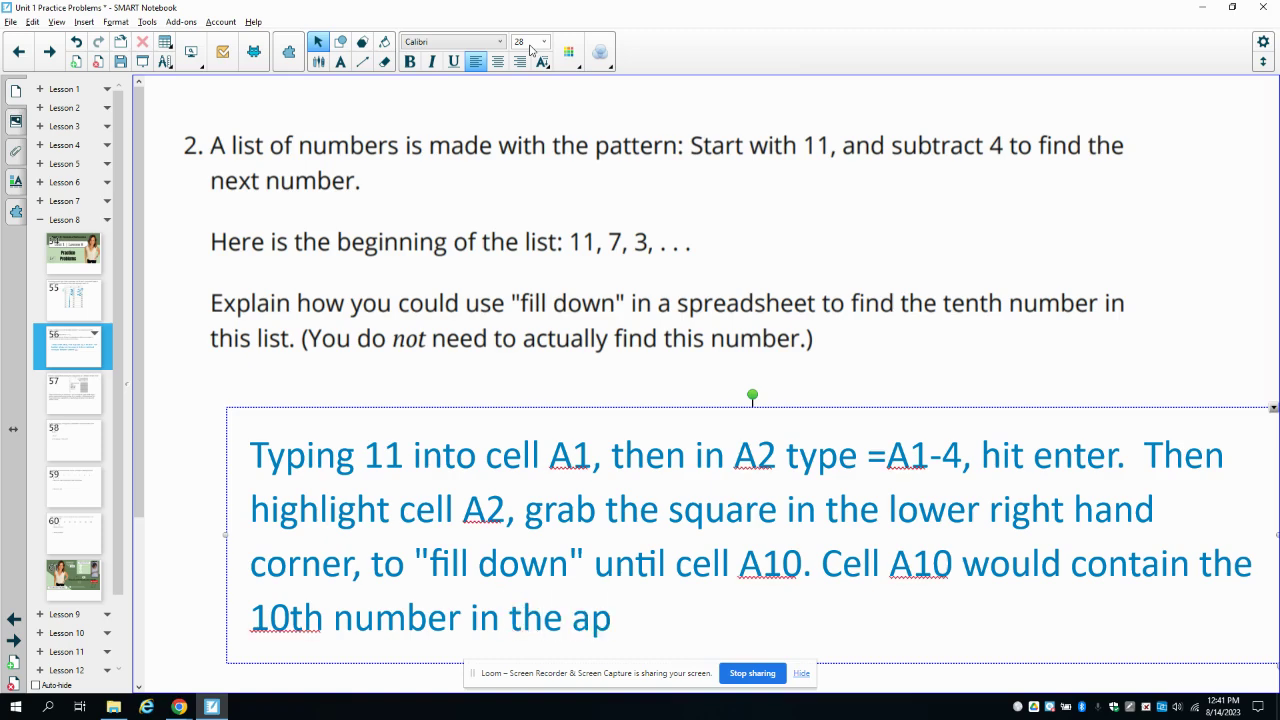
type("per")
key("BackSpace")
key("BackSpace")
key("BackSpace")
key("BackSpace")
key("BackSpace")
type("patt")
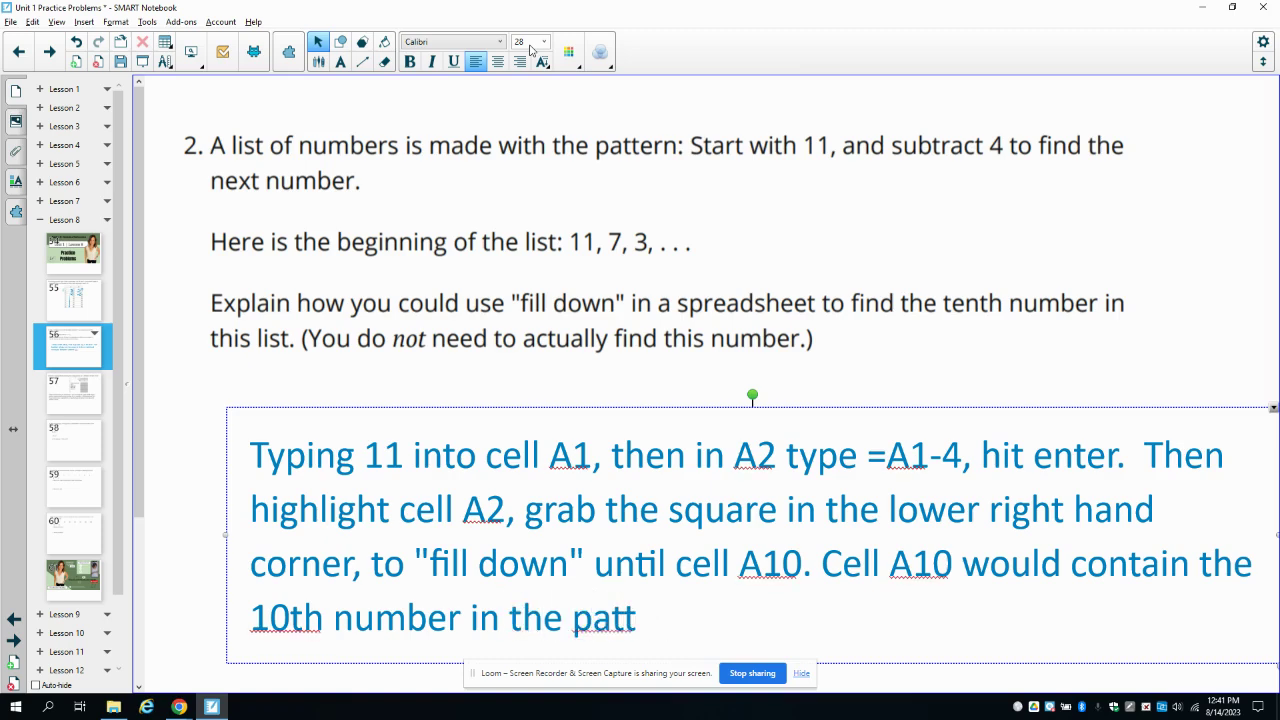
type("ern.")
key("BackSpace")
Finish the answer, nudge it up-left, and go to slide 57 with problem 3
type("n.")
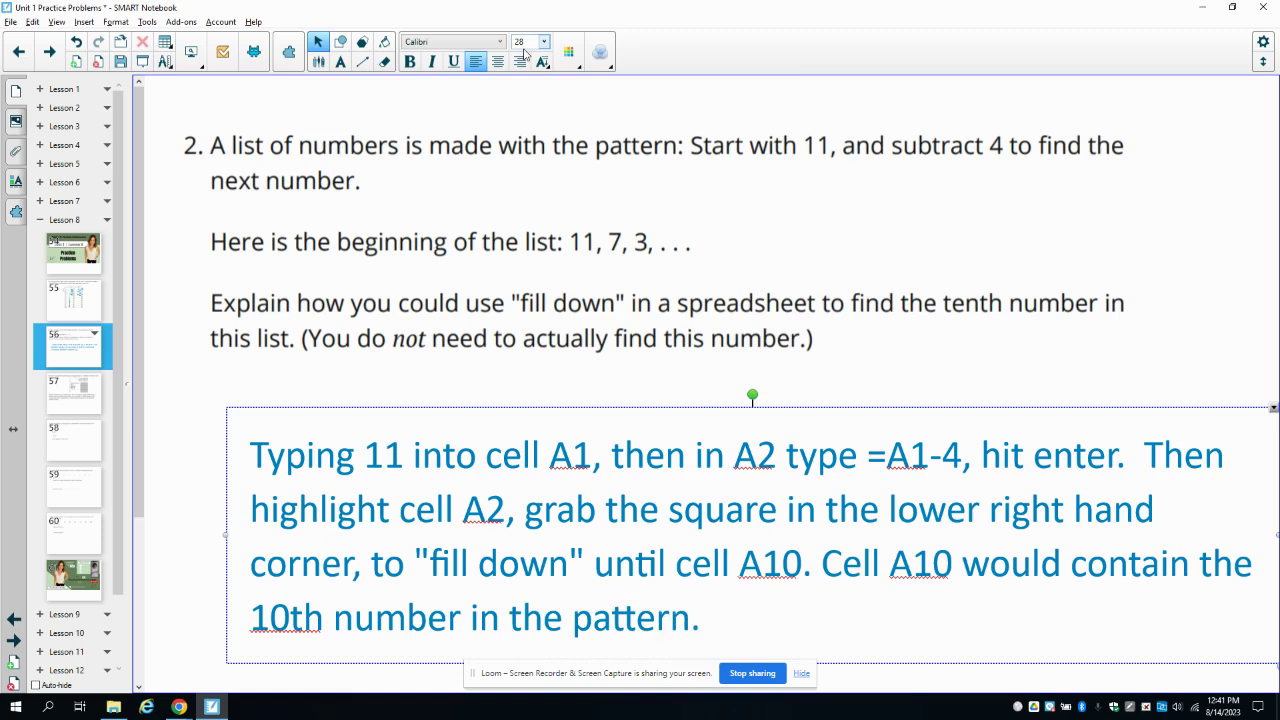
left_click(155, 390)
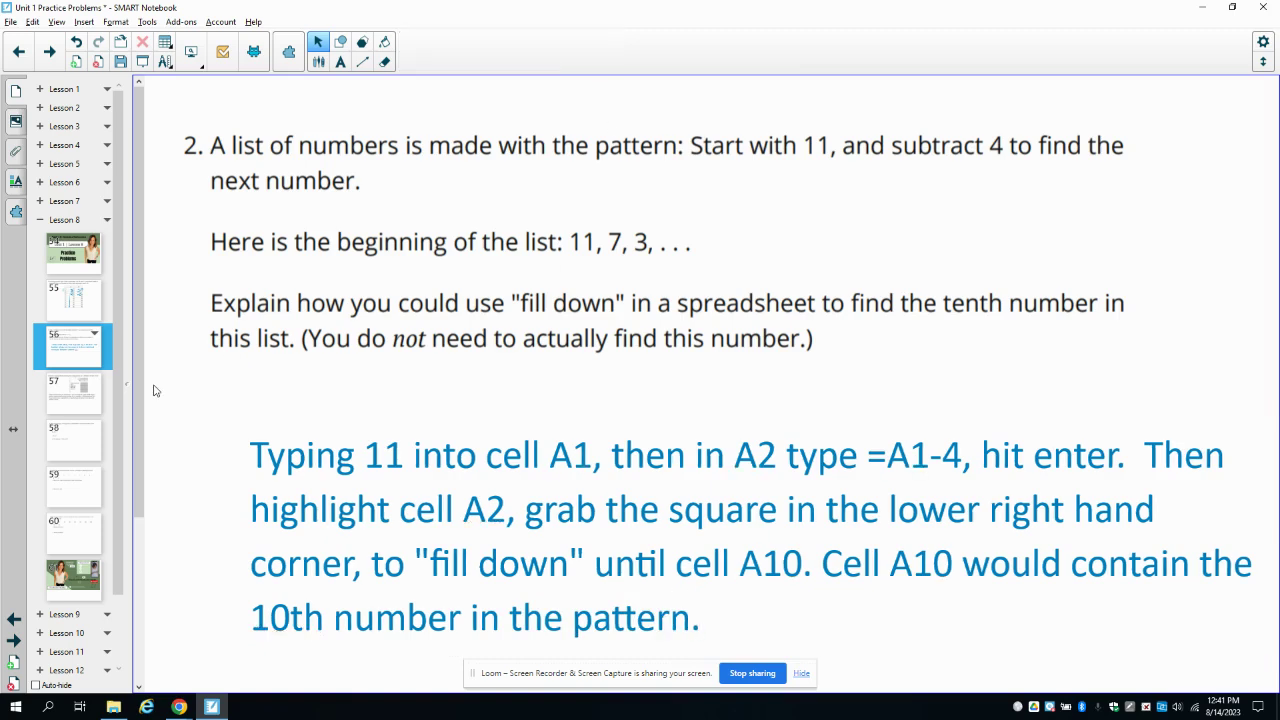
left_click_drag(326, 462, 299, 430)
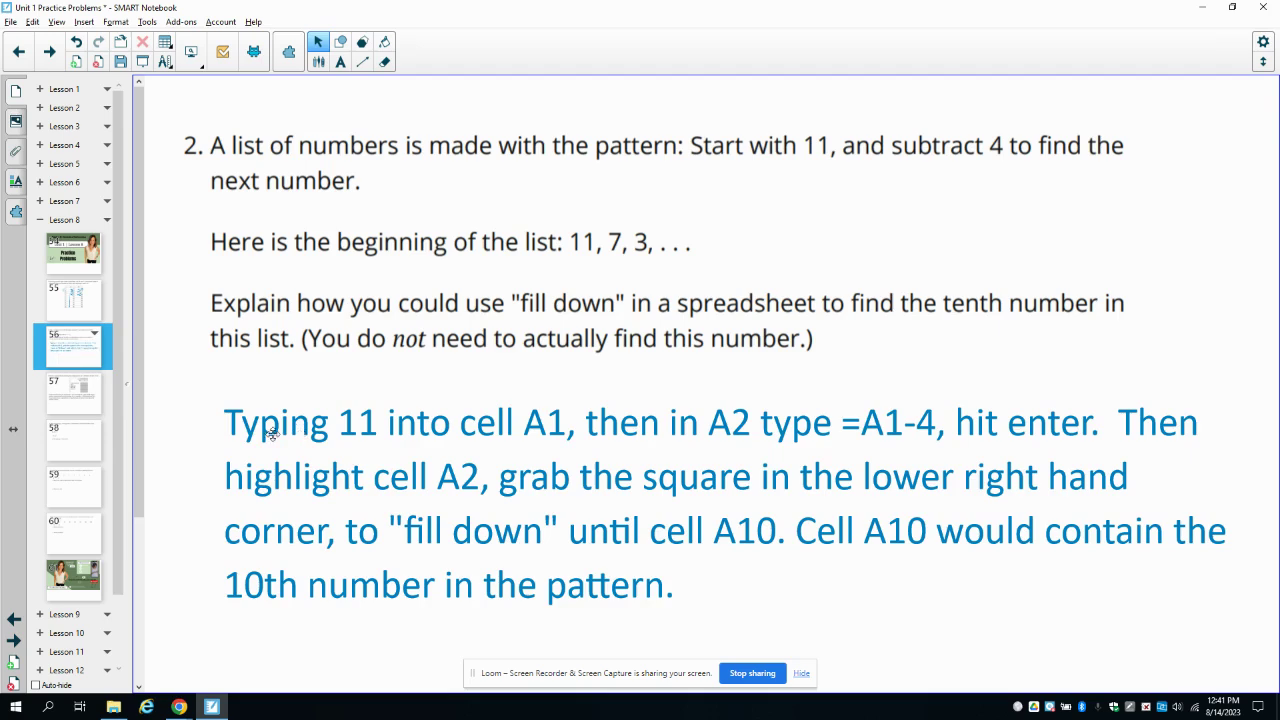
left_click(81, 386)
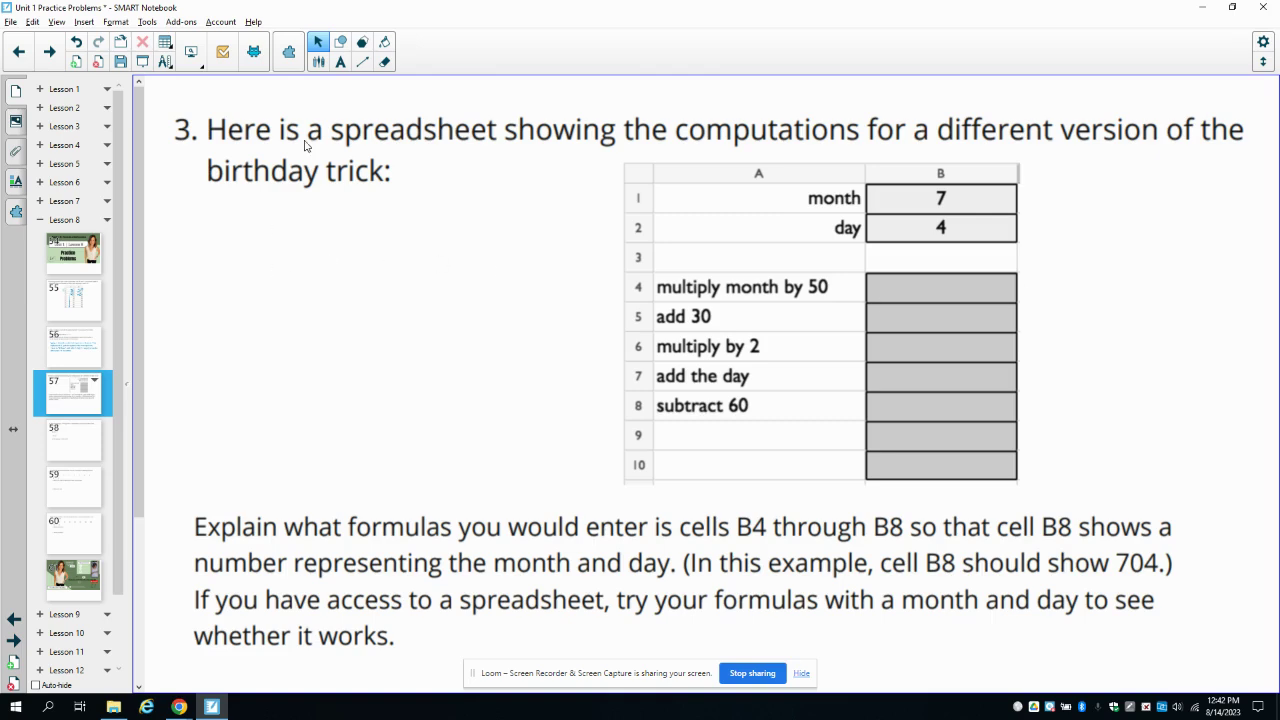
Add a text box reading =B2*50 and drag it into cell B4 beside 'multiply month by 50'
left_click(340, 61)
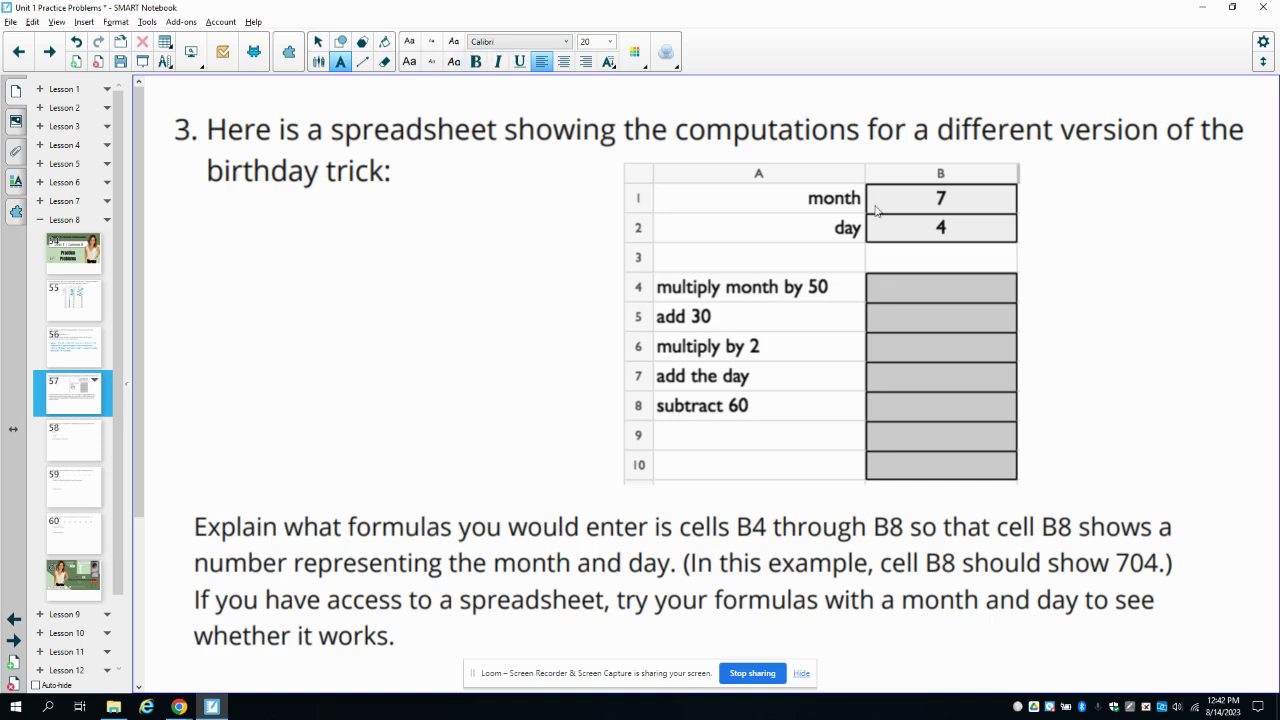
left_click(882, 287)
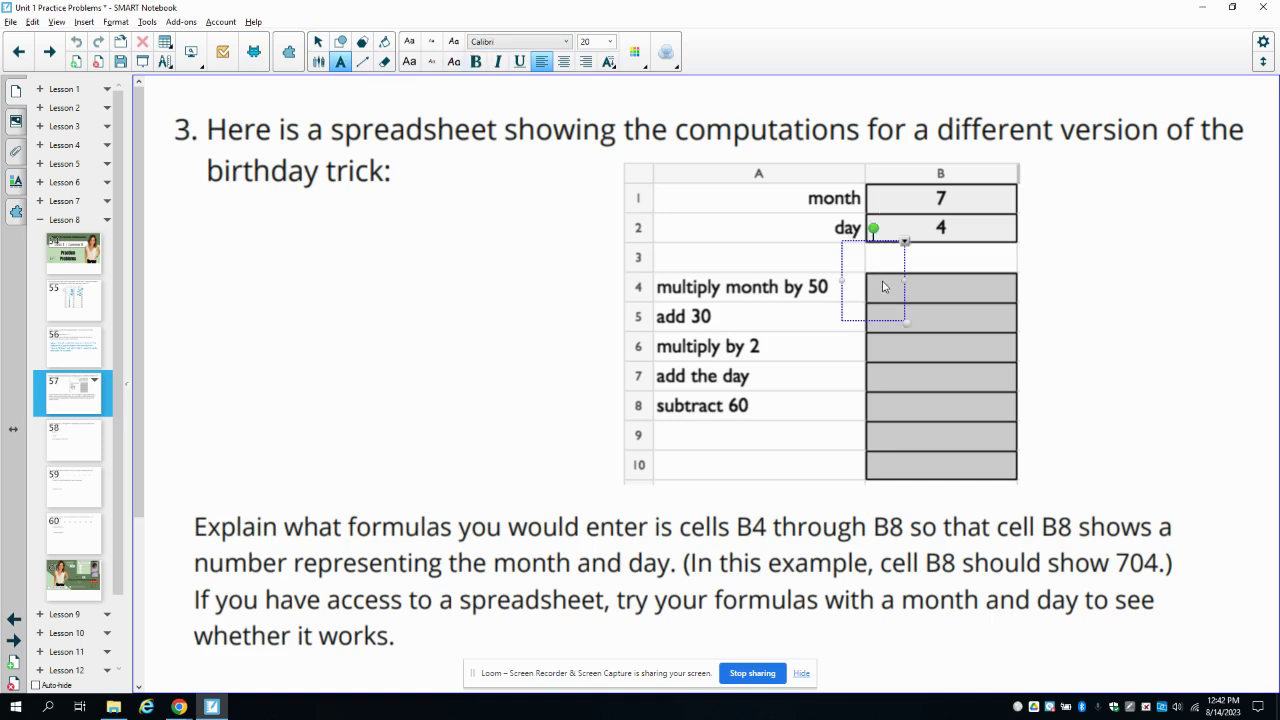
type("=")
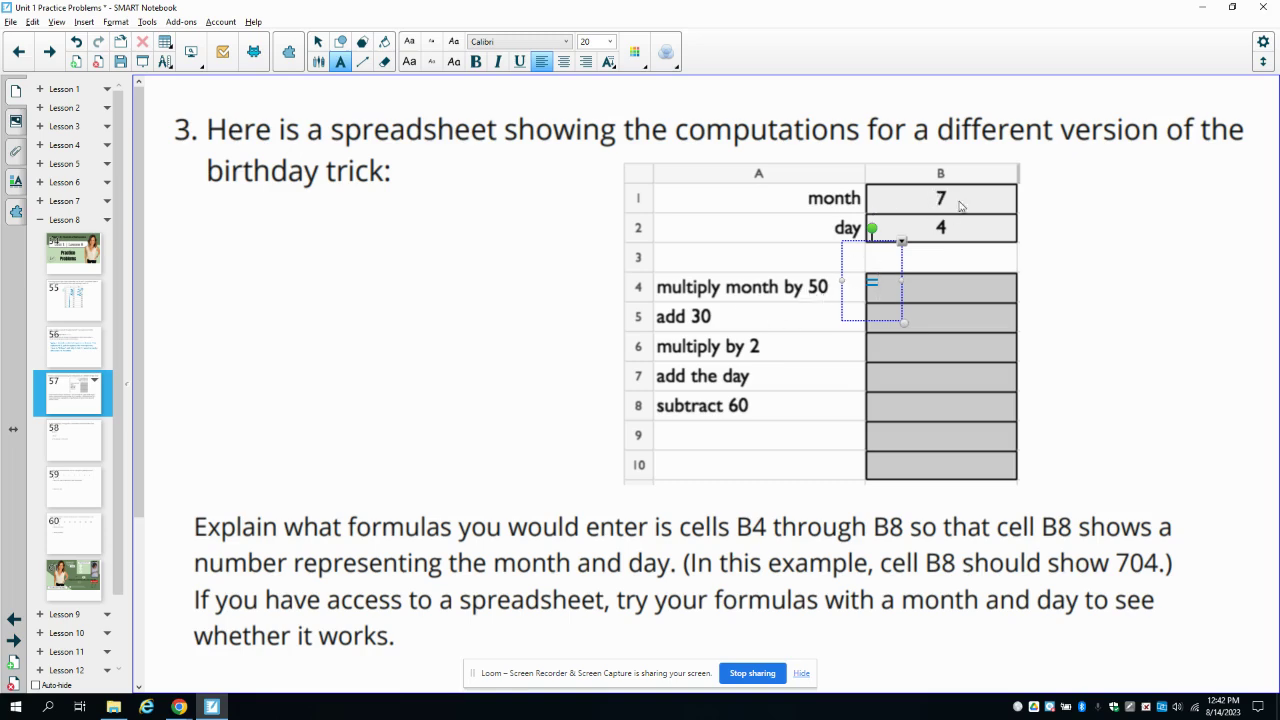
type("B2")
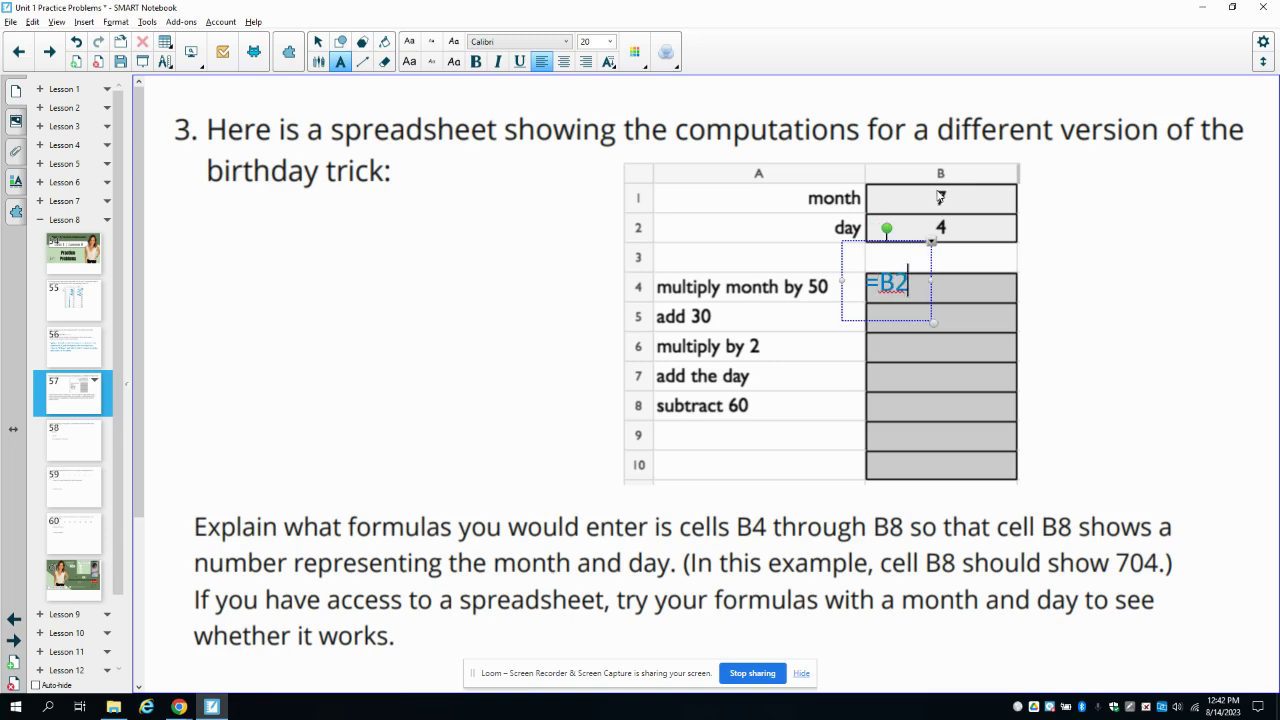
type("*")
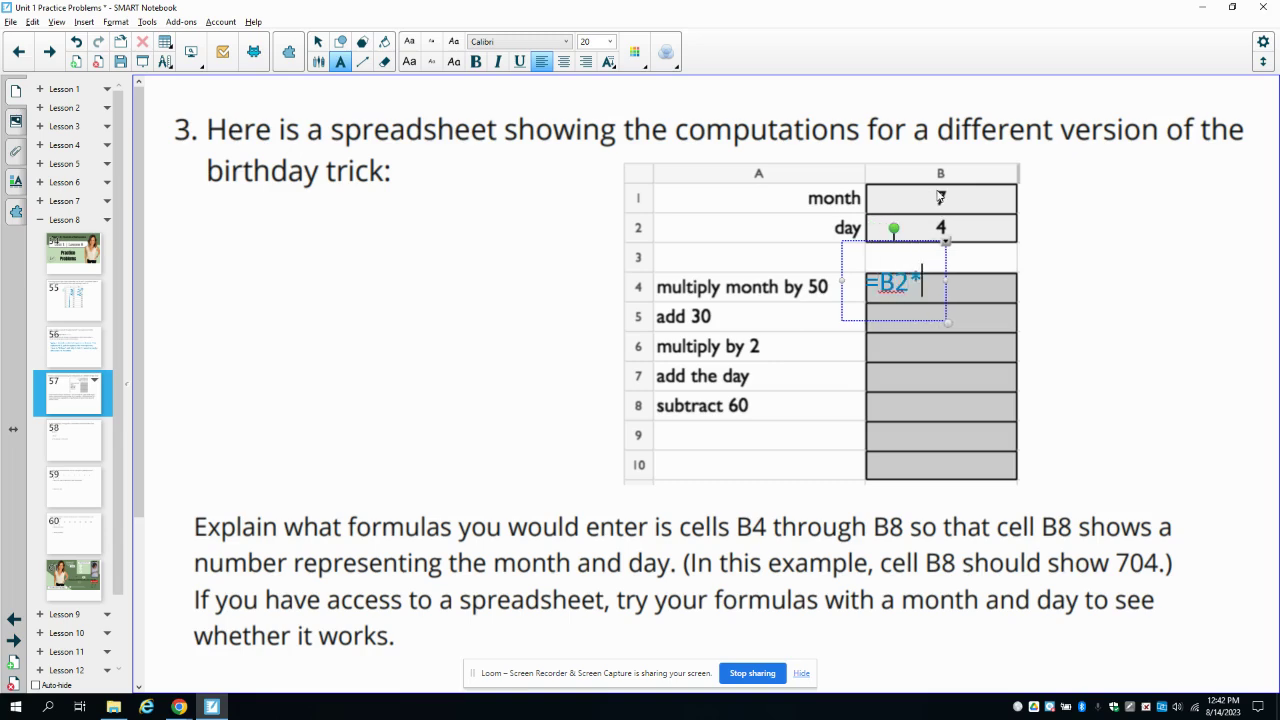
type("50")
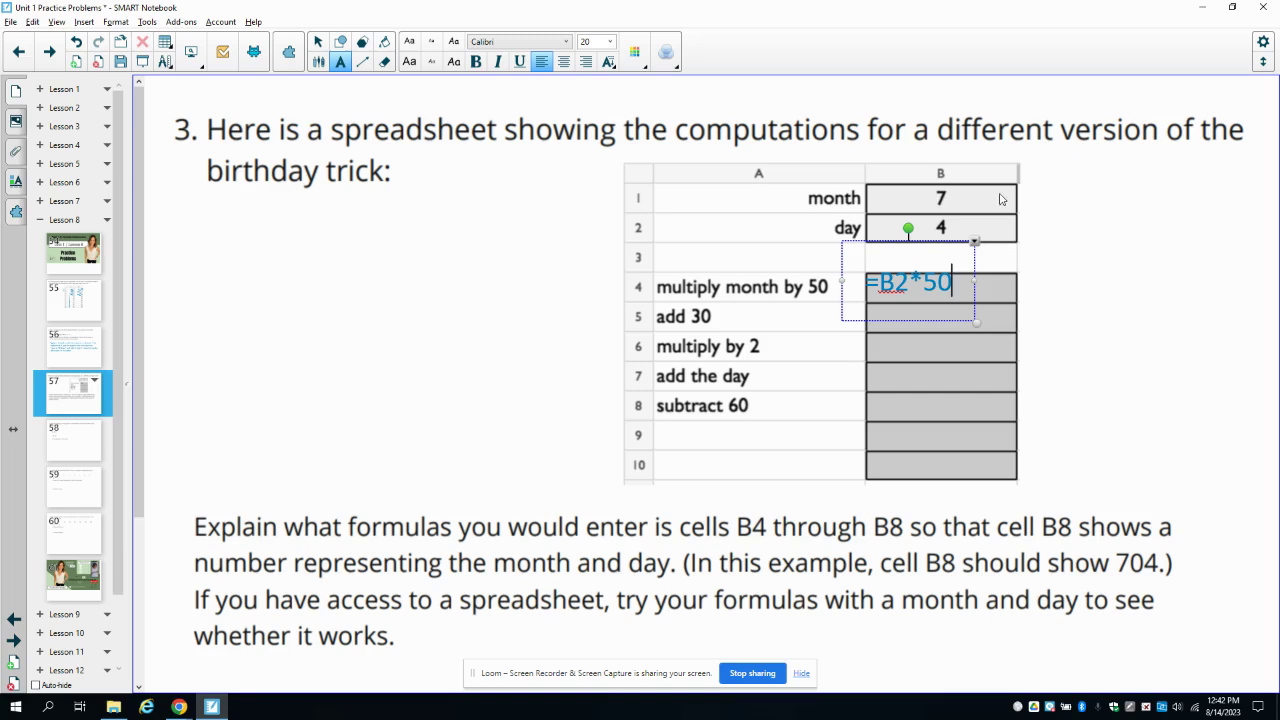
left_click(1045, 261)
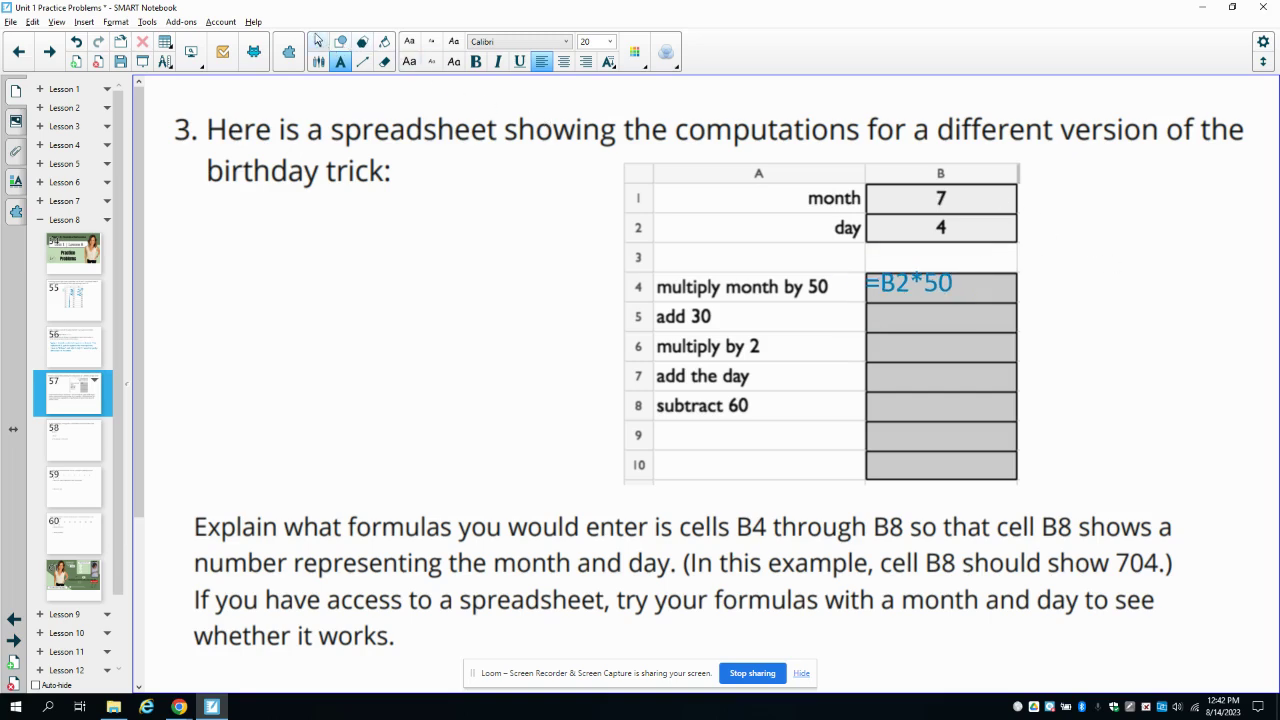
left_click_drag(922, 278, 943, 283)
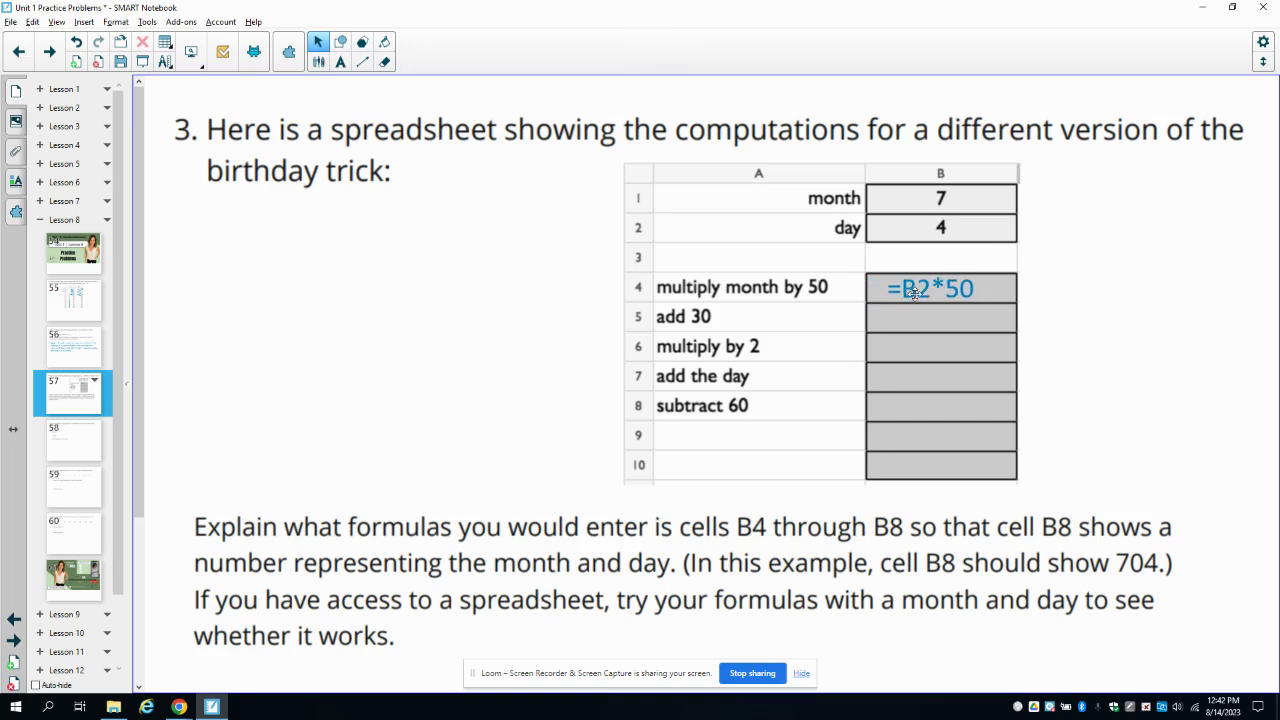
Copy the B4 formula into cell B5 and change it to =B4+30
left_click(915, 288)
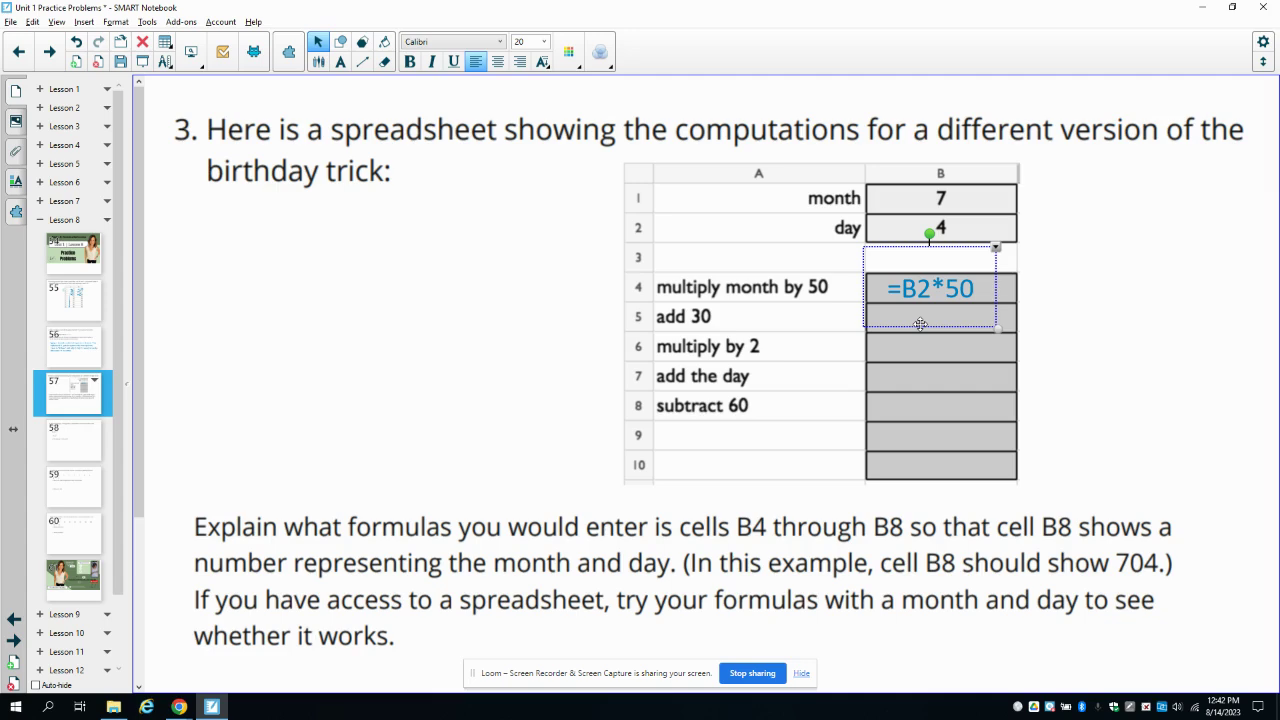
key("ctrl+d")
left_click_drag(945, 327, 980, 318)
left_click(900, 316)
key("BackSpace")
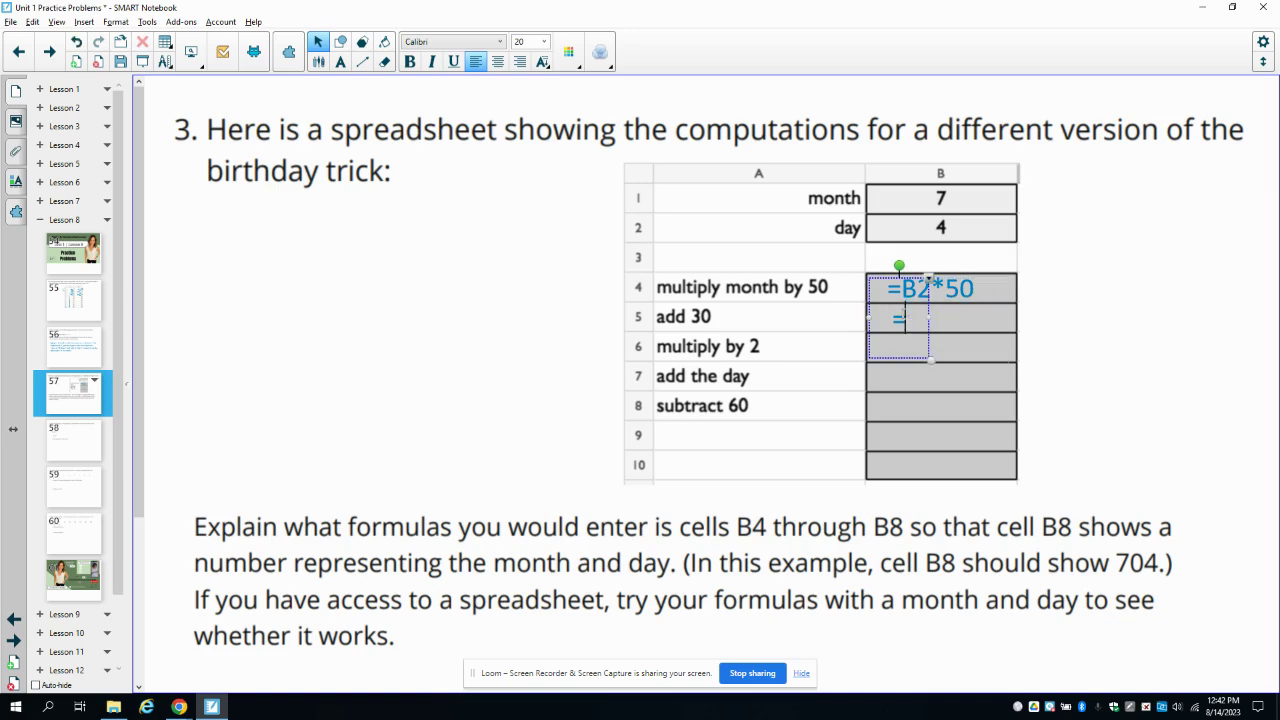
type("=")
key("BackSpace")
type("B4")
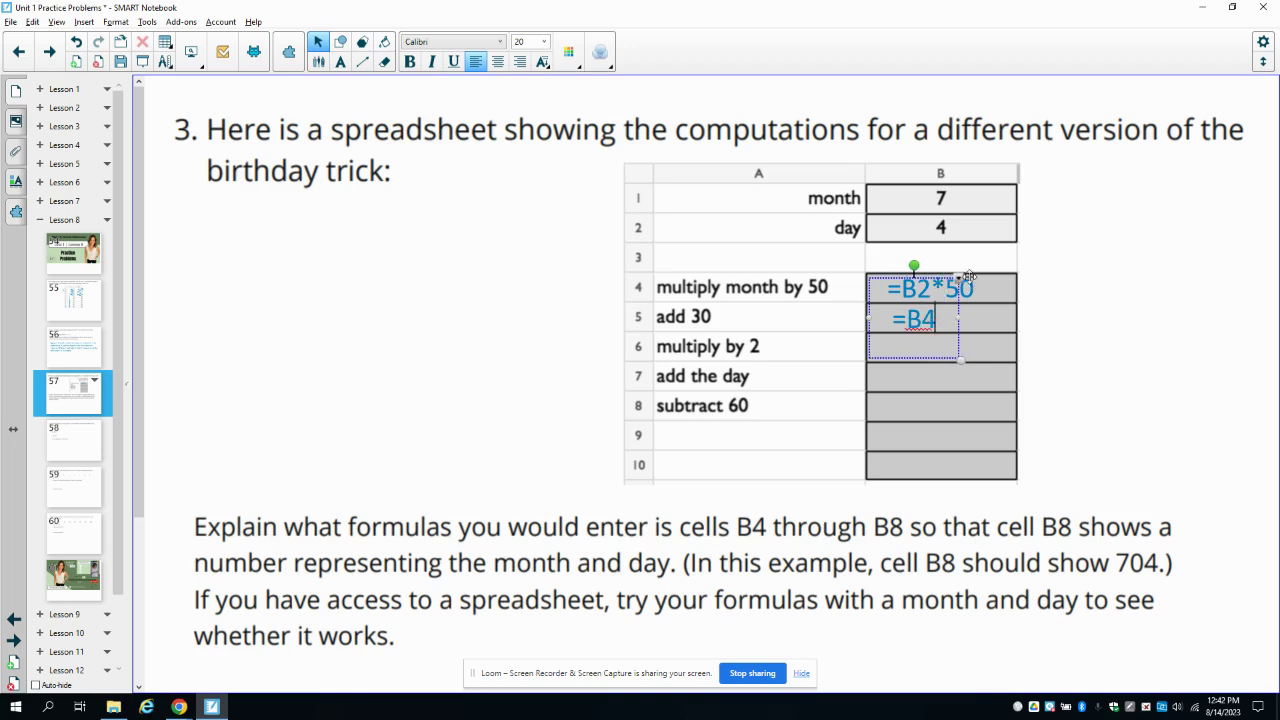
left_click(962, 287)
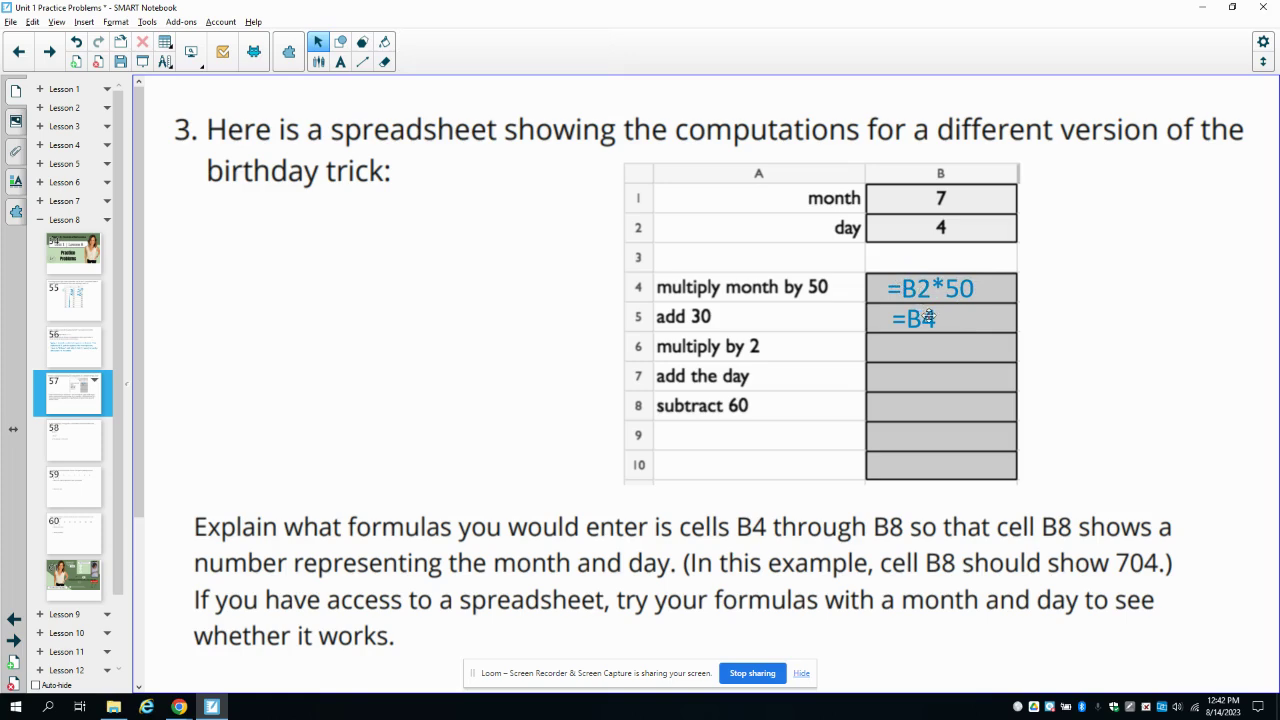
double_click(927, 316)
type("+")
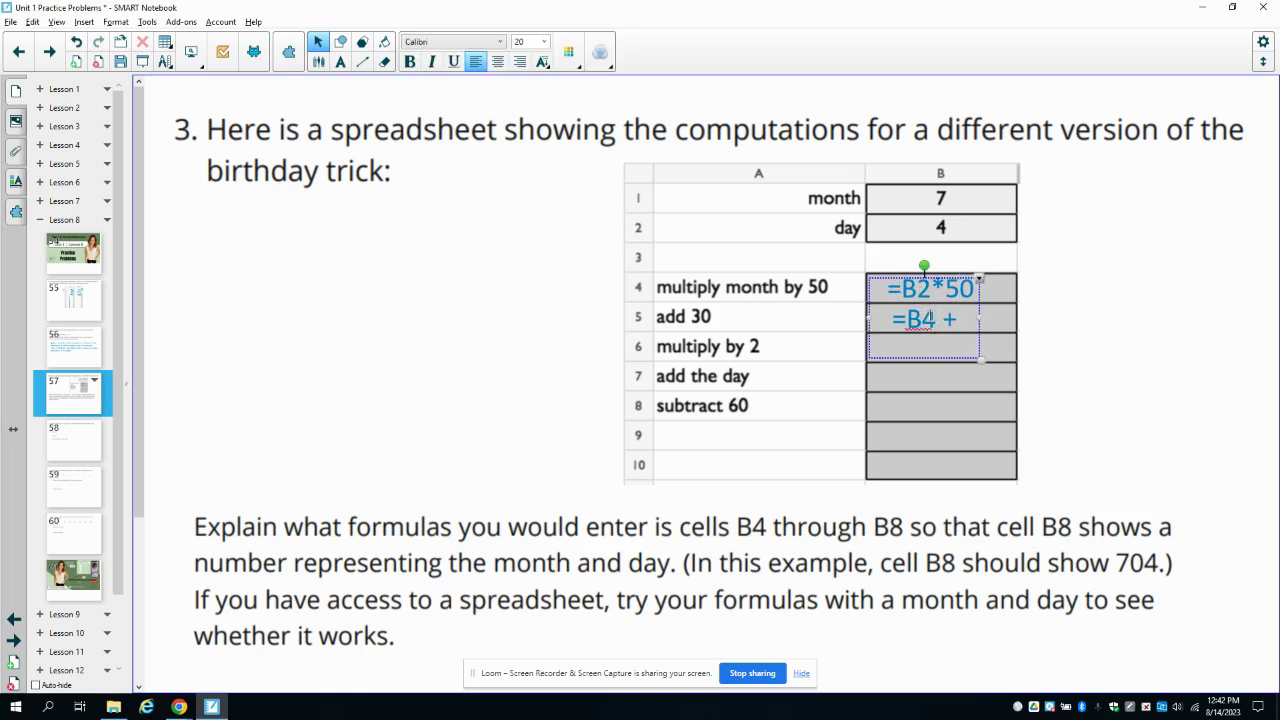
type("30")
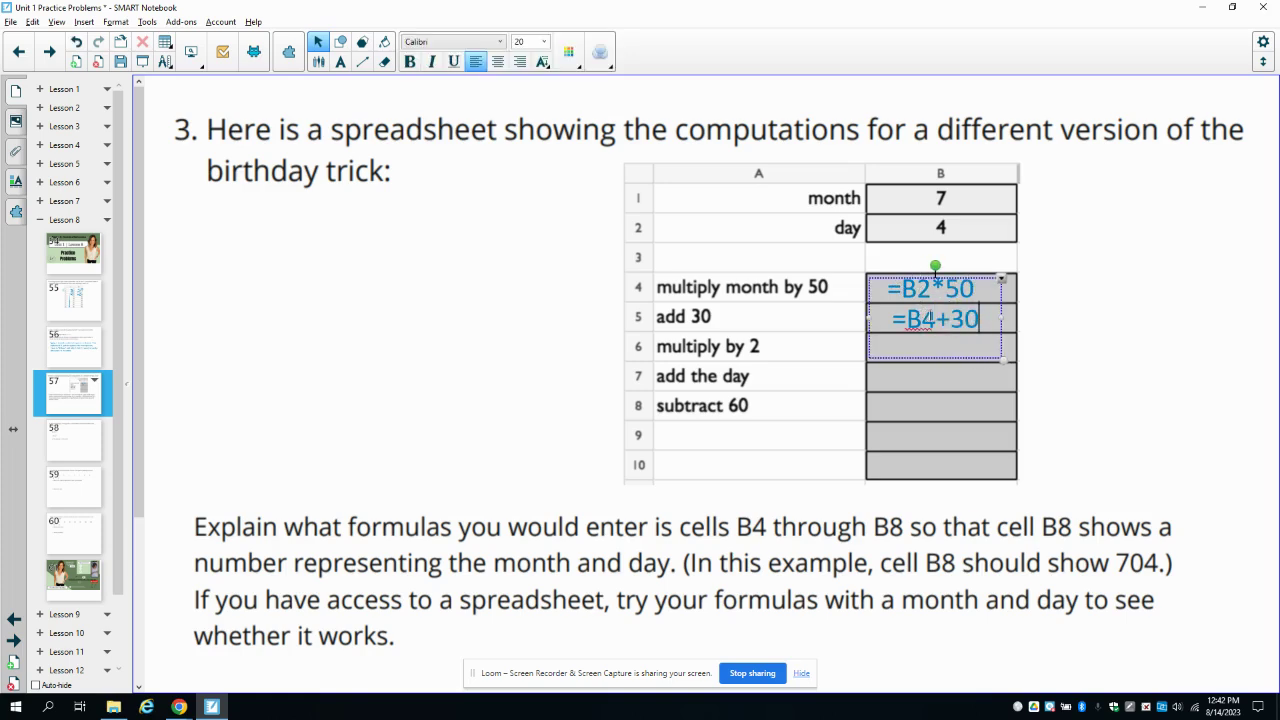
left_click(1073, 371)
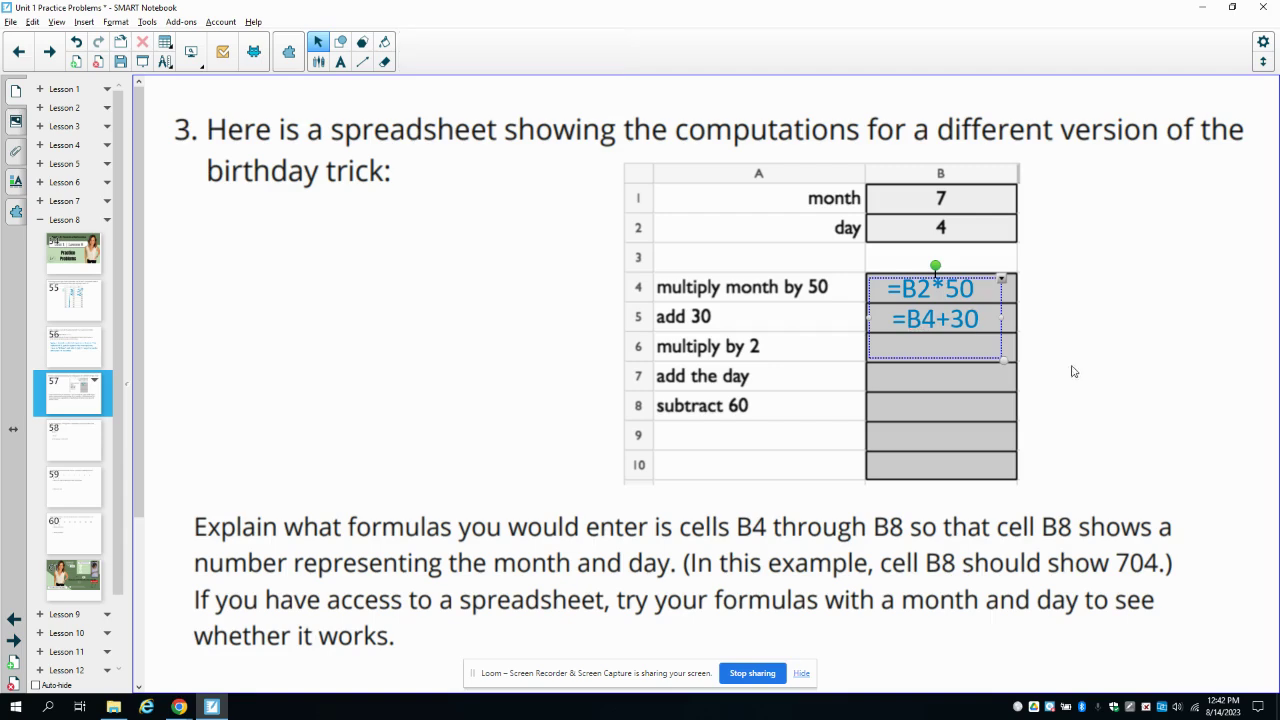
Duplicate the B5 formula into cell B6 and change it to =B5*2
left_click(952, 320)
key("ctrl+d")
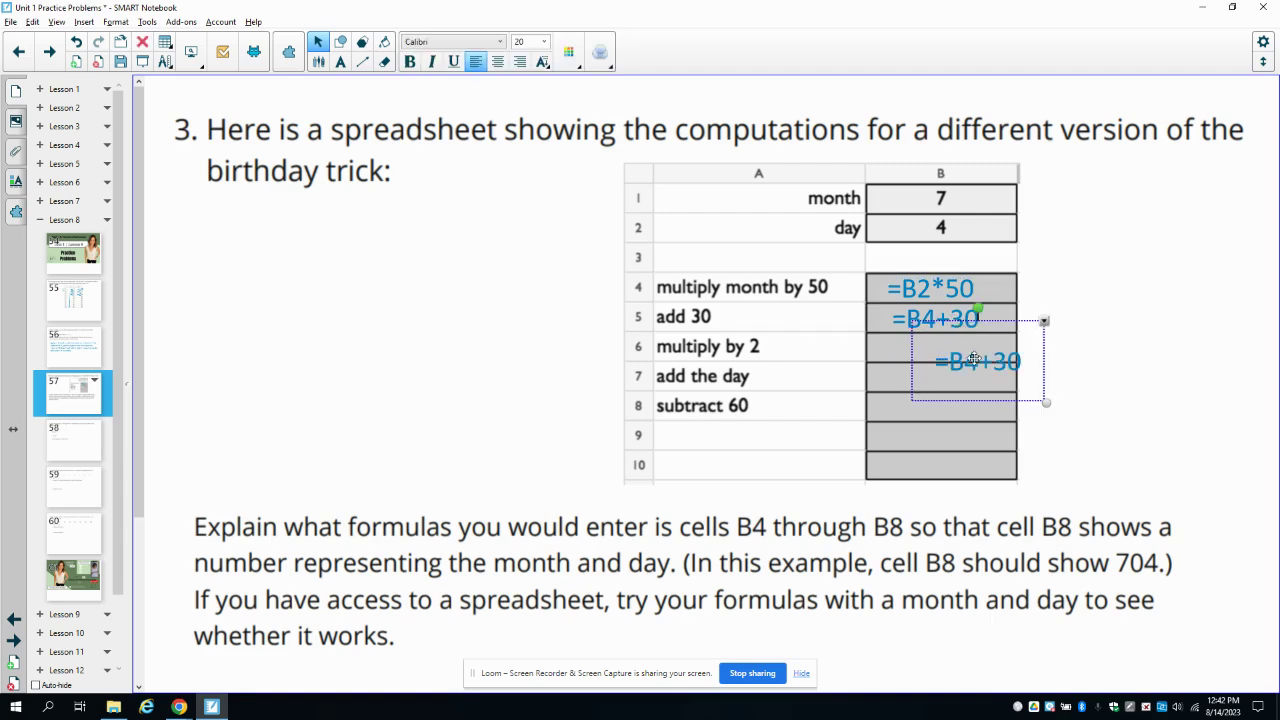
left_click_drag(967, 358, 928, 342)
triple_click(928, 342)
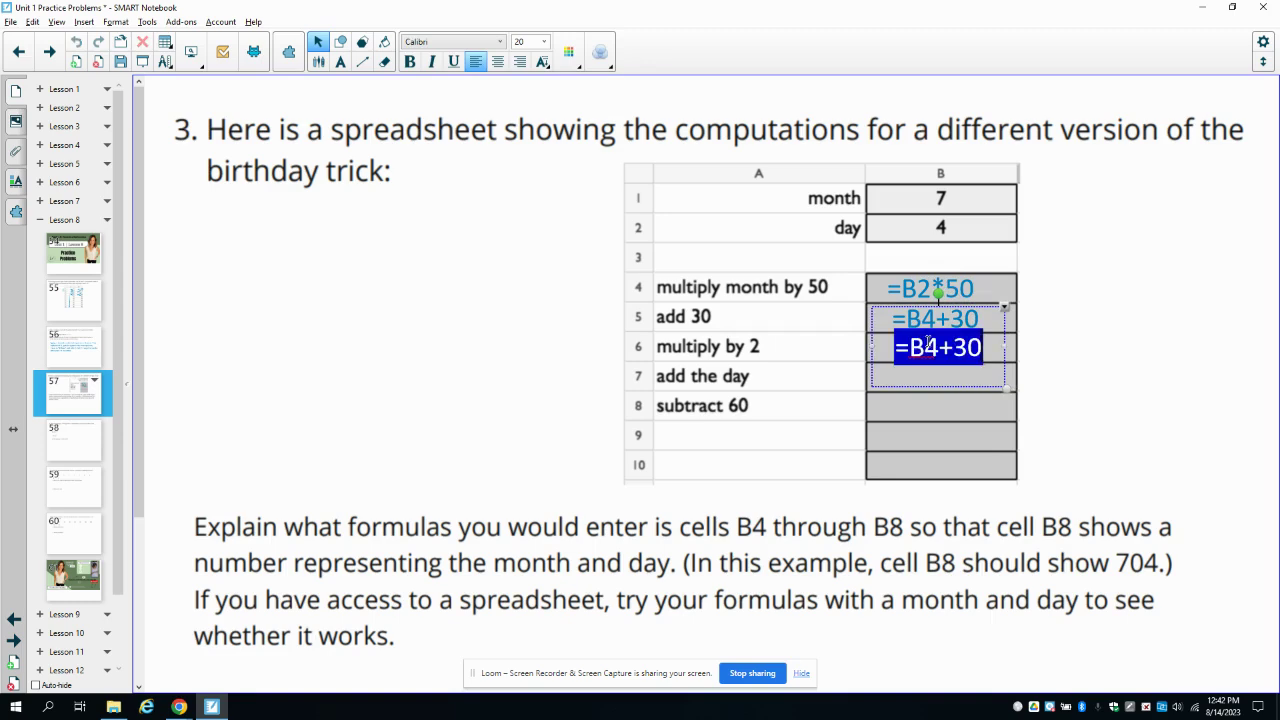
type("=")
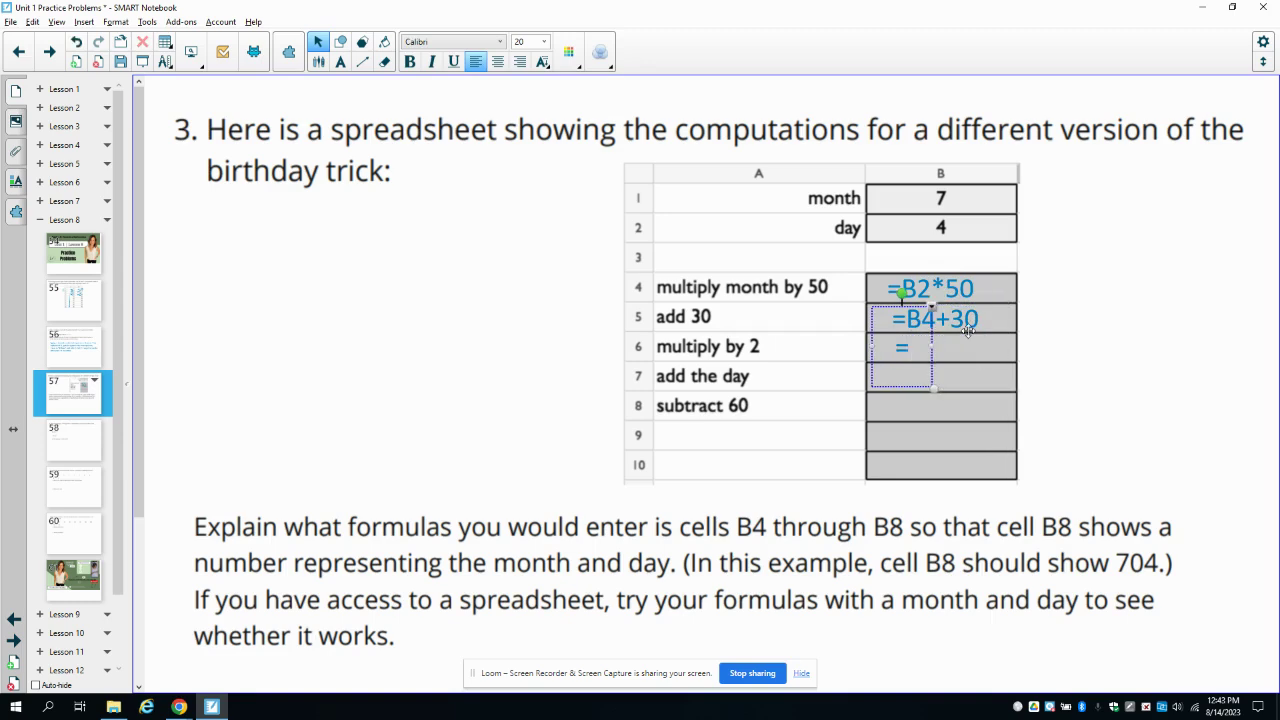
type("B5")
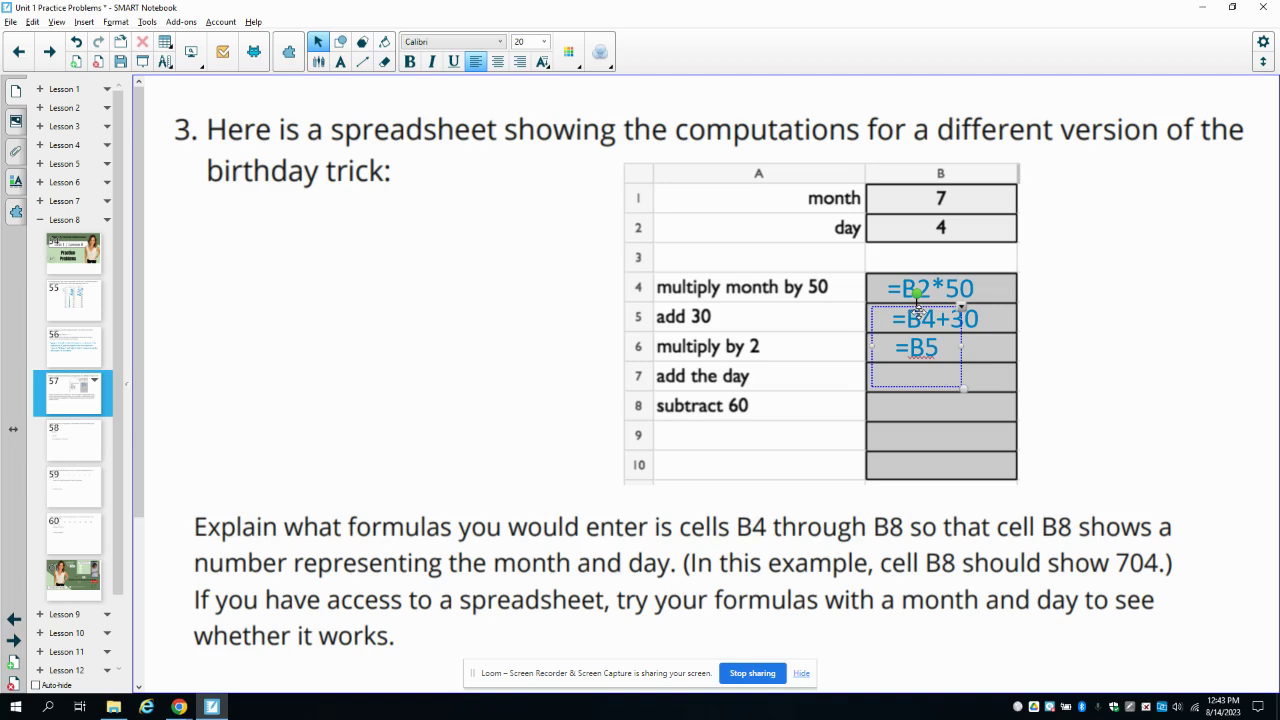
type("*2")
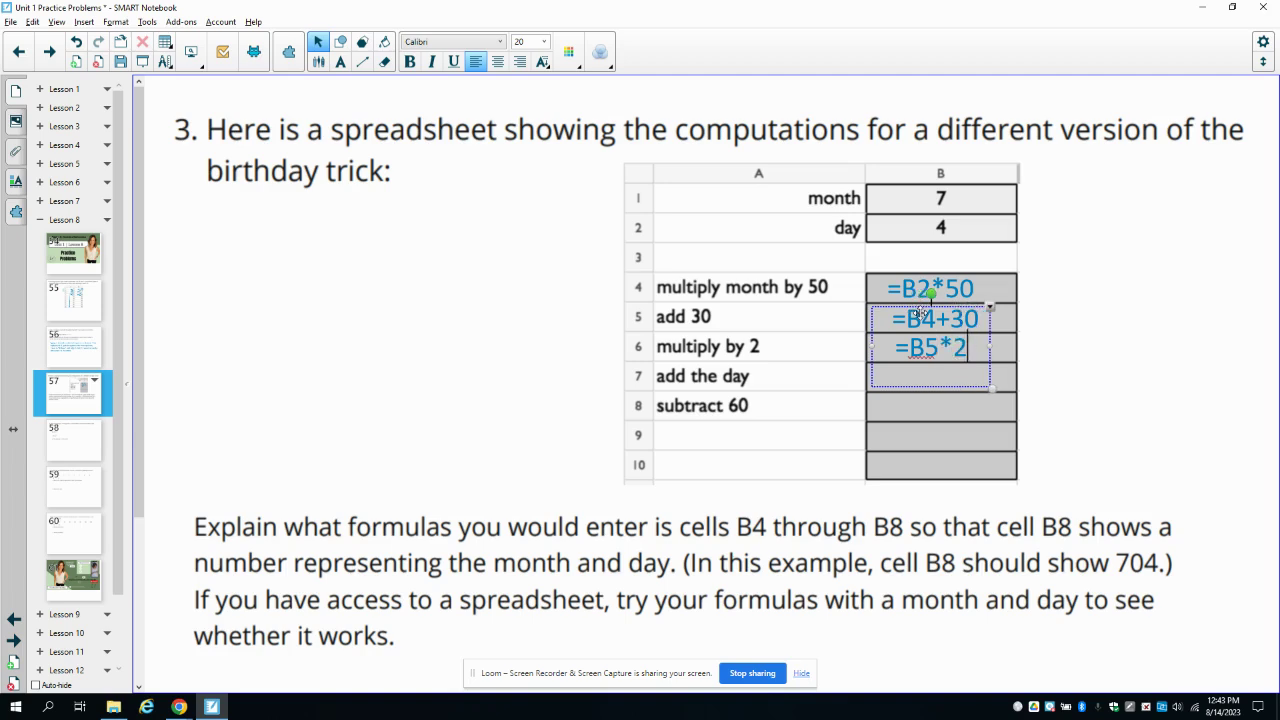
left_click(1060, 380)
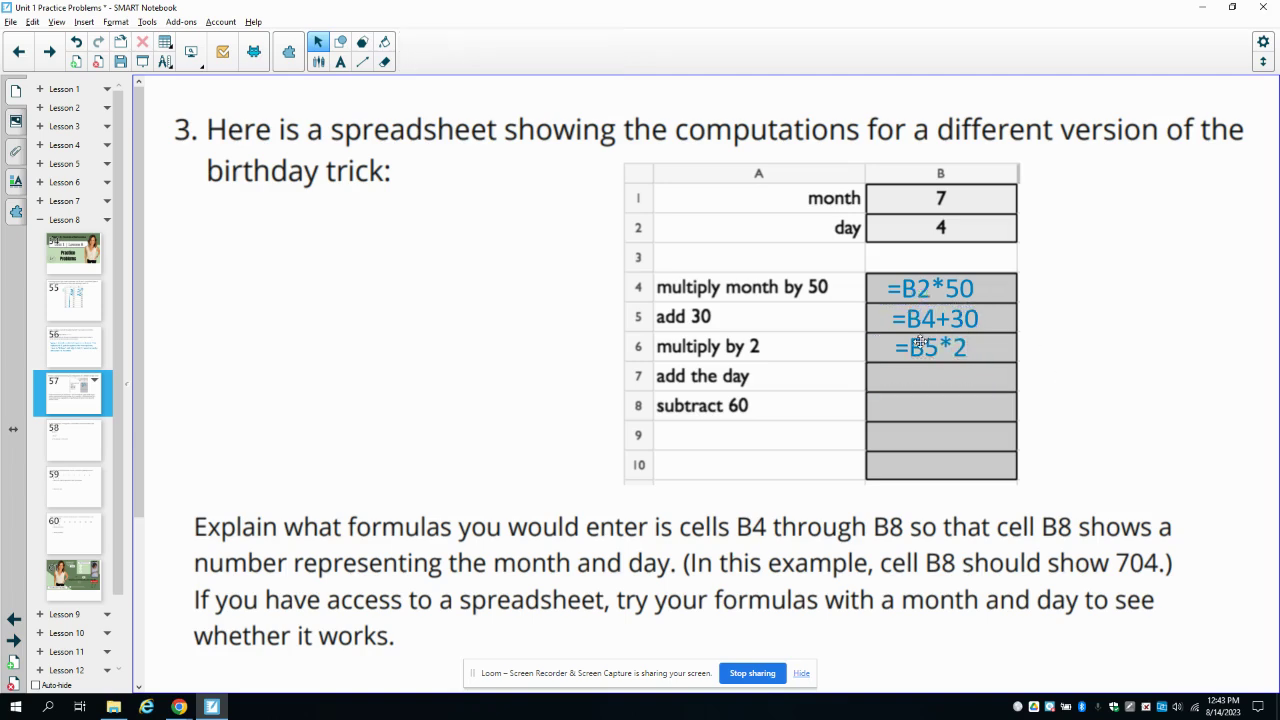
Add the formula =B6+B2 in cell B7
left_click(920, 342)
key("Return")
type("=B5*2")
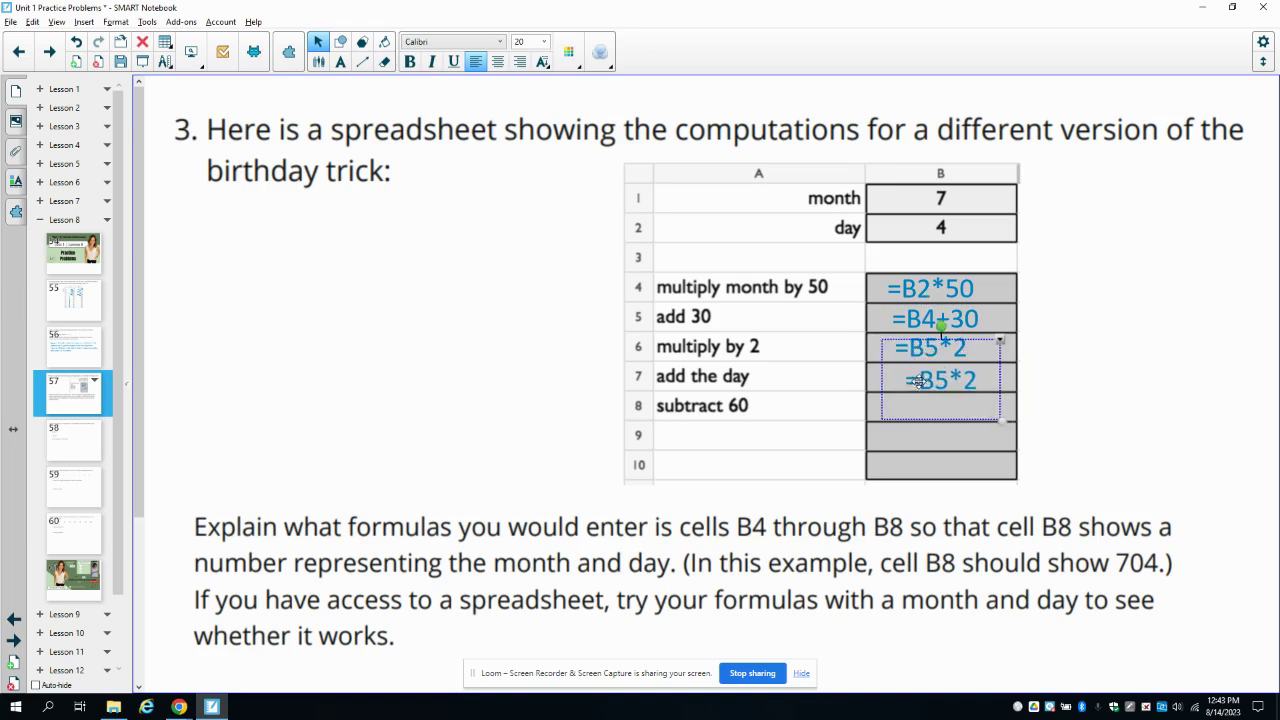
left_click_drag(919, 381, 971, 381)
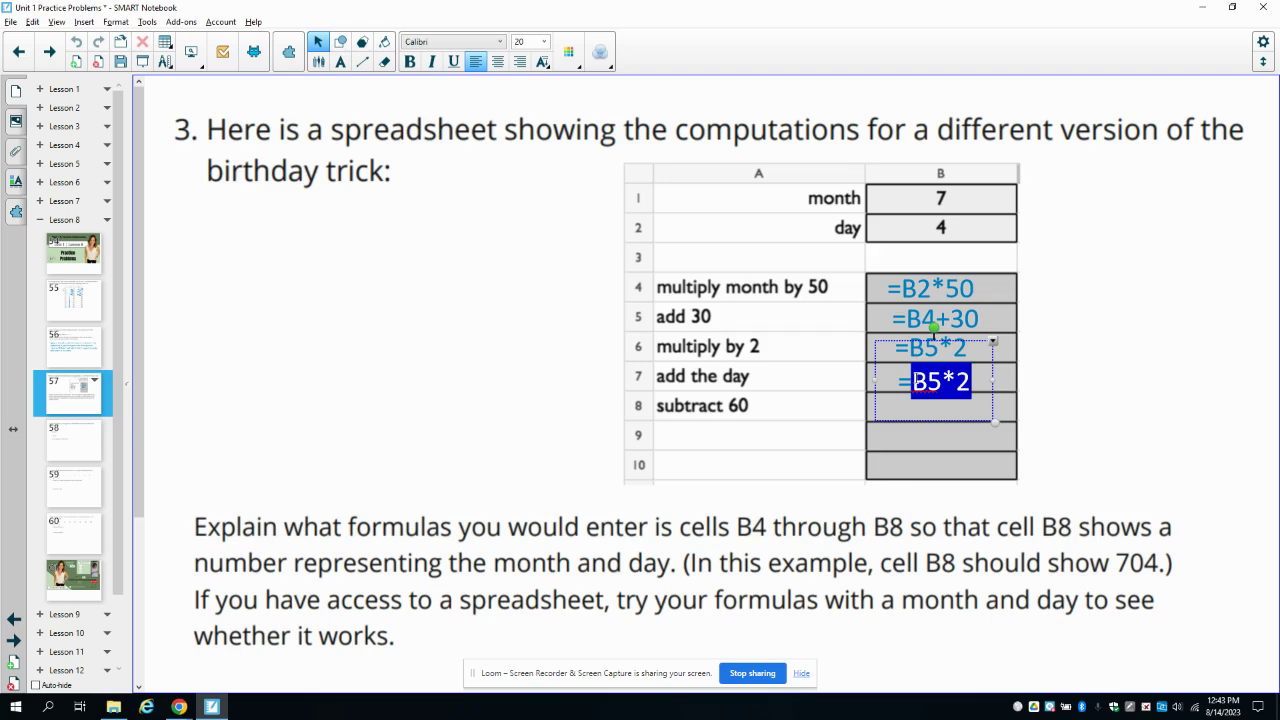
type("b6")
key("BackSpace")
key("BackSpace")
type("B6")
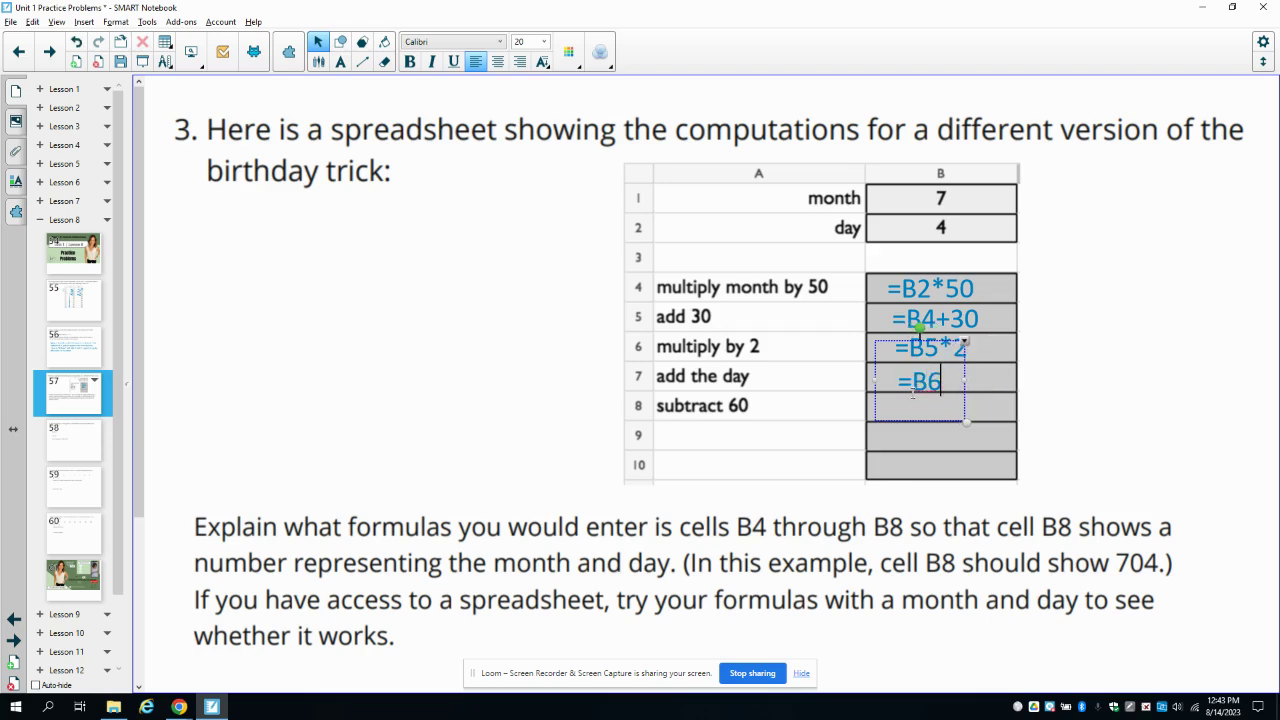
type("+")
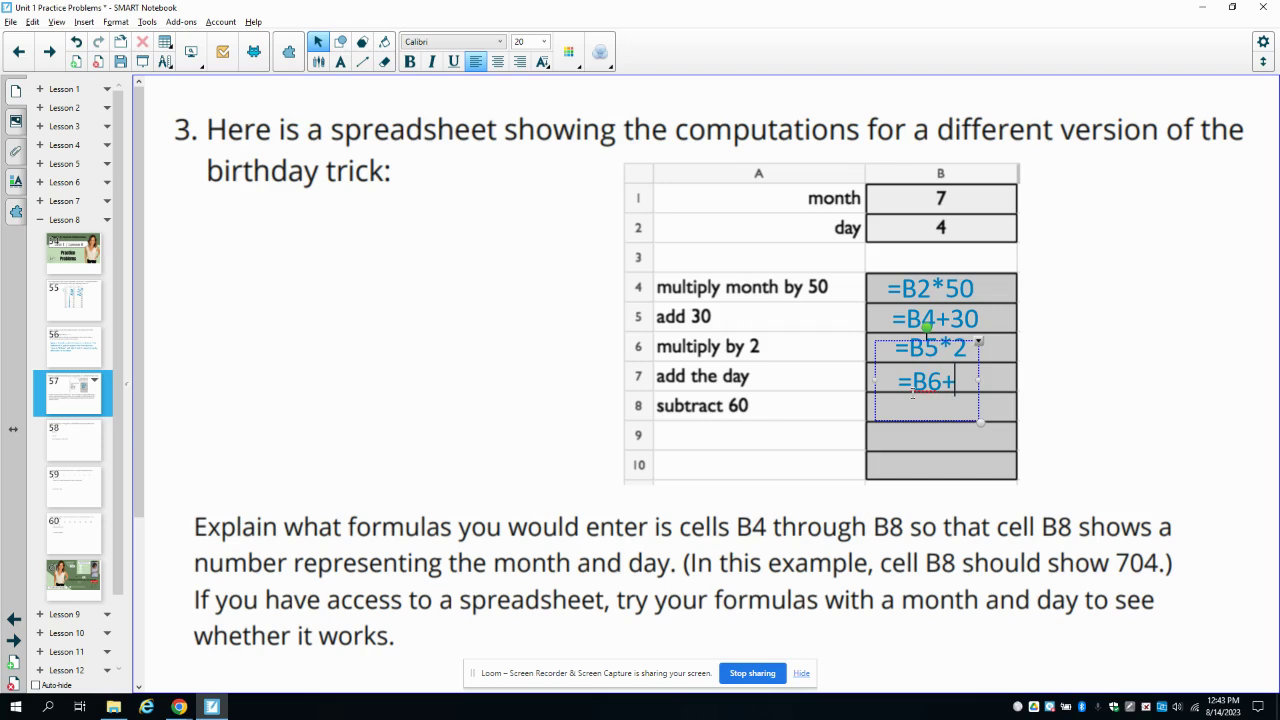
type("B2")
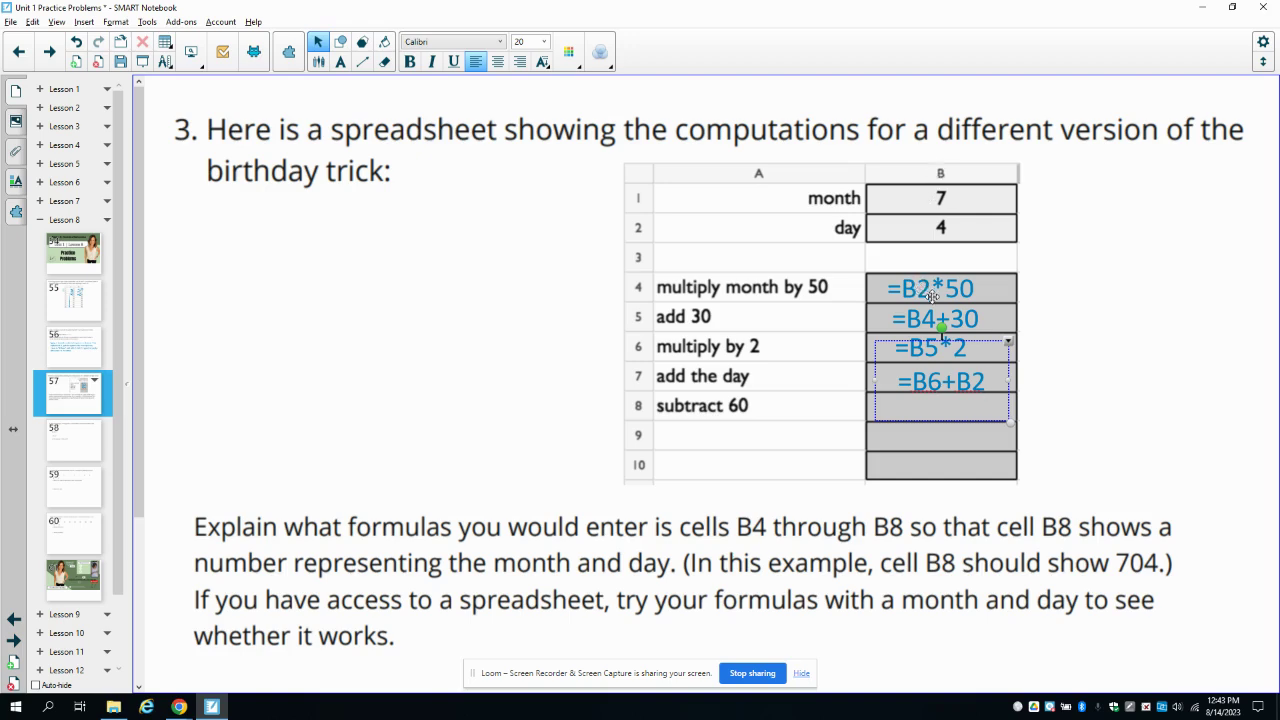
left_click(925, 290)
Correct cell B4's formula from =B2*50 to =B1*50
double_click(927, 290)
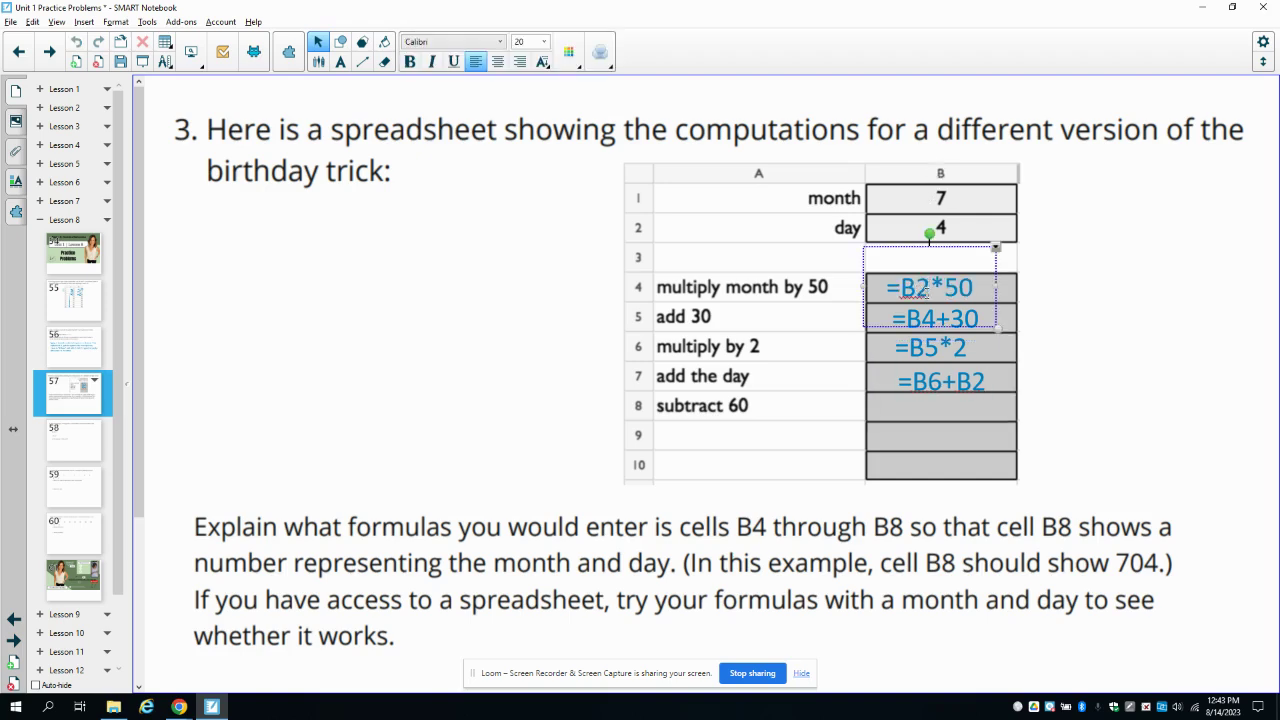
key("BackSpace")
type("1")
left_click(965, 385)
double_click(965, 385)
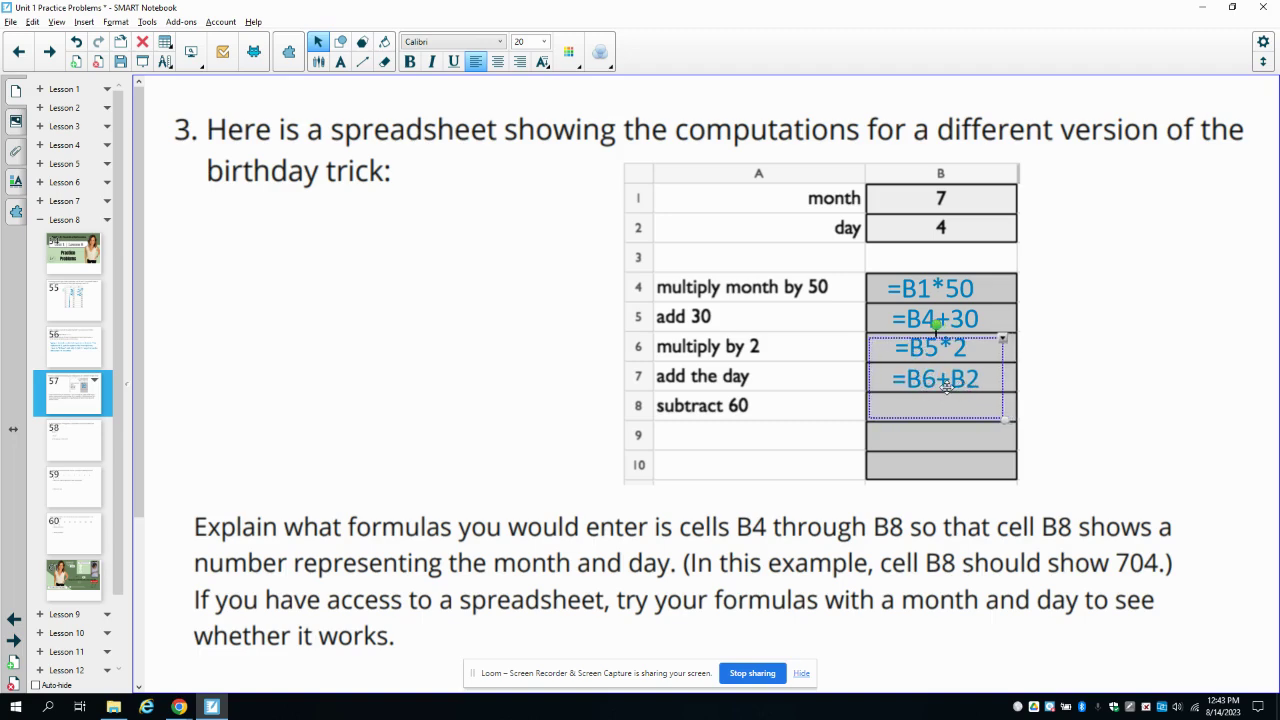
Copy the B7 formula into cell B8 and change it to =B7-60
left_click_drag(947, 386, 911, 407)
left_click(904, 408)
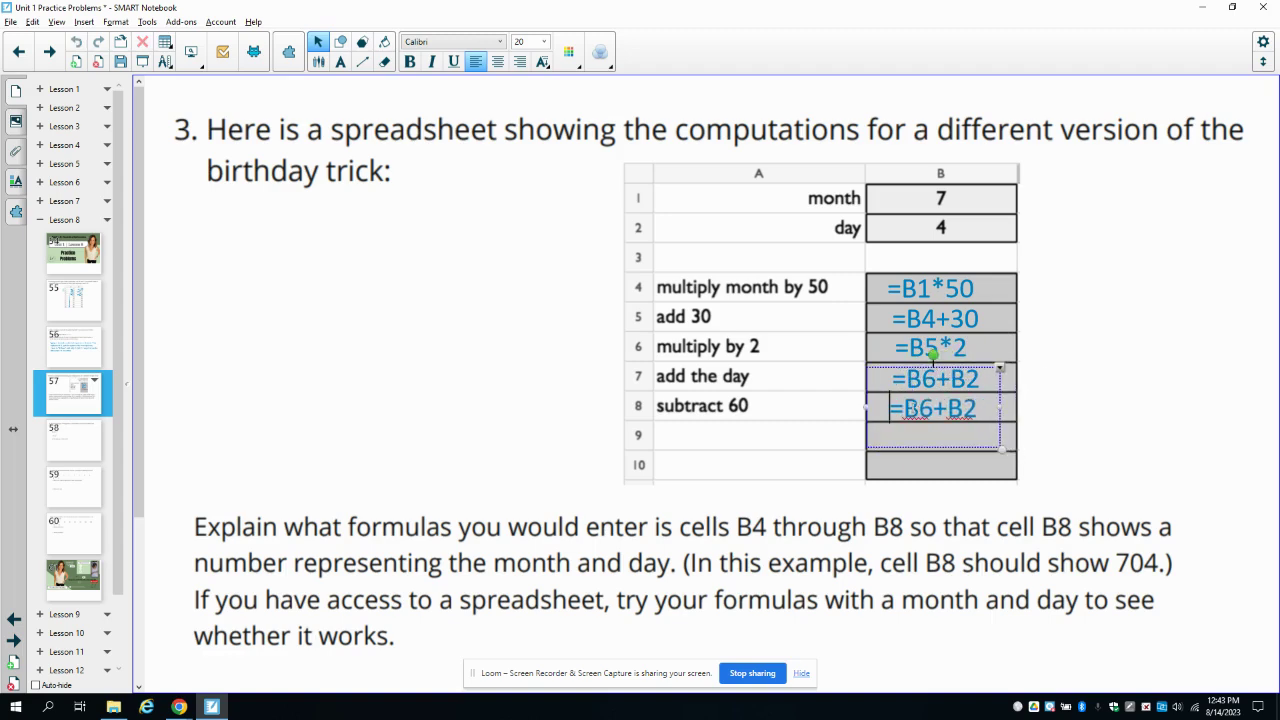
key("Right")
key("Right")
key("shift+Right")
key("Right")
key("End")
key("BackSpace")
key("BackSpace")
key("BackSpace")
key("BackSpace")
key("BackSpace")
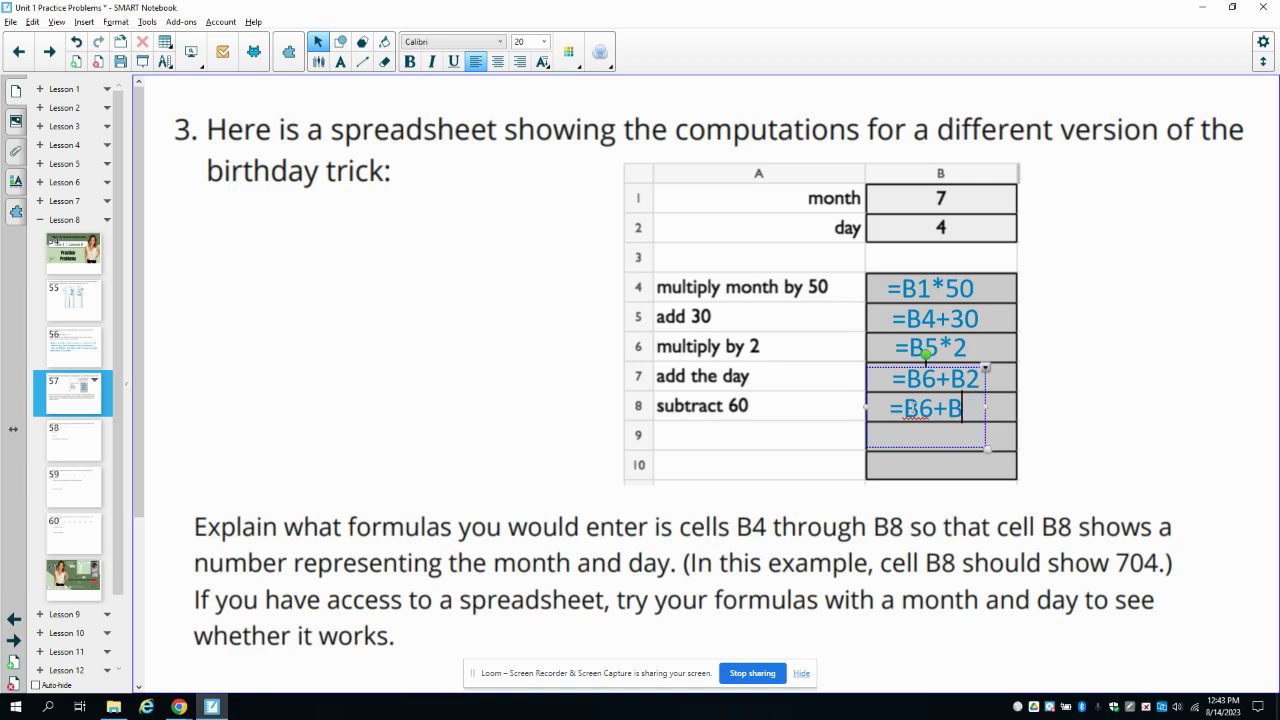
type("B7")
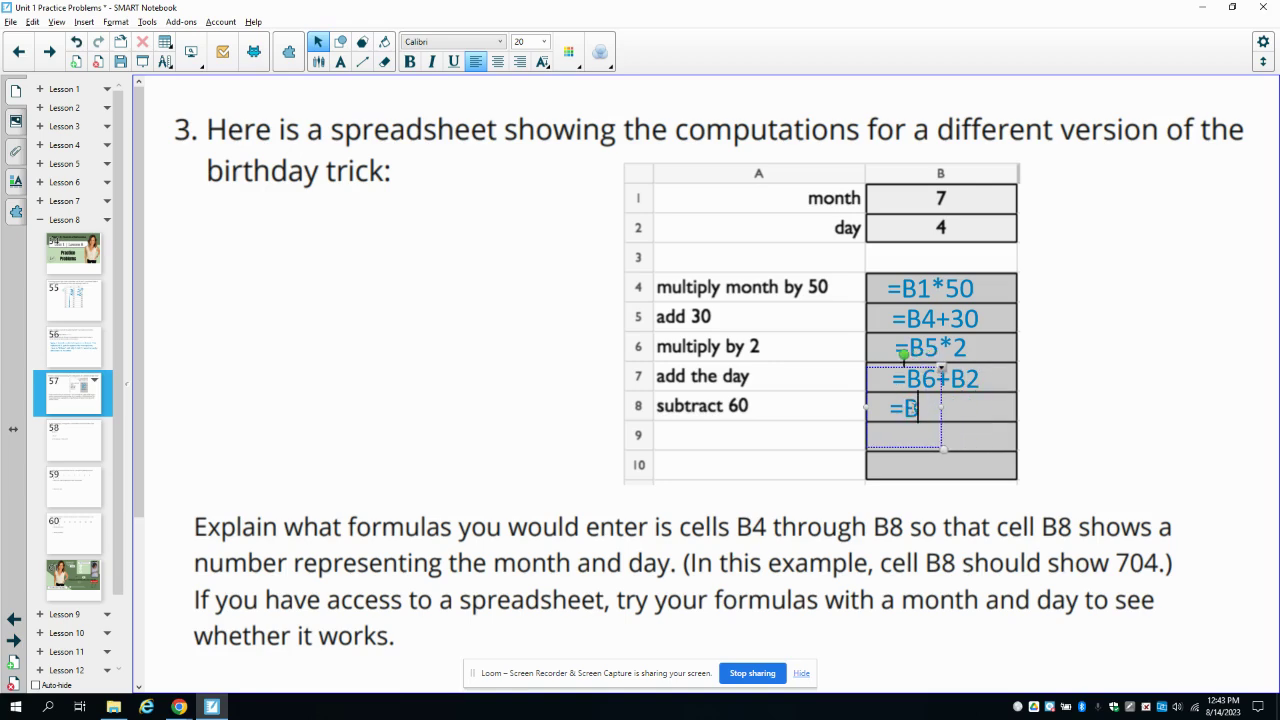
type("-60")
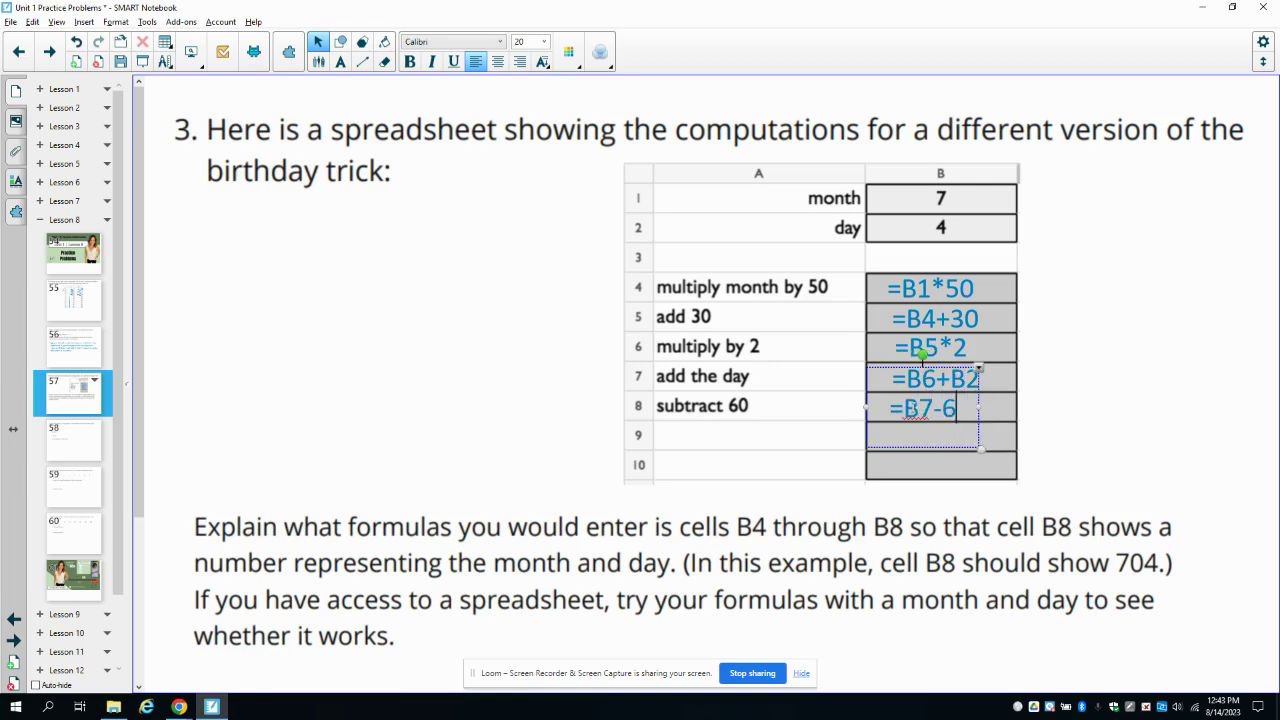
left_click(1054, 417)
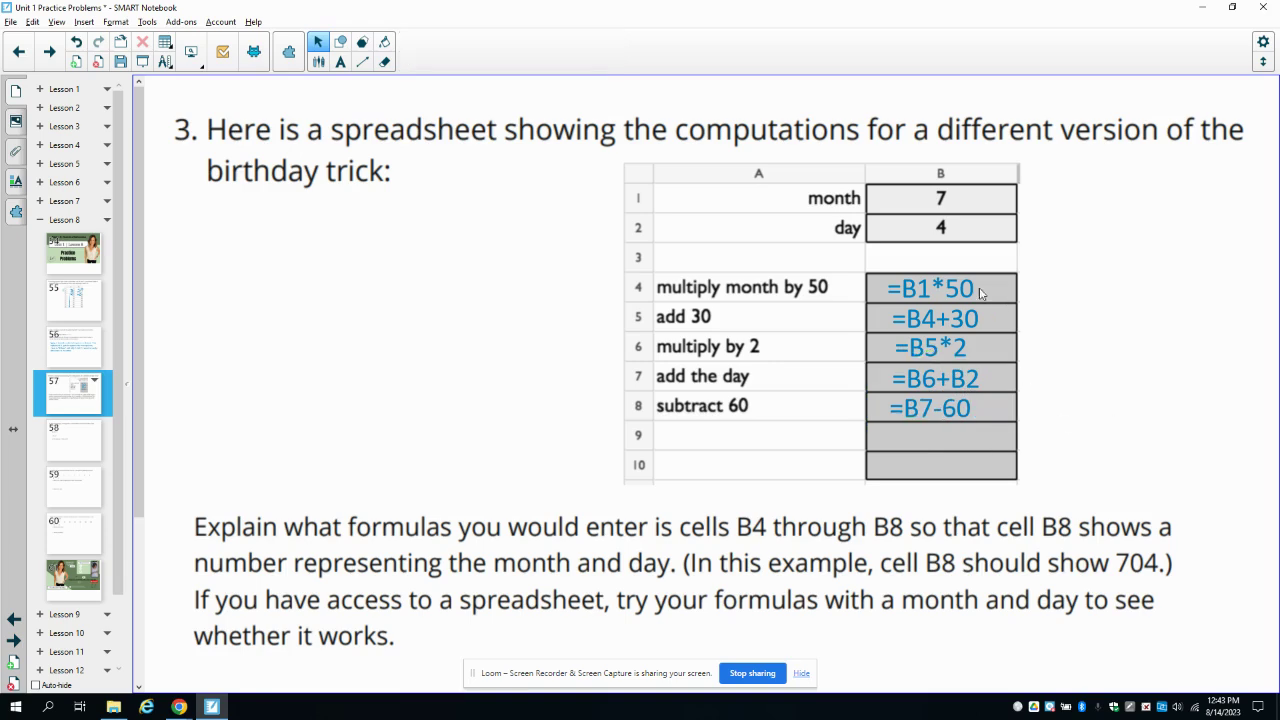
Re-check the B1 reference in cell B4's formula
left_click(927, 285)
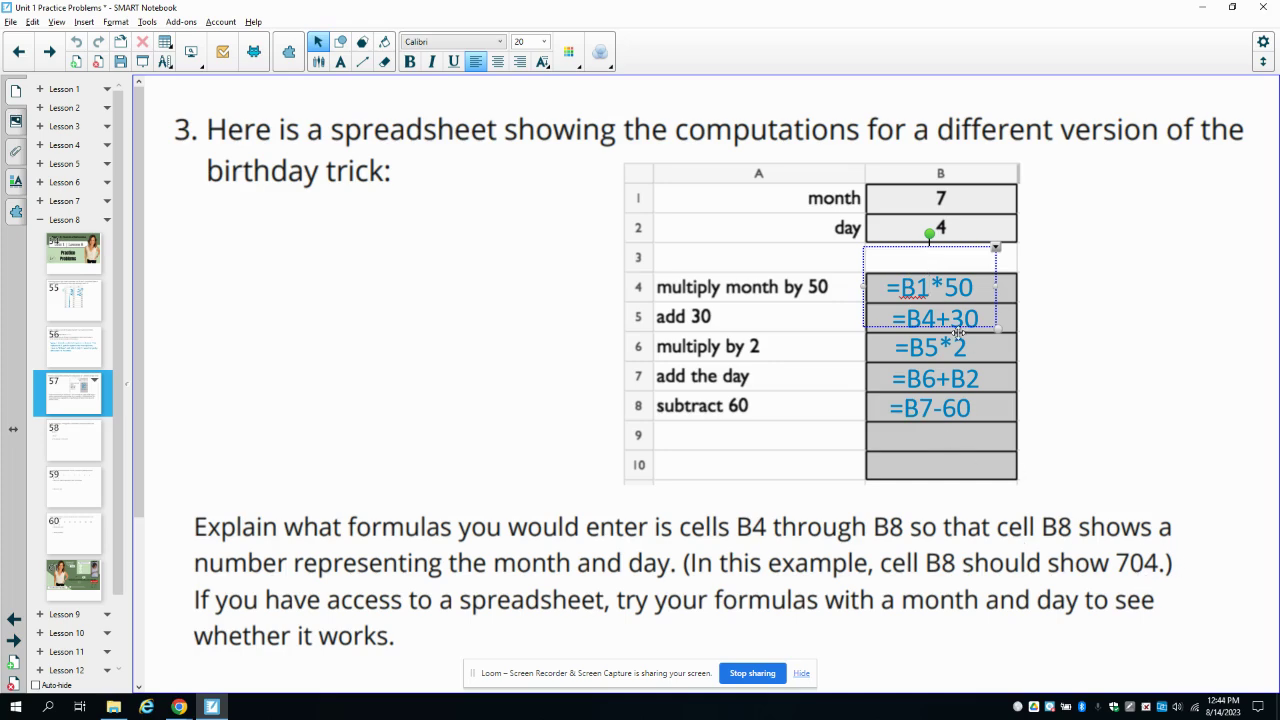
key("shift+Left")
key("shift+Left")
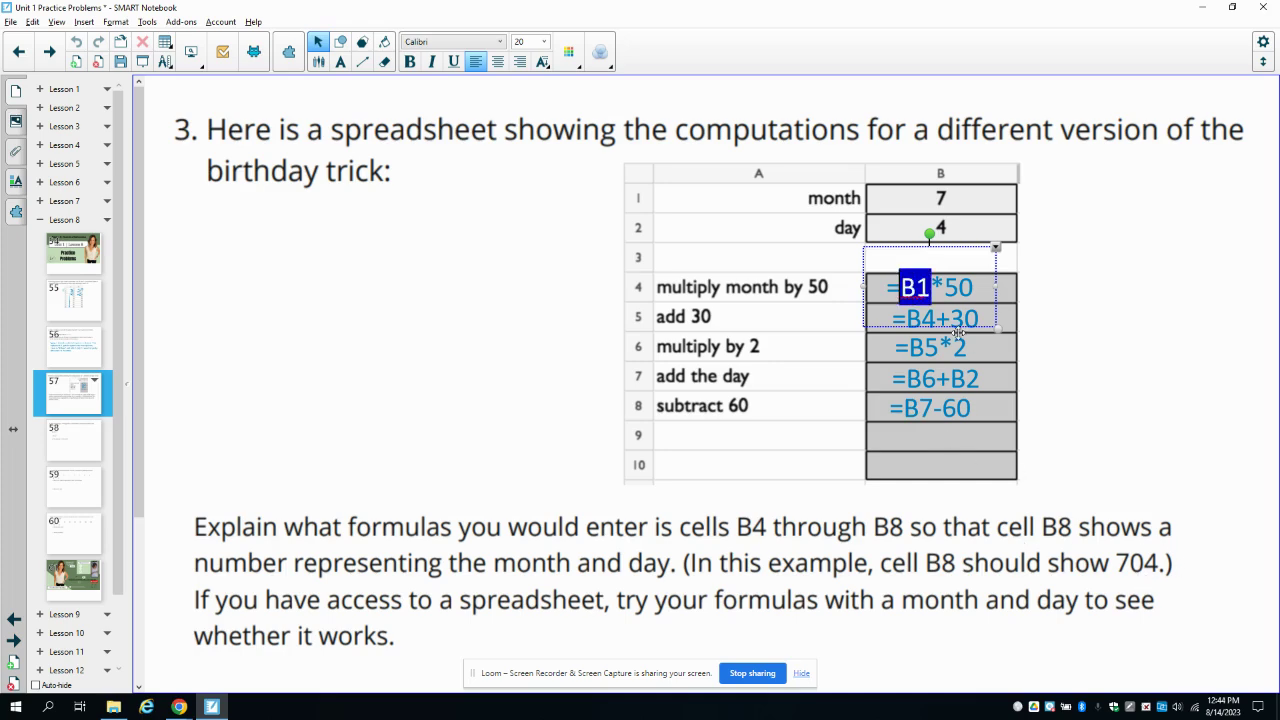
left_click(1185, 363)
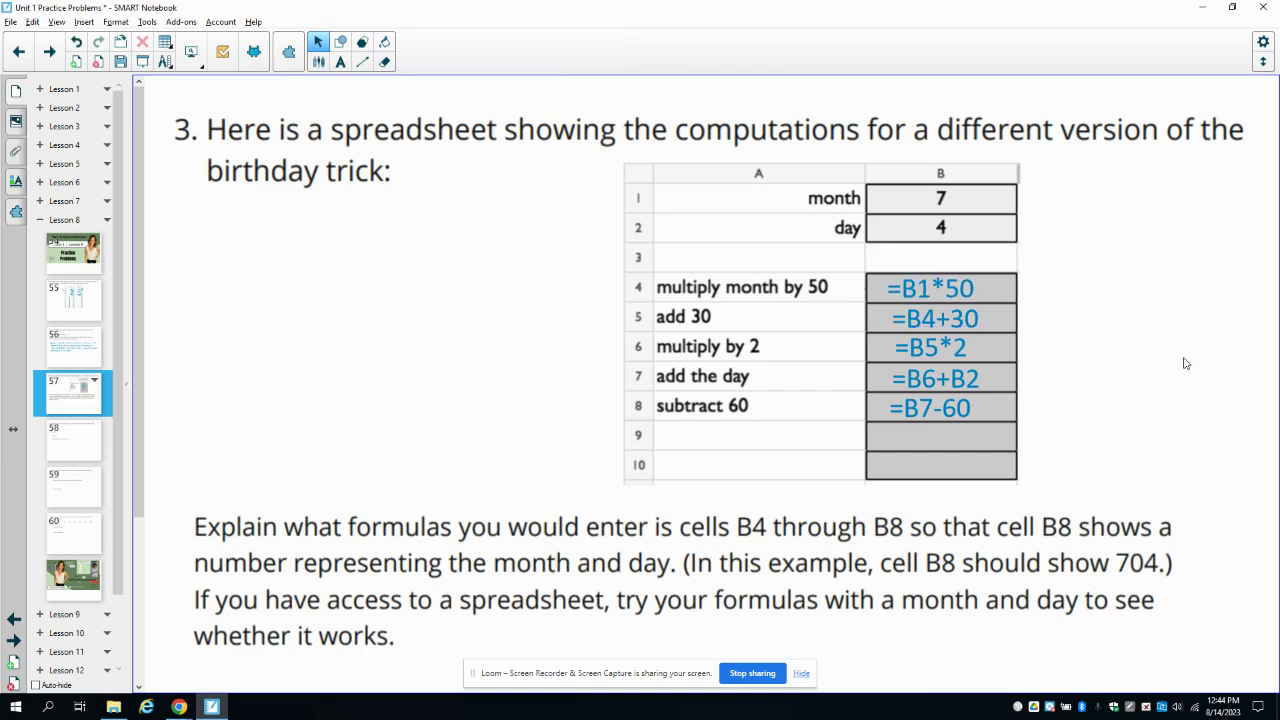
Go to slide 58 and write =2/5*35 beside part a
left_click(73, 443)
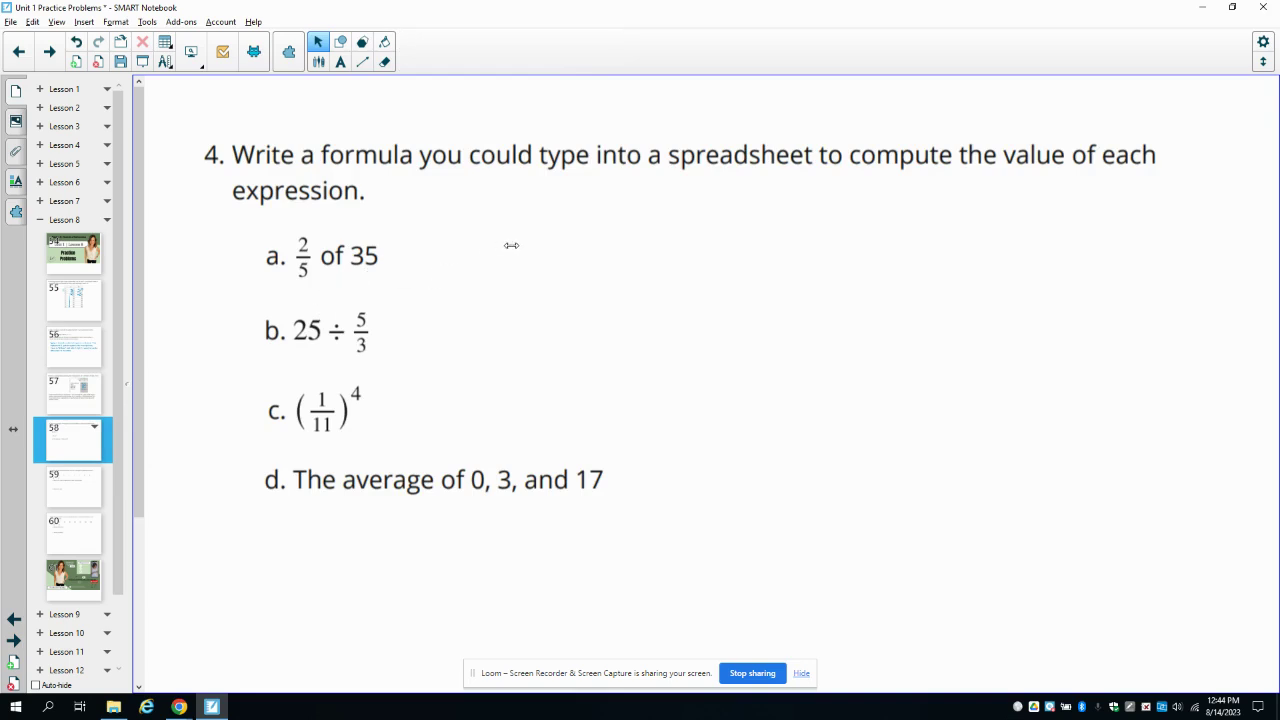
left_click(420, 254)
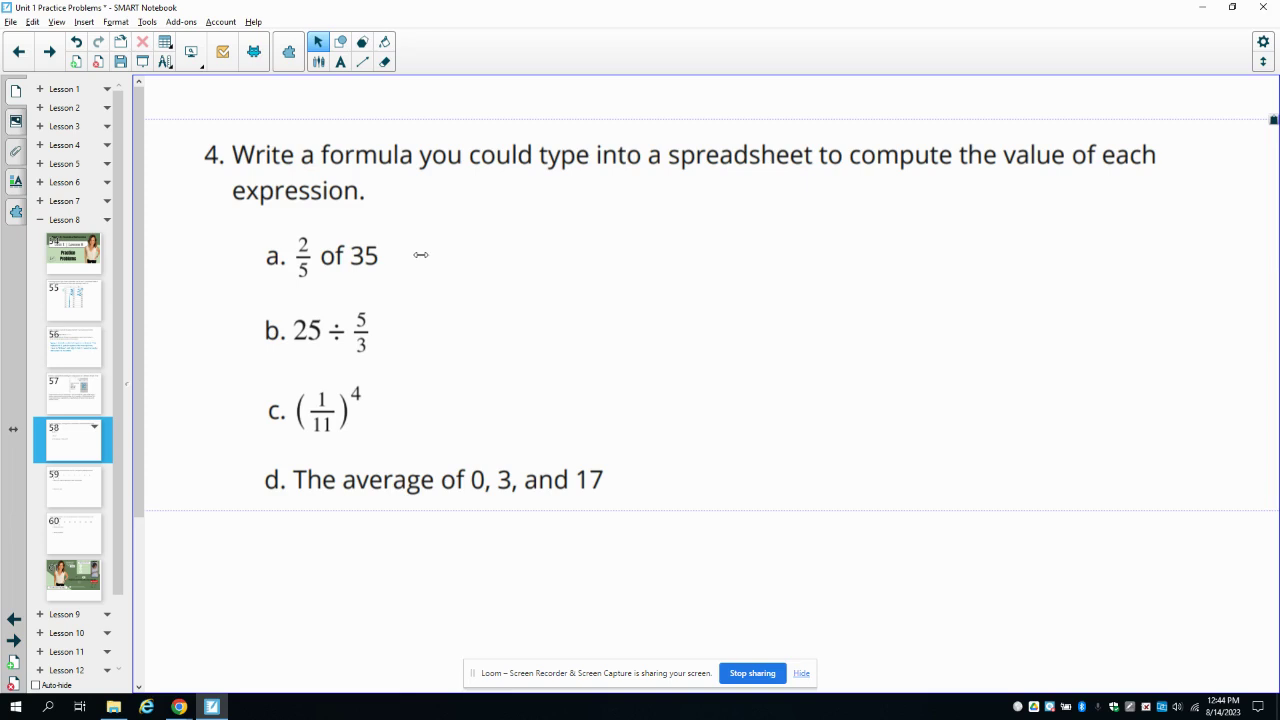
type("=")
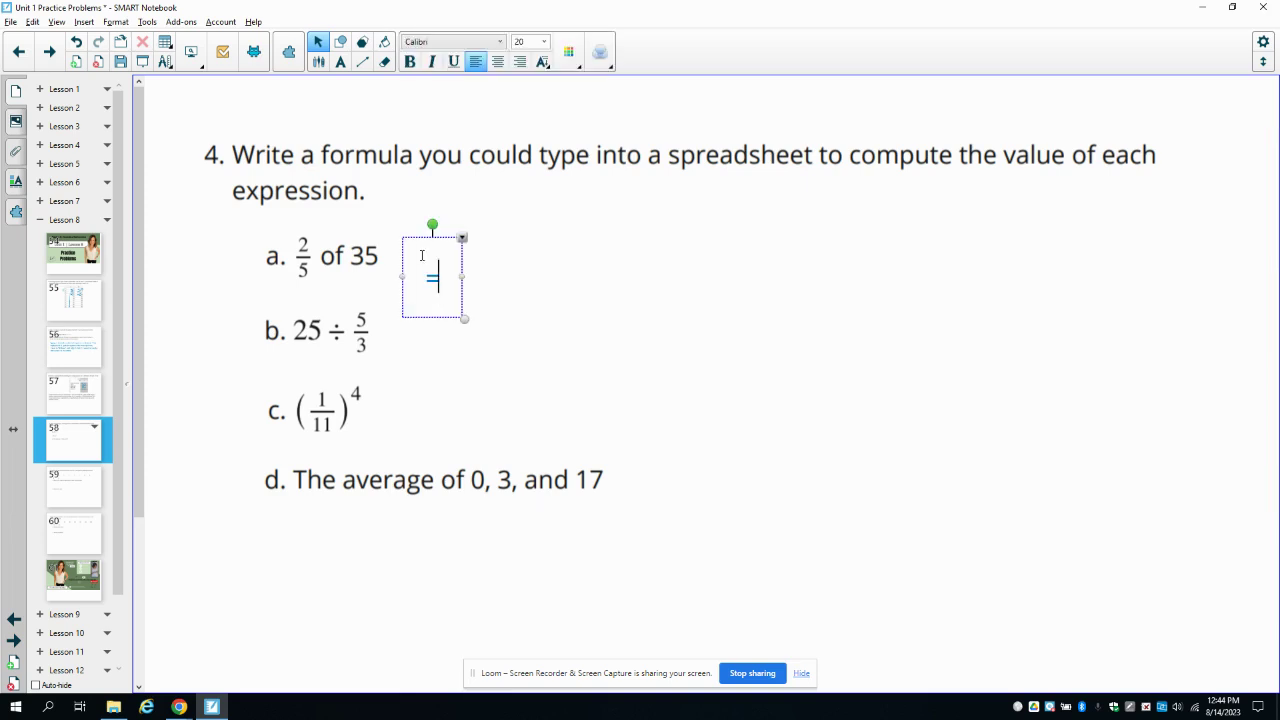
left_click(468, 284)
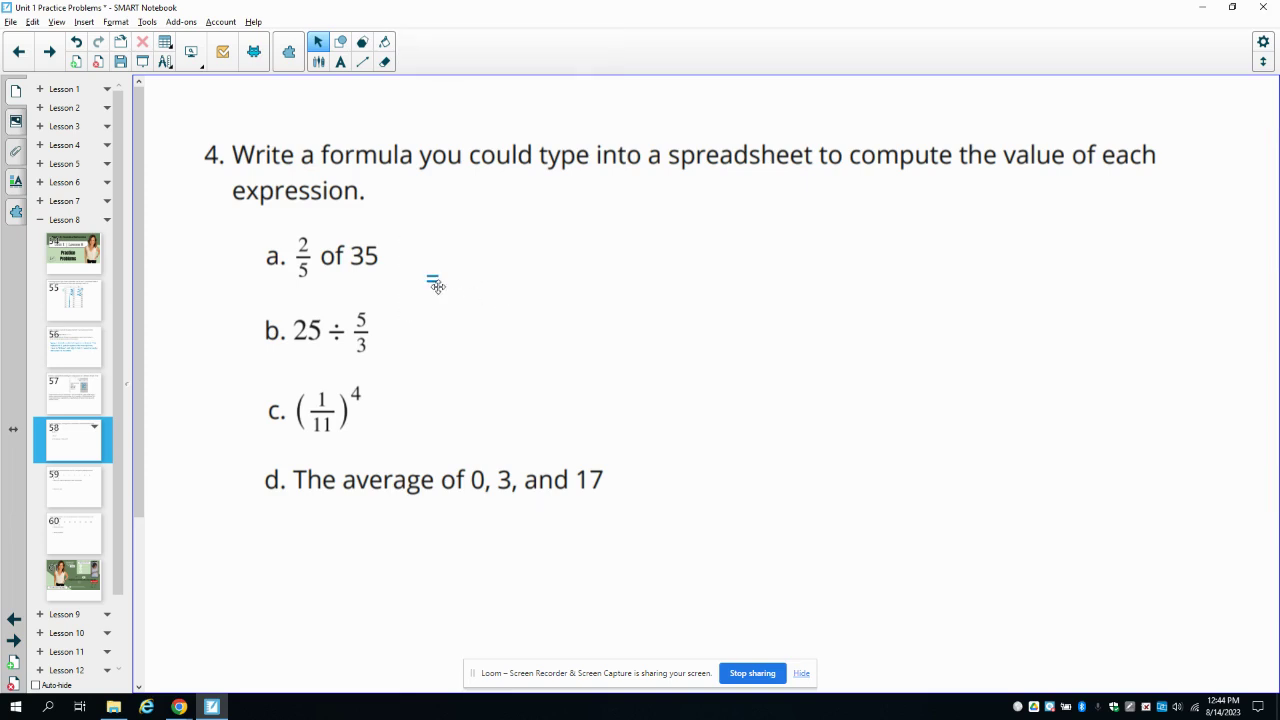
left_click_drag(433, 280, 427, 253)
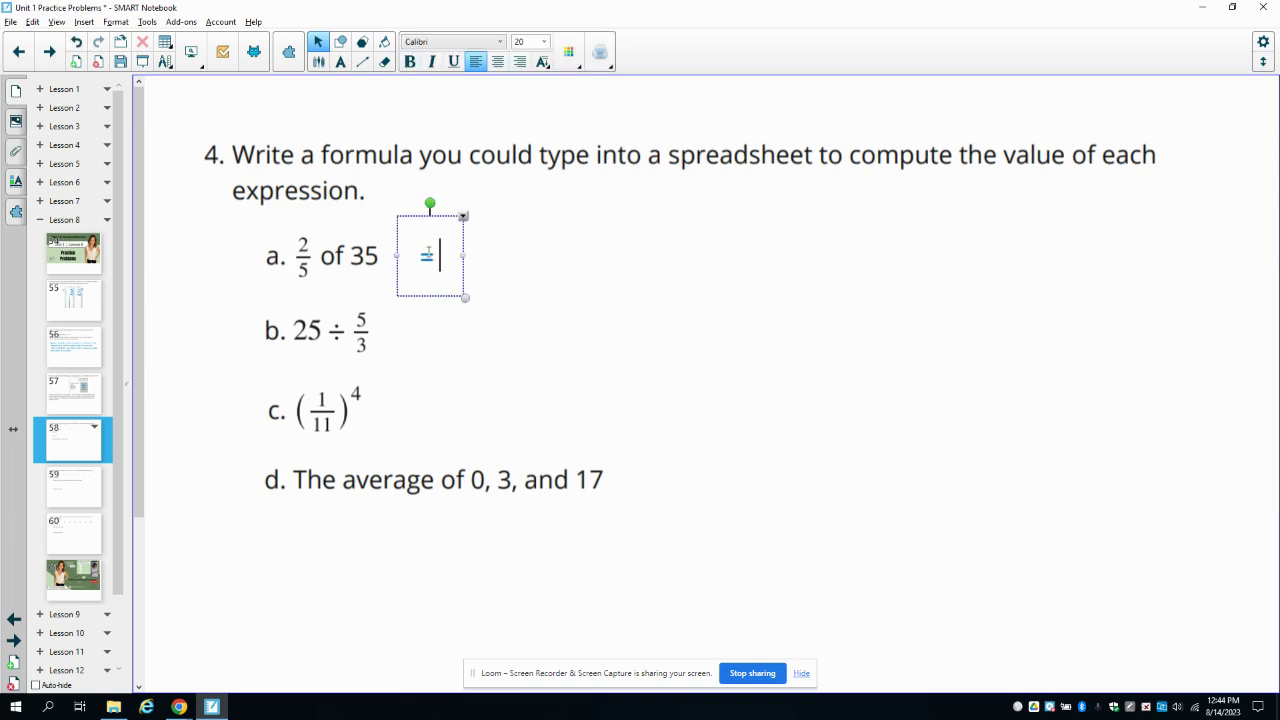
type("2/5")
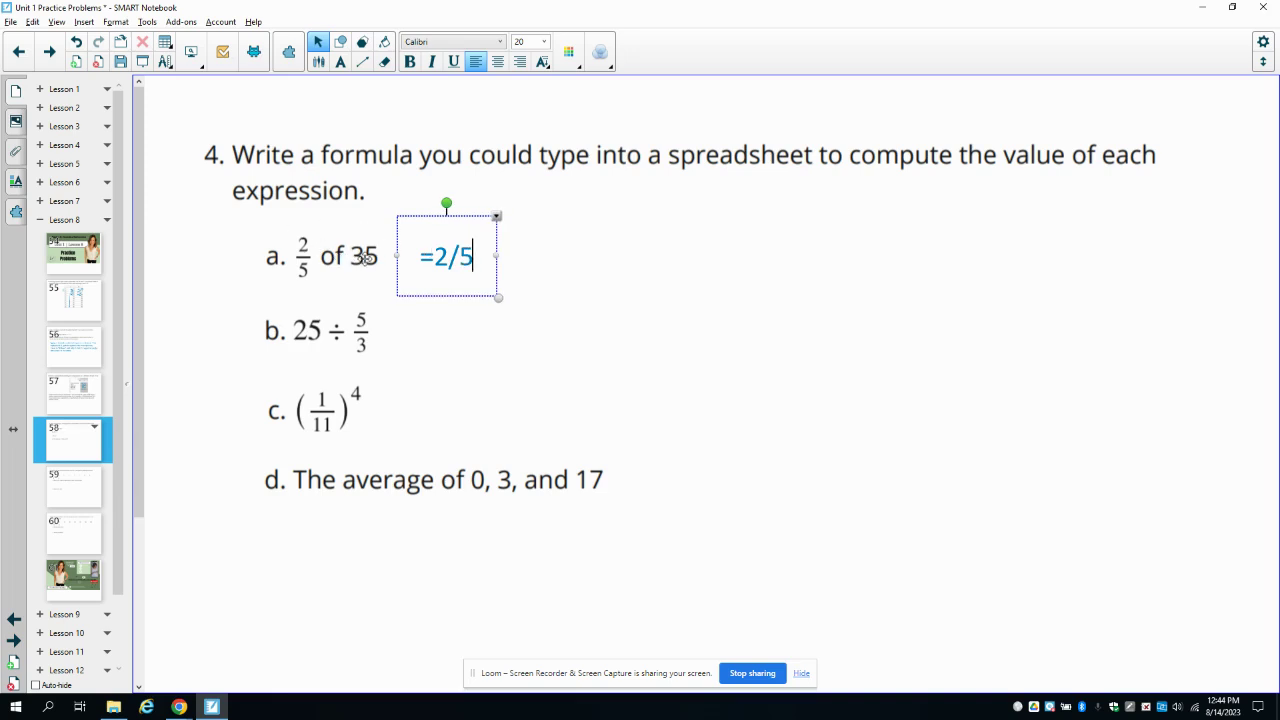
type("*")
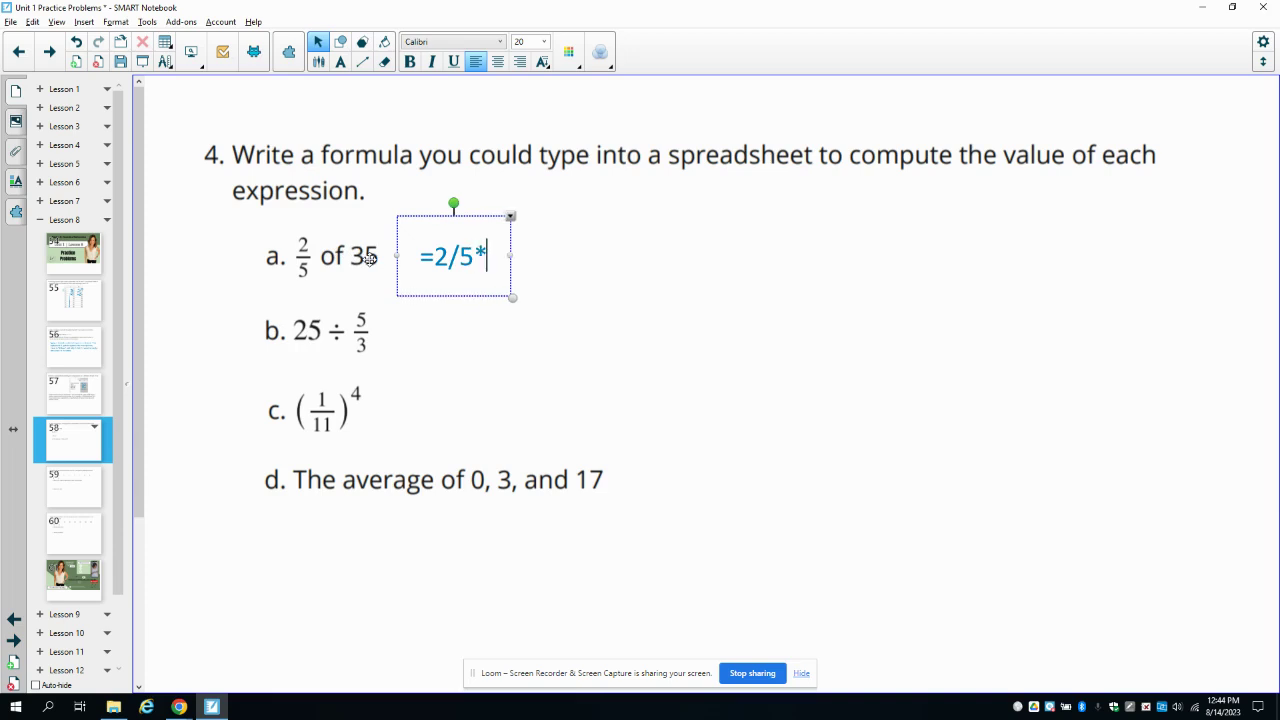
type("35")
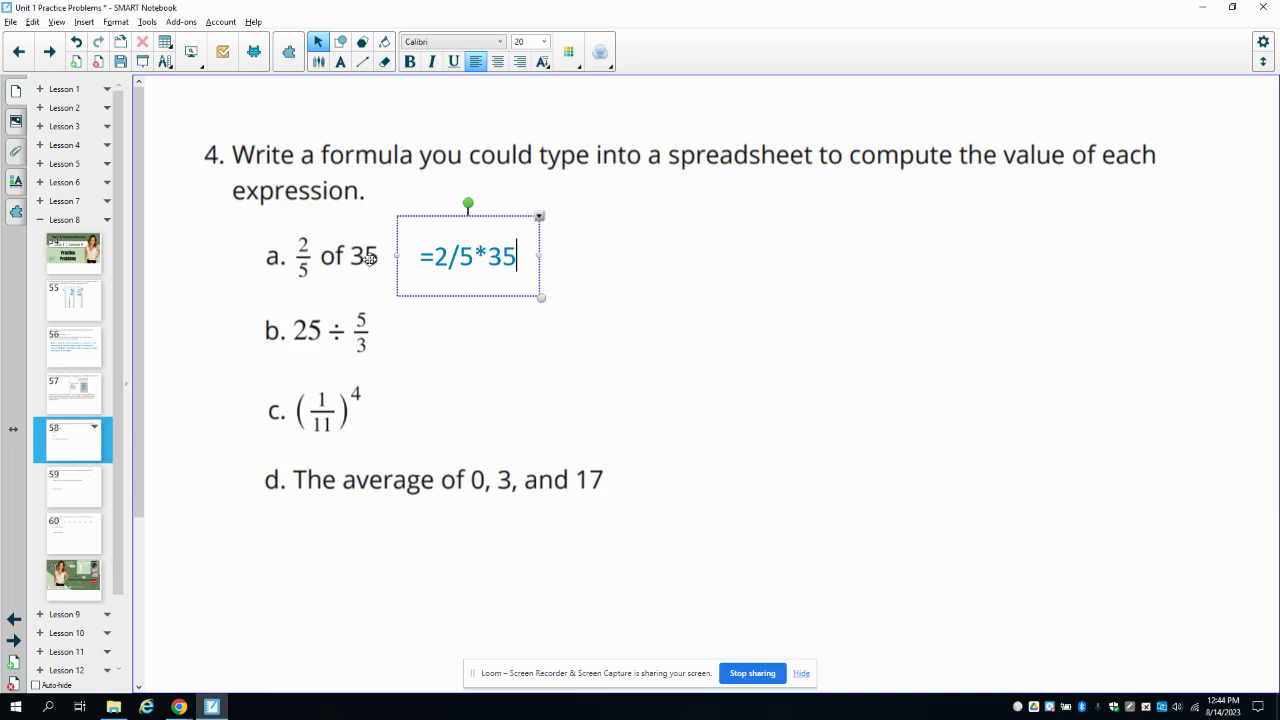
Highlight the 2/5 fraction in part a's formula, then copy the formula beside part b
key("Left")
key("Left")
key("Left")
key("Left")
key("Left")
key("Left")
key("Right")
key("Right")
key("Left")
key("Left")
key("shift+Right")
key("shift+Right")
key("shift+Right")
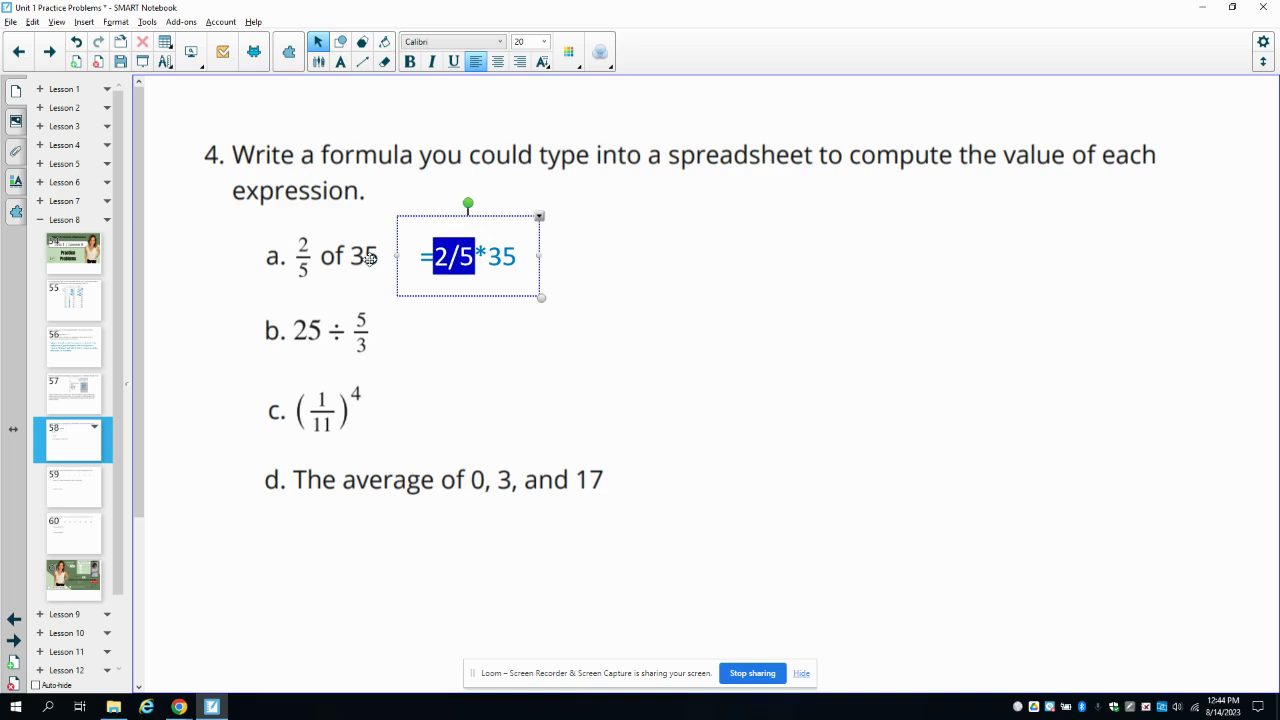
key("Right")
key("Right")
key("Right")
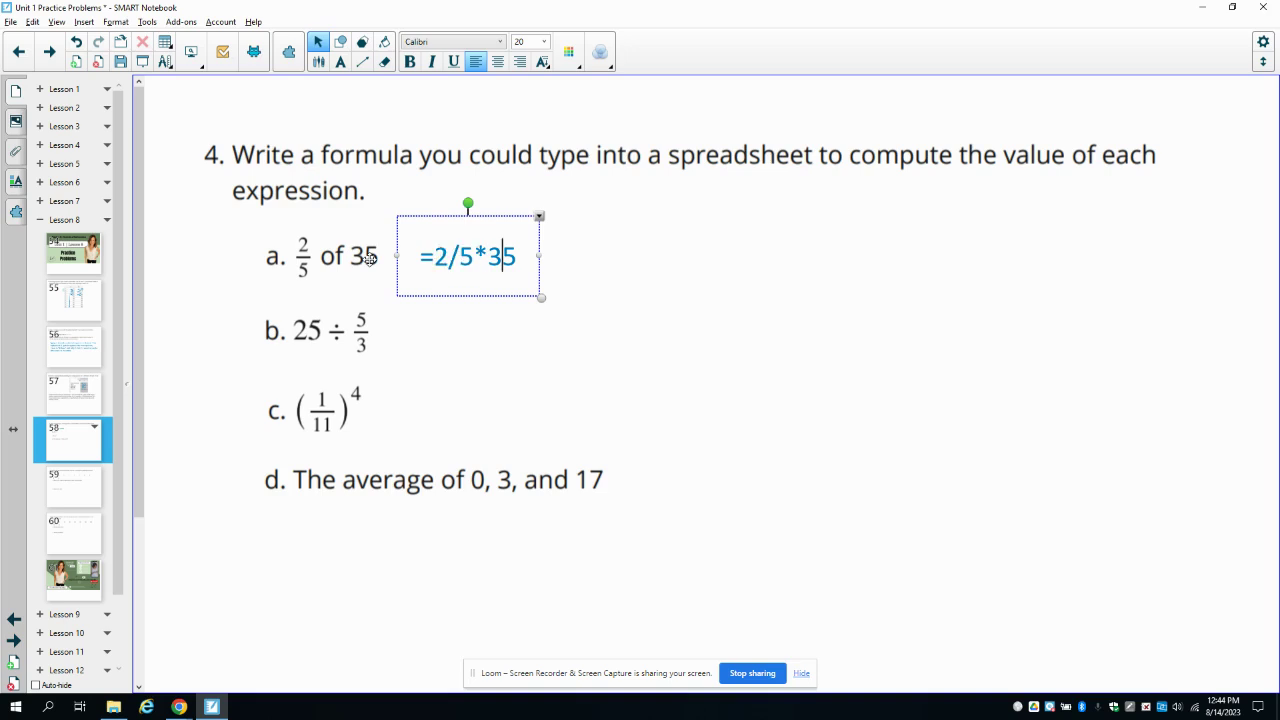
left_click(436, 364)
left_click(466, 260)
left_click_drag(466, 260, 454, 338)
Change the part b copy to =25/(5/3)
left_click(449, 336)
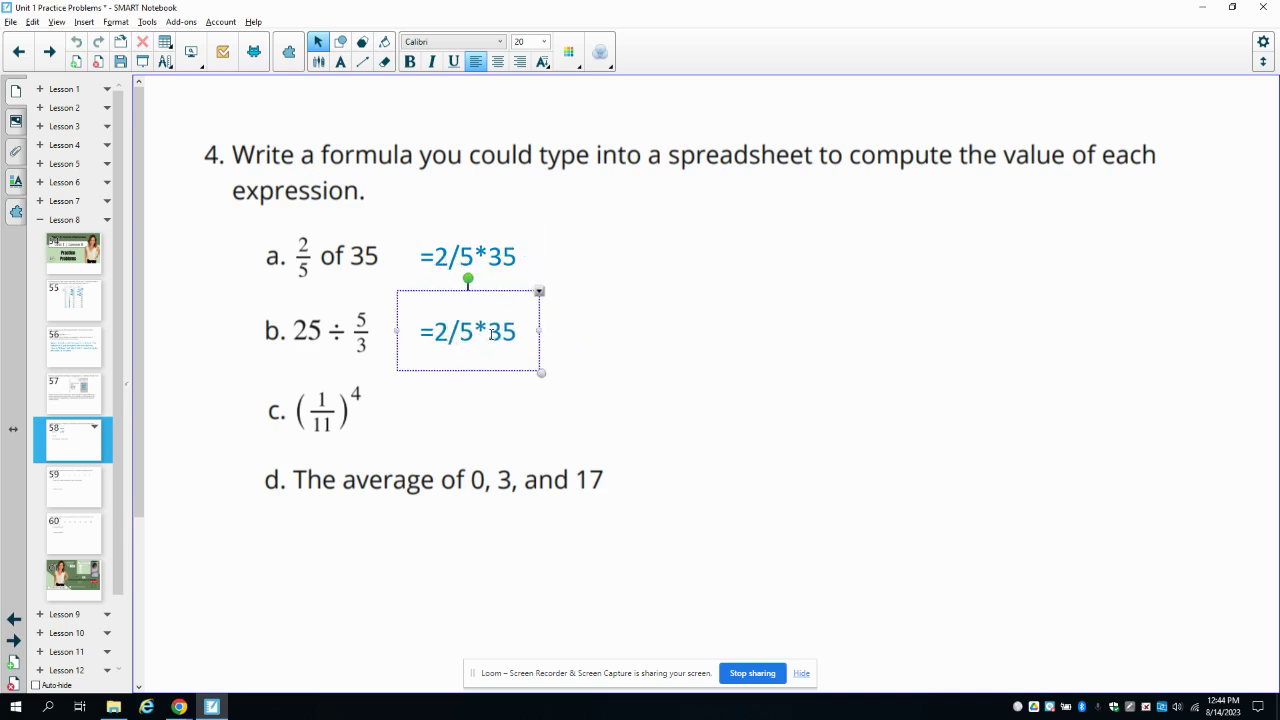
key("Right")
key("Right")
key("Right")
key("Right")
key("Right")
key("BackSpace")
key("BackSpace")
key("BackSpace")
key("BackSpace")
key("BackSpace")
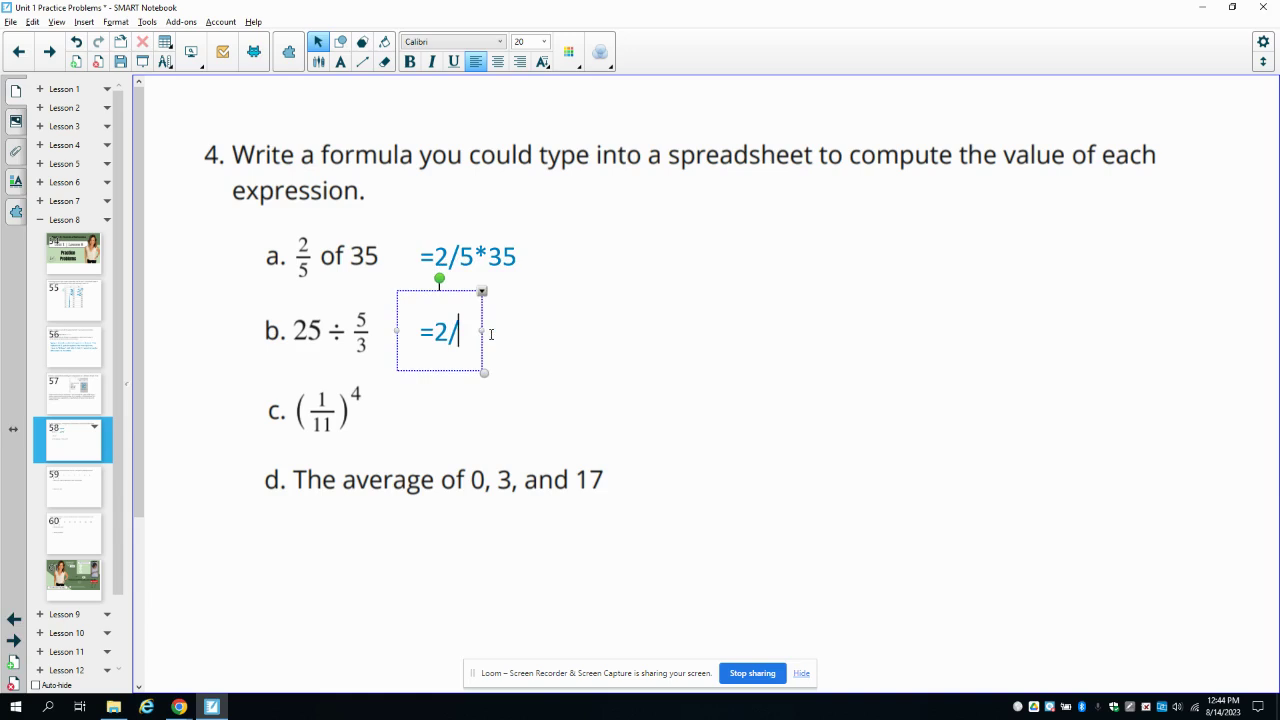
type("5/(5/2")
key("BackSpace")
type("3)")
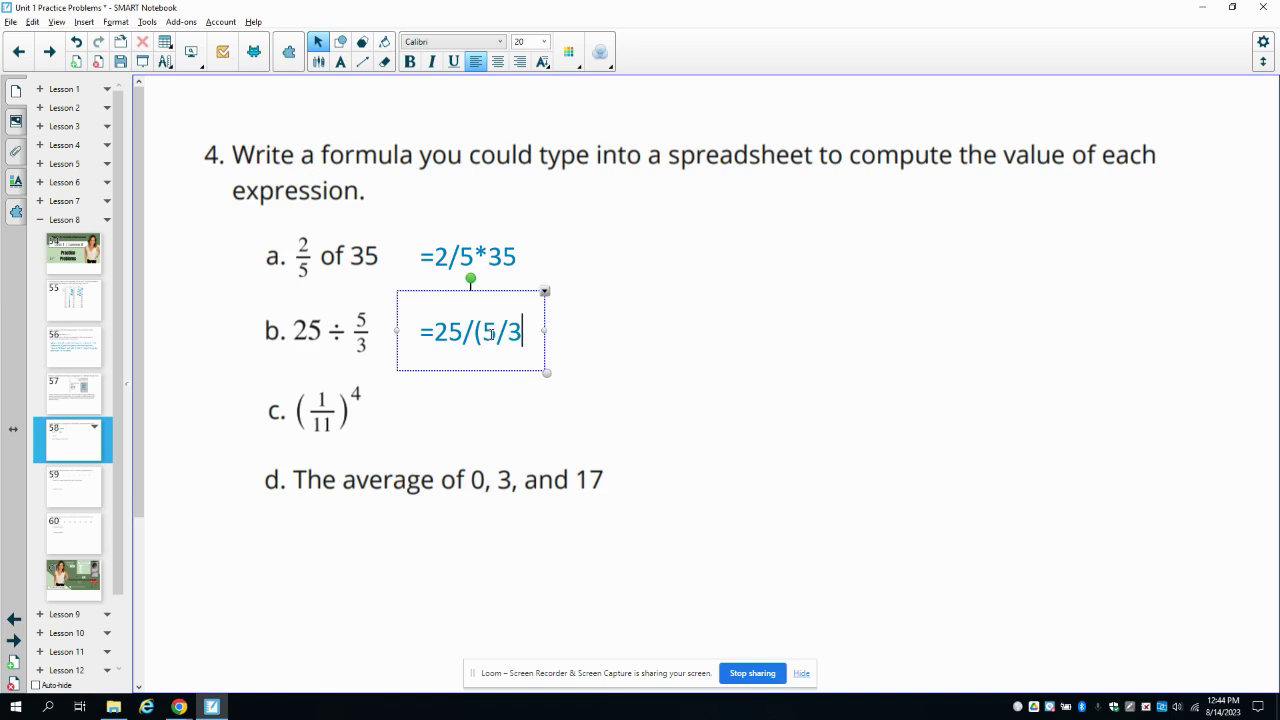
Step through part b's formula, highlighting 5/3 and then 25/(5 to explain it
key("Left")
key("Left")
key("Left")
key("Left")
key("Left")
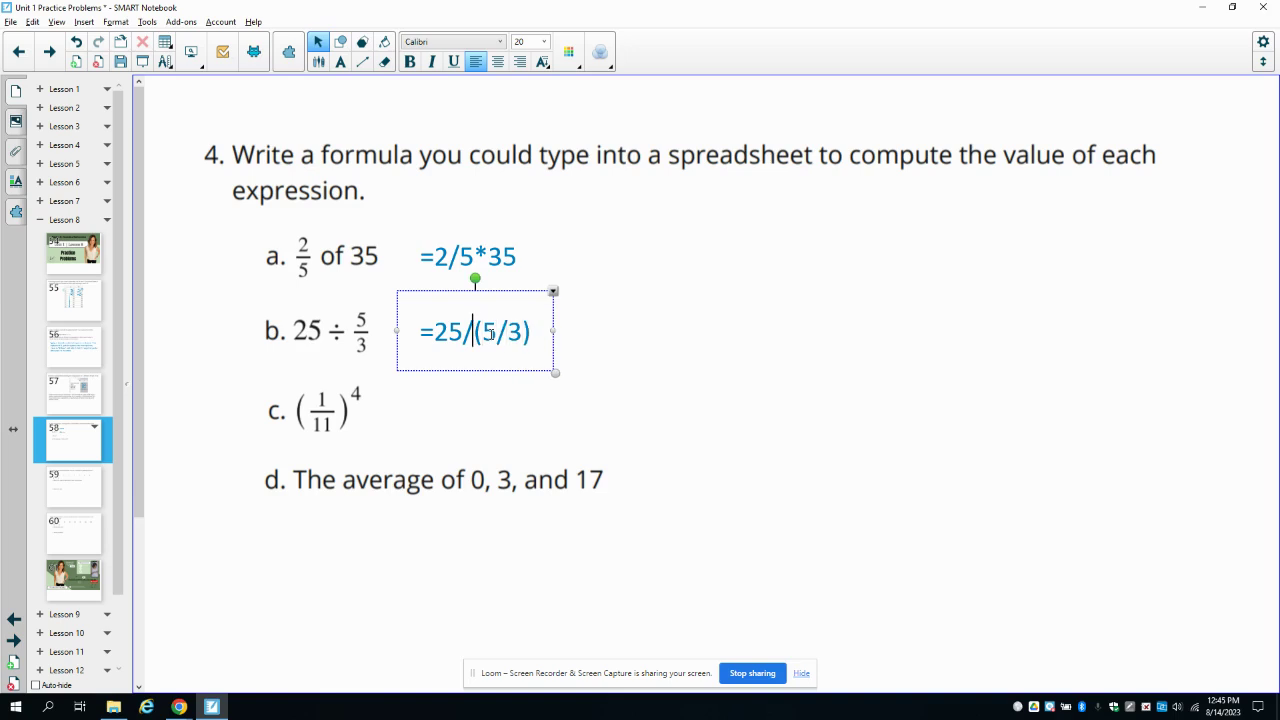
key("Right")
key("Right")
key("shift+Right")
key("shift+Right")
key("shift+Right")
key("Right")
key("Left")
key("Left")
key("Left")
key("Right")
key("shift+Left")
key("shift+Left")
key("shift+Left")
key("shift+Left")
key("shift+Left")
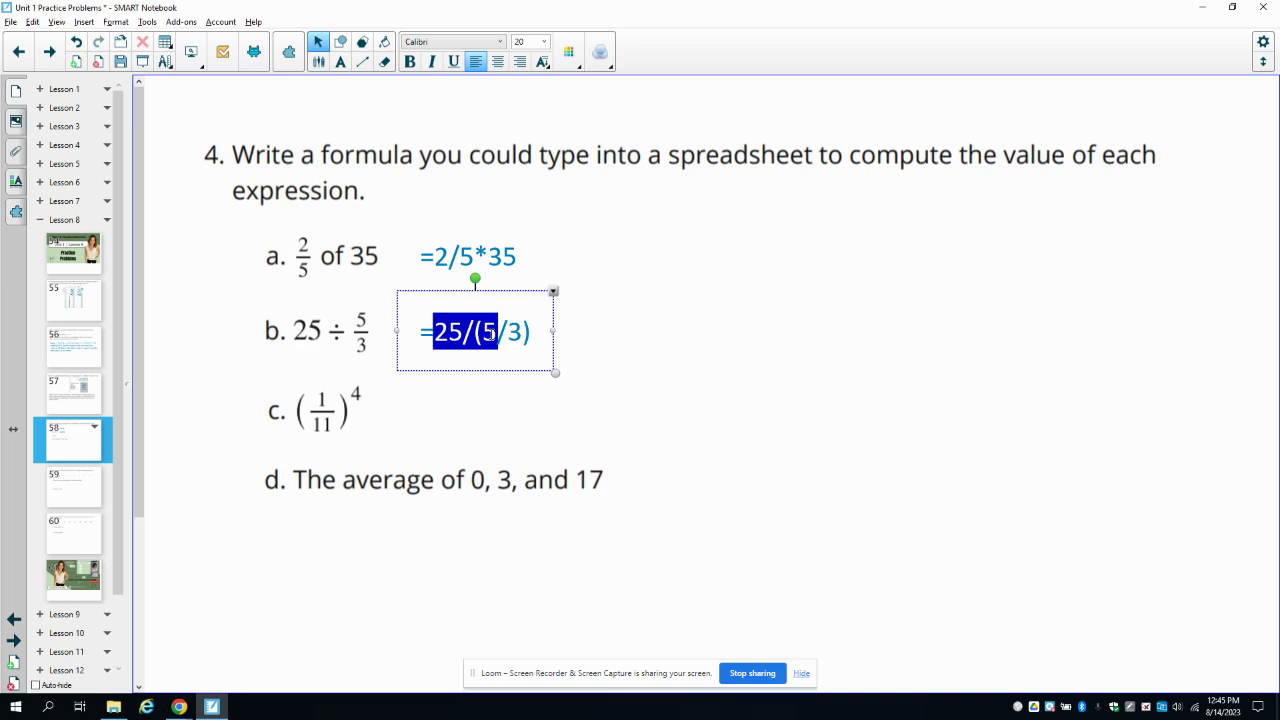
key("Left")
key("Right")
key("Right")
key("Right")
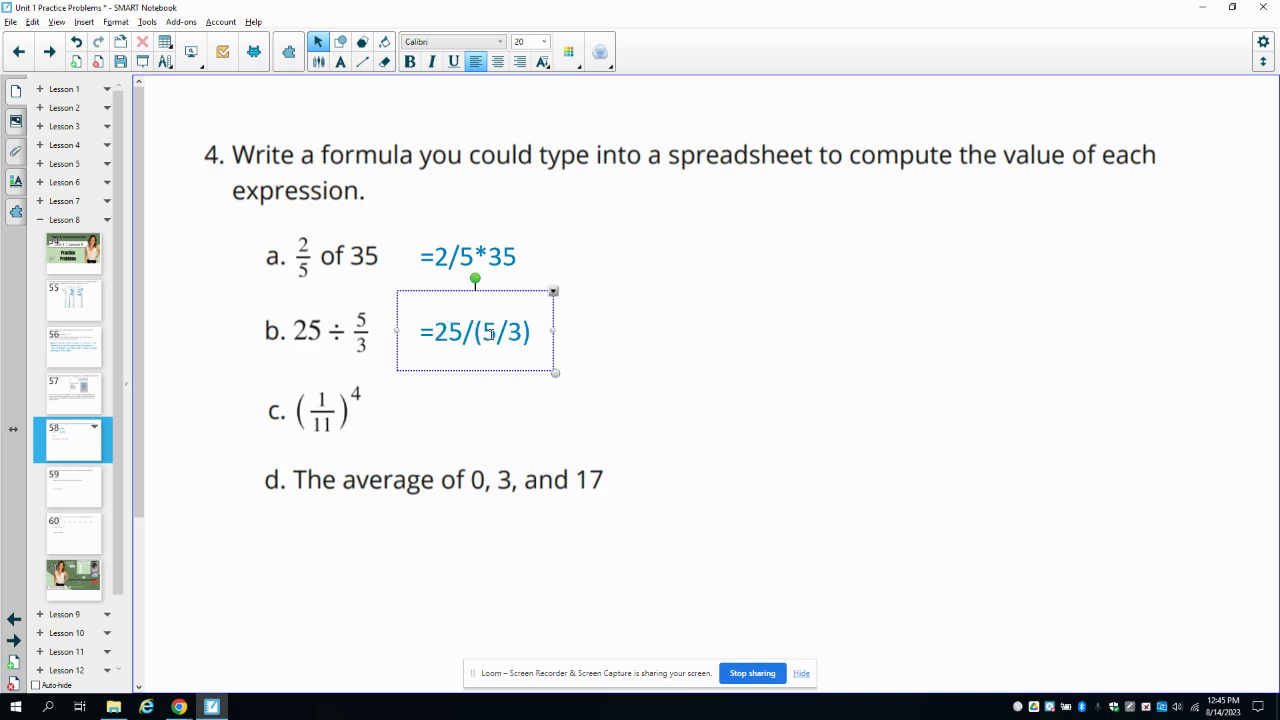
key("Right")
Copy the part b formula beside part c and change it to =(1/11)^4
left_click(509, 420)
left_click(474, 330)
left_click_drag(476, 334, 465, 419)
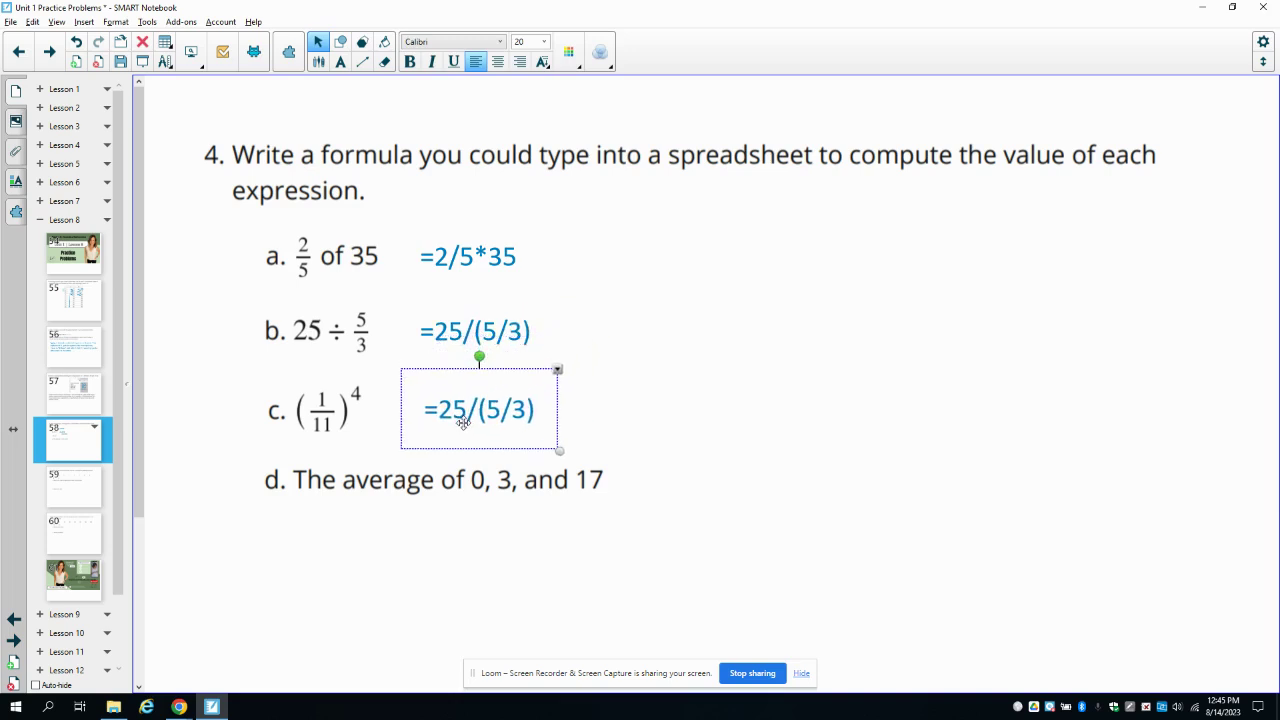
key("Right")
key("Right")
key("Right")
key("Right")
key("Right")
key("Right")
key("BackSpace")
key("BackSpace")
key("BackSpace")
key("BackSpace")
key("BackSpace")
key("BackSpace")
key("BackSpace")
key("BackSpace")
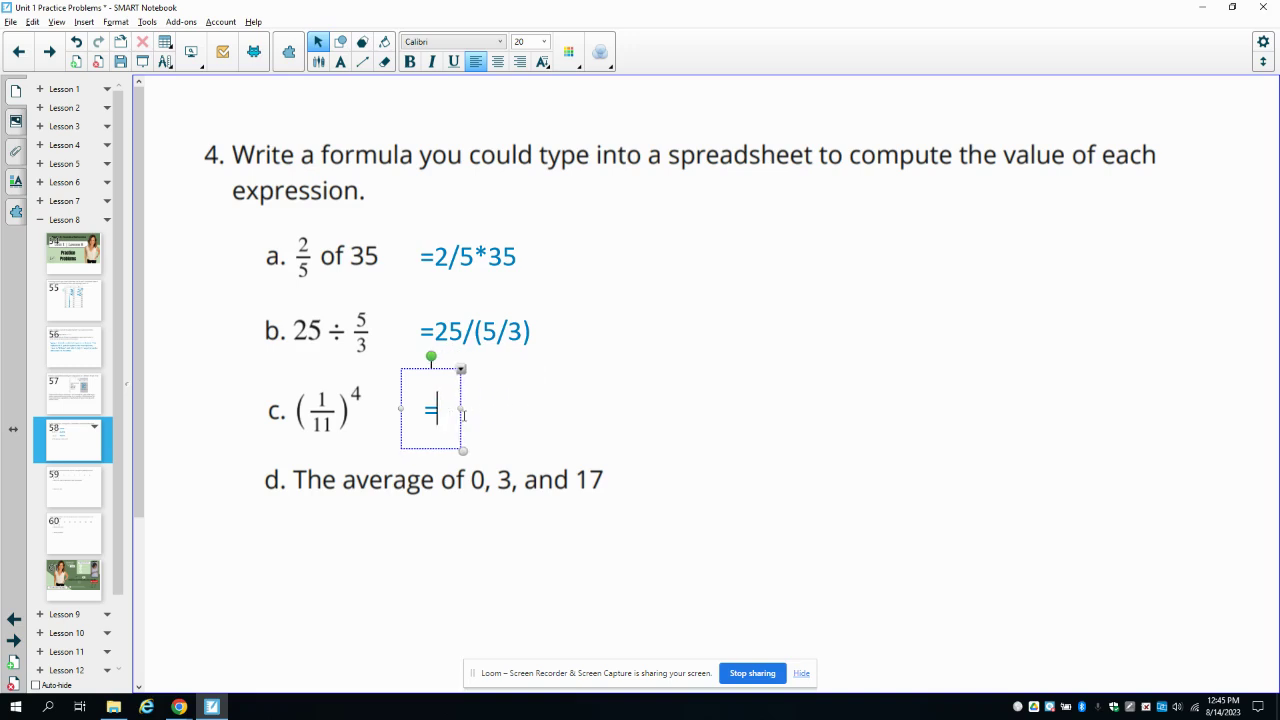
type("(1/11")
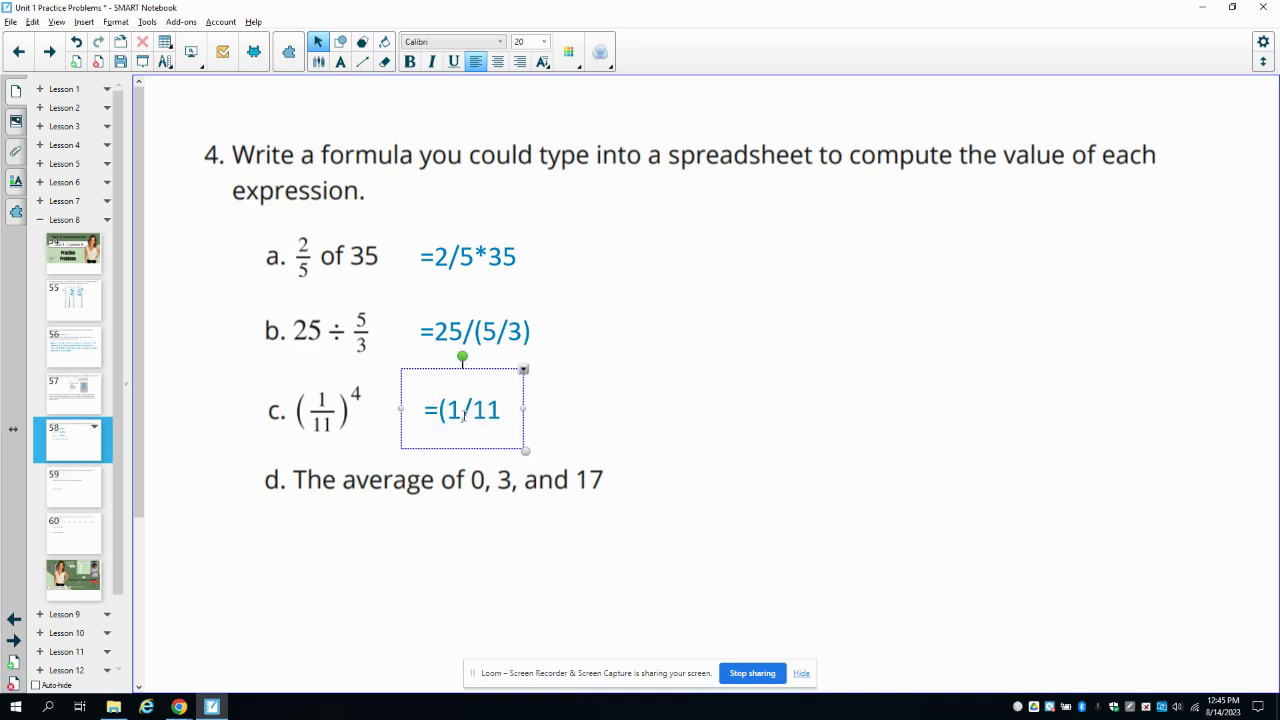
type(")")
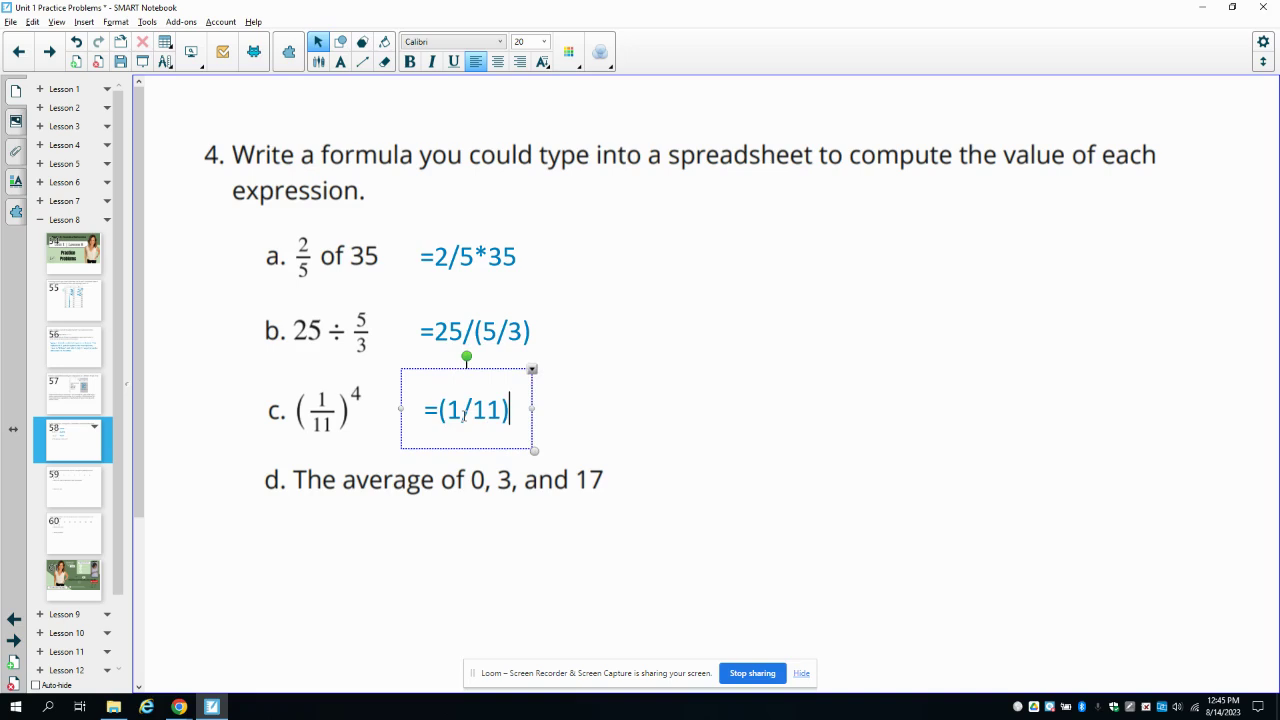
type("^4")
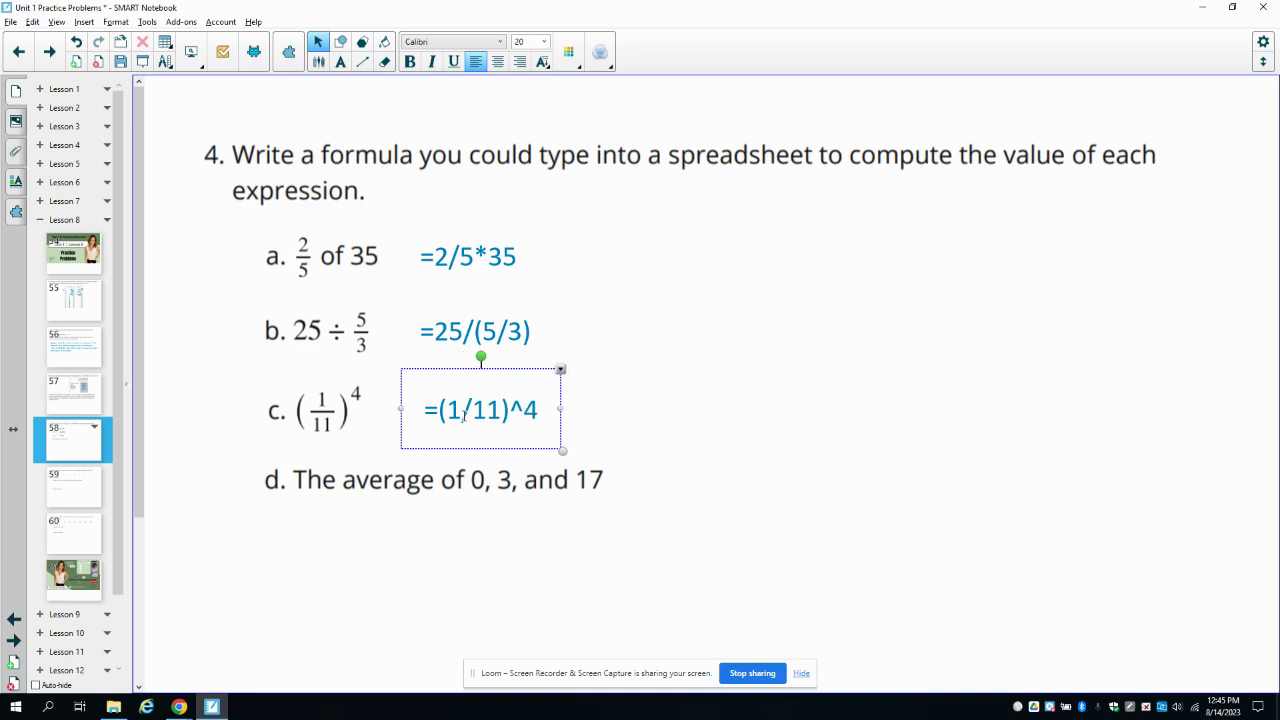
key("Left")
key("shift+Left")
Duplicate the part c formula beside part d and clear its text after the equals sign
left_click(654, 457)
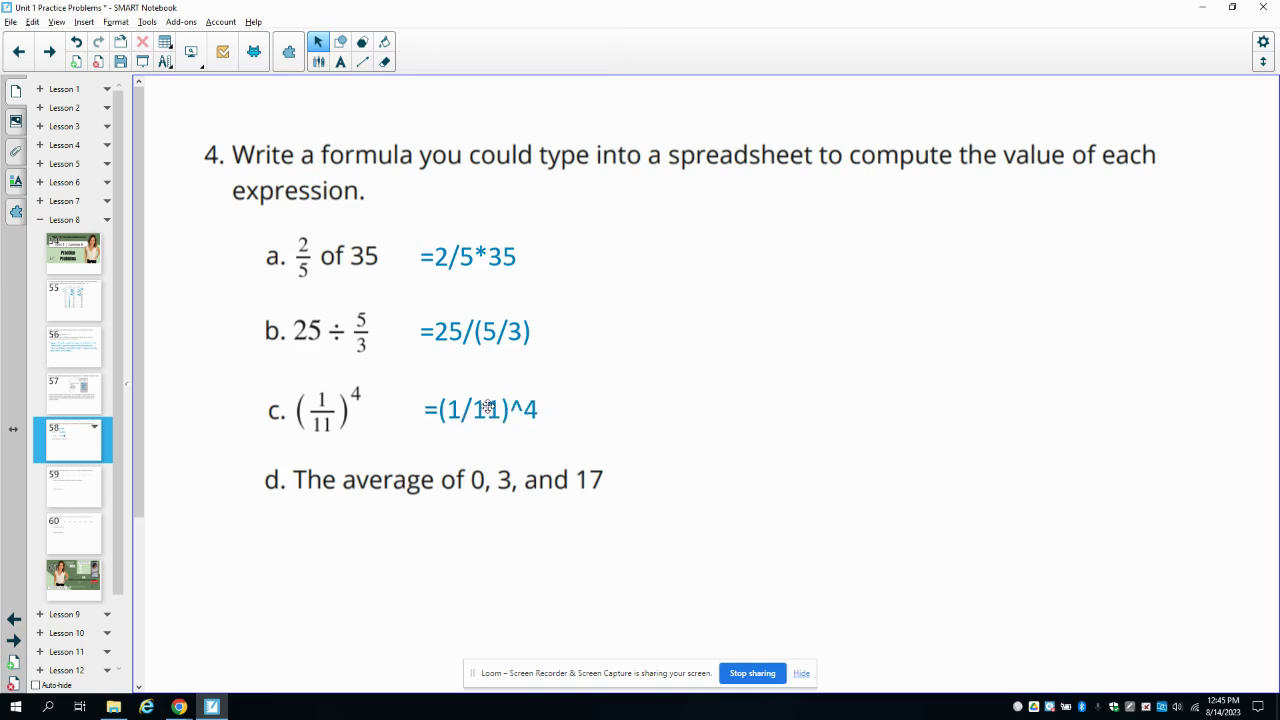
left_click(487, 407)
key("ctrl+d")
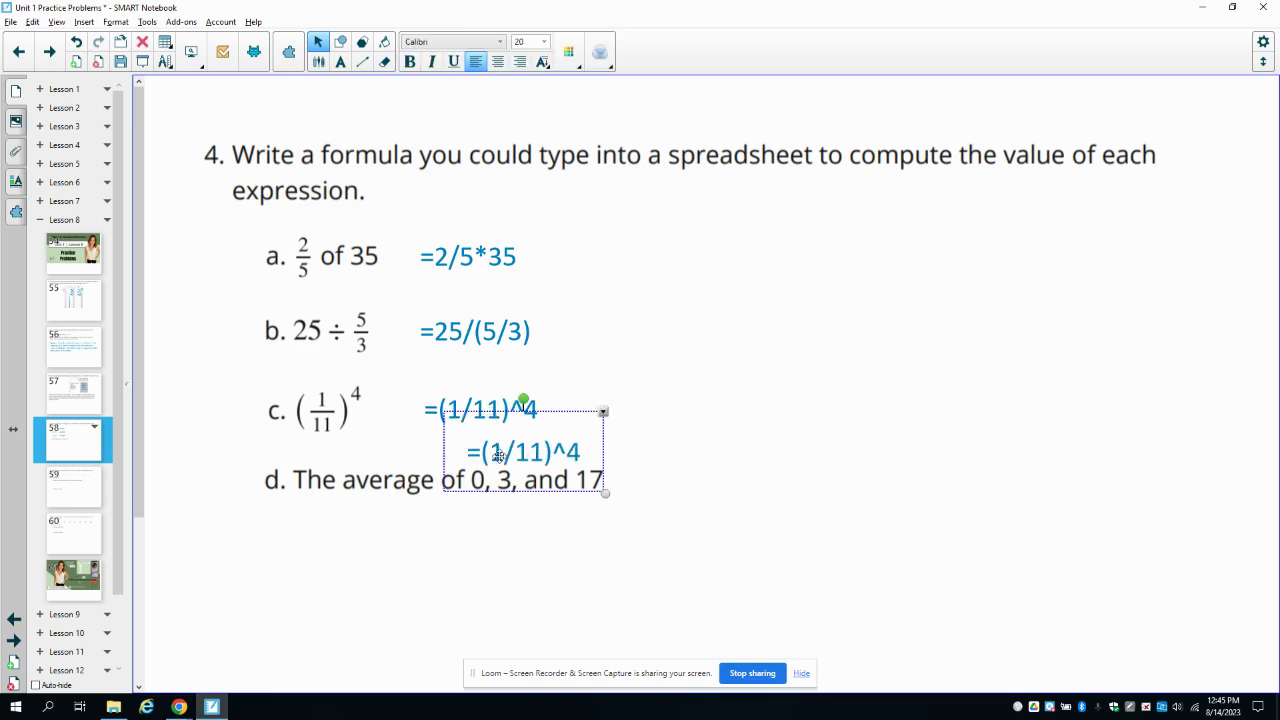
left_click_drag(498, 455, 695, 479)
left_click(679, 477)
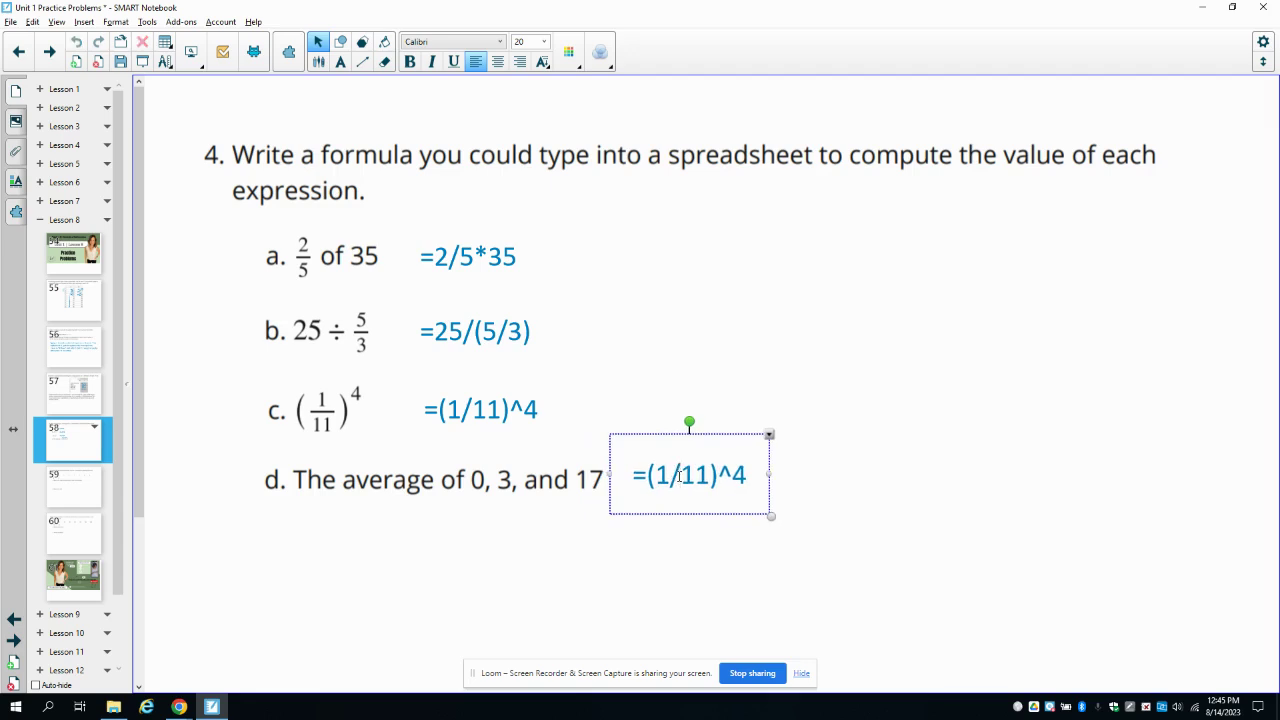
key("Right")
key("Right")
key("Right")
key("Right")
key("Right")
key("BackSpace")
key("BackSpace")
key("BackSpace")
key("BackSpace")
key("BackSpace")
key("BackSpace")
key("BackSpace")
key("BackSpace")
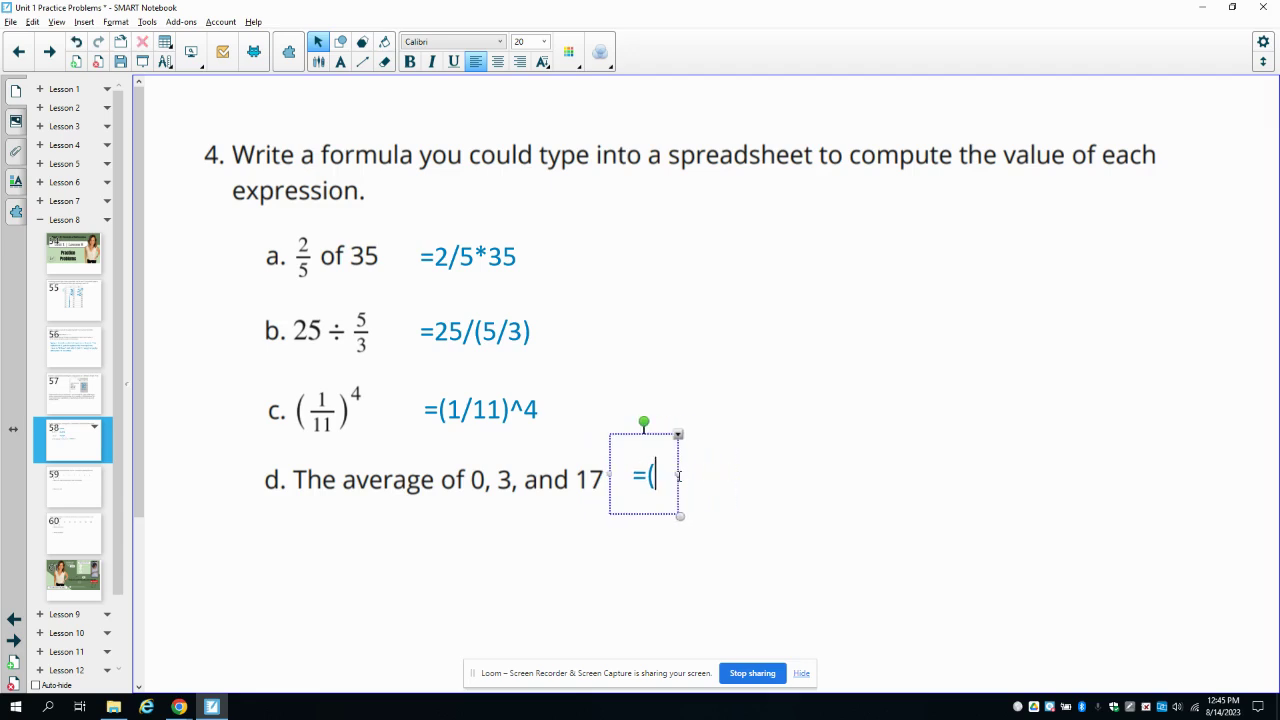
Enter =(0+3+17)/3 as part d's answer, then go to slide 59
type("(0+")
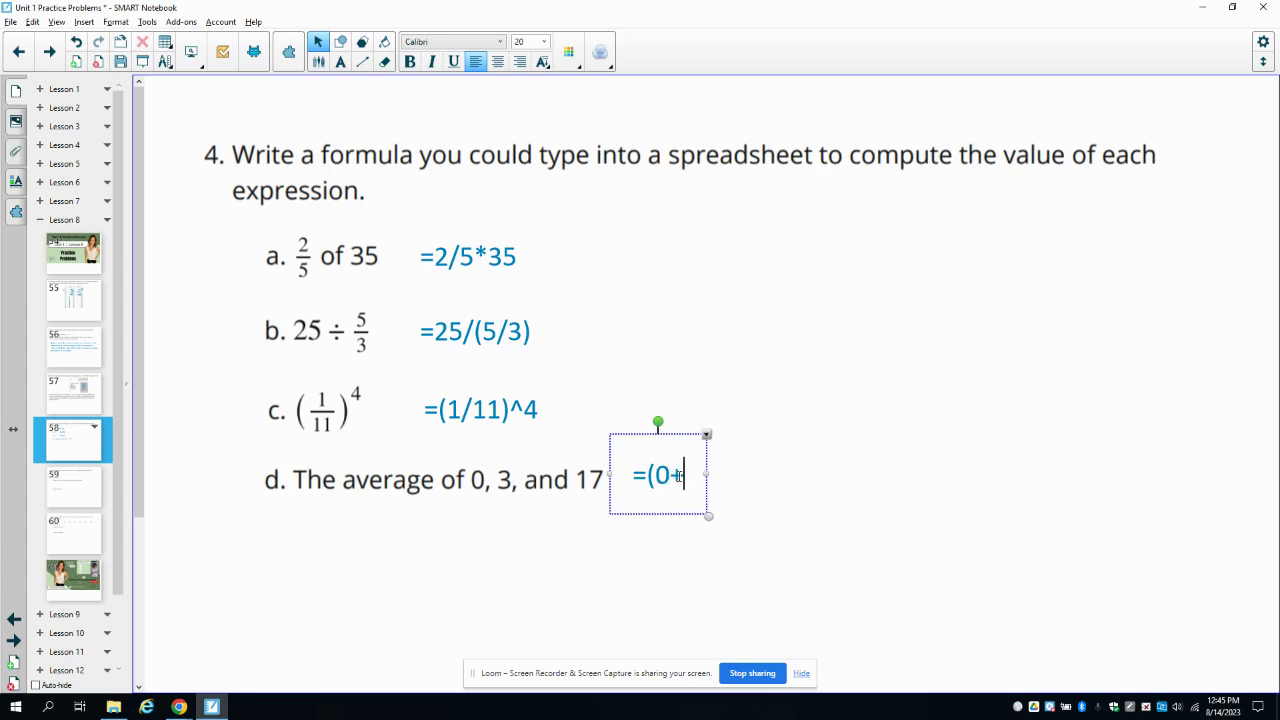
type("3+17")
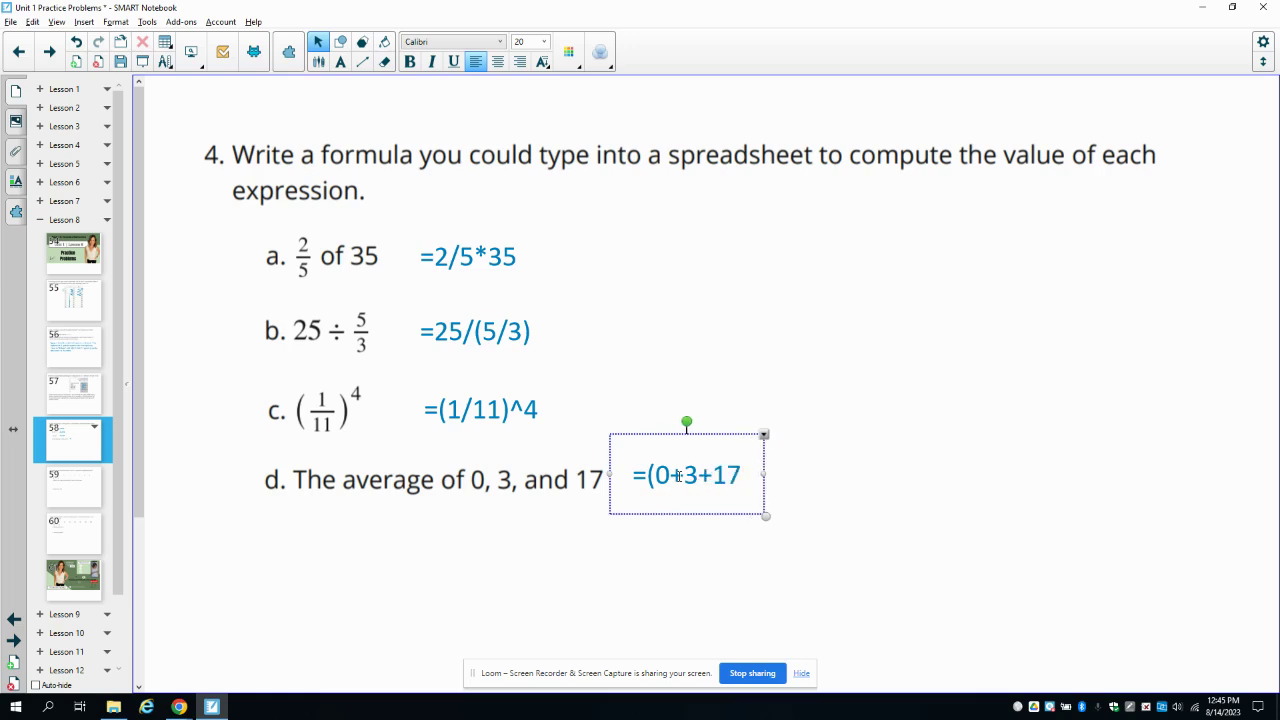
type(")")
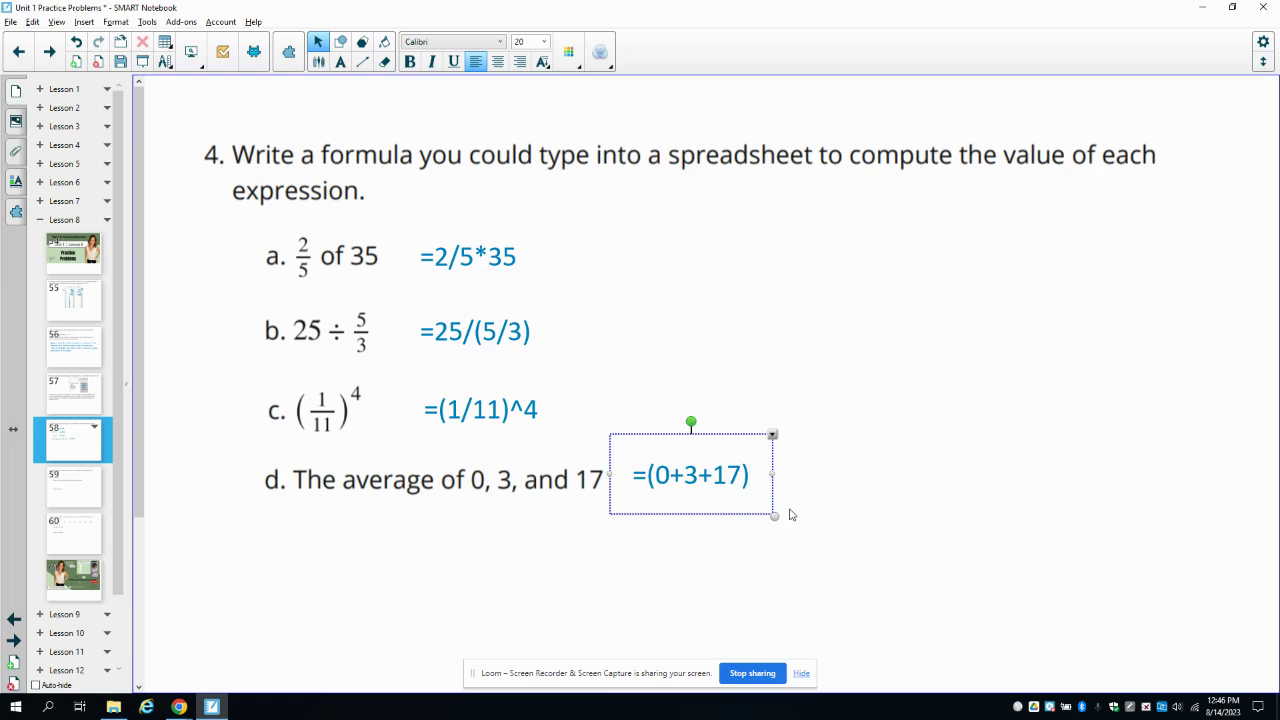
type("/3")
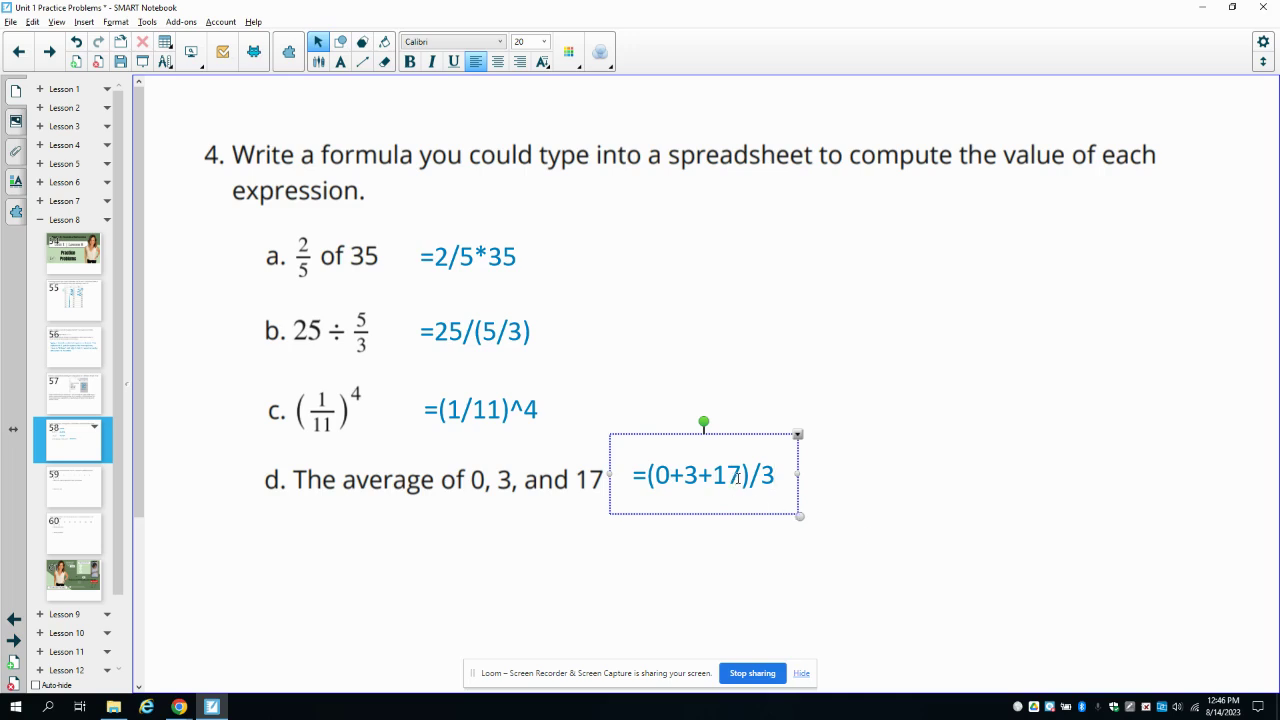
left_click_drag(740, 478, 661, 488)
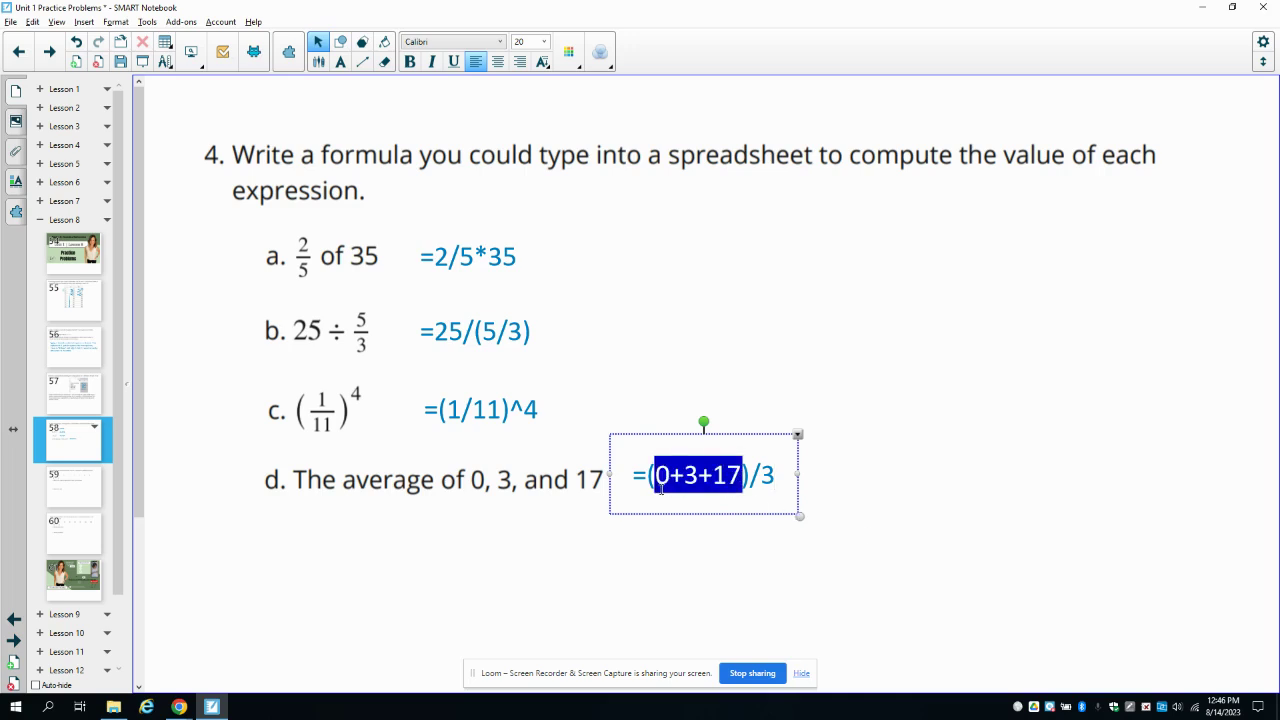
left_click(766, 487)
left_click(721, 362)
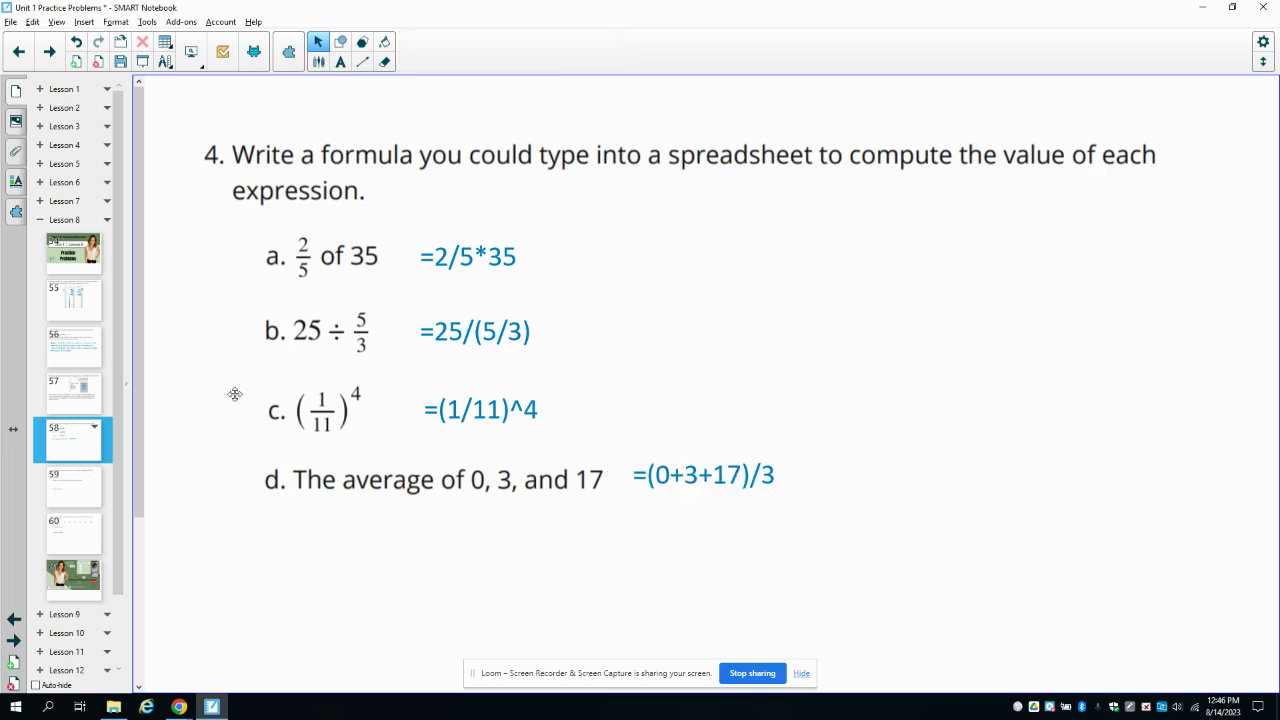
left_click(82, 485)
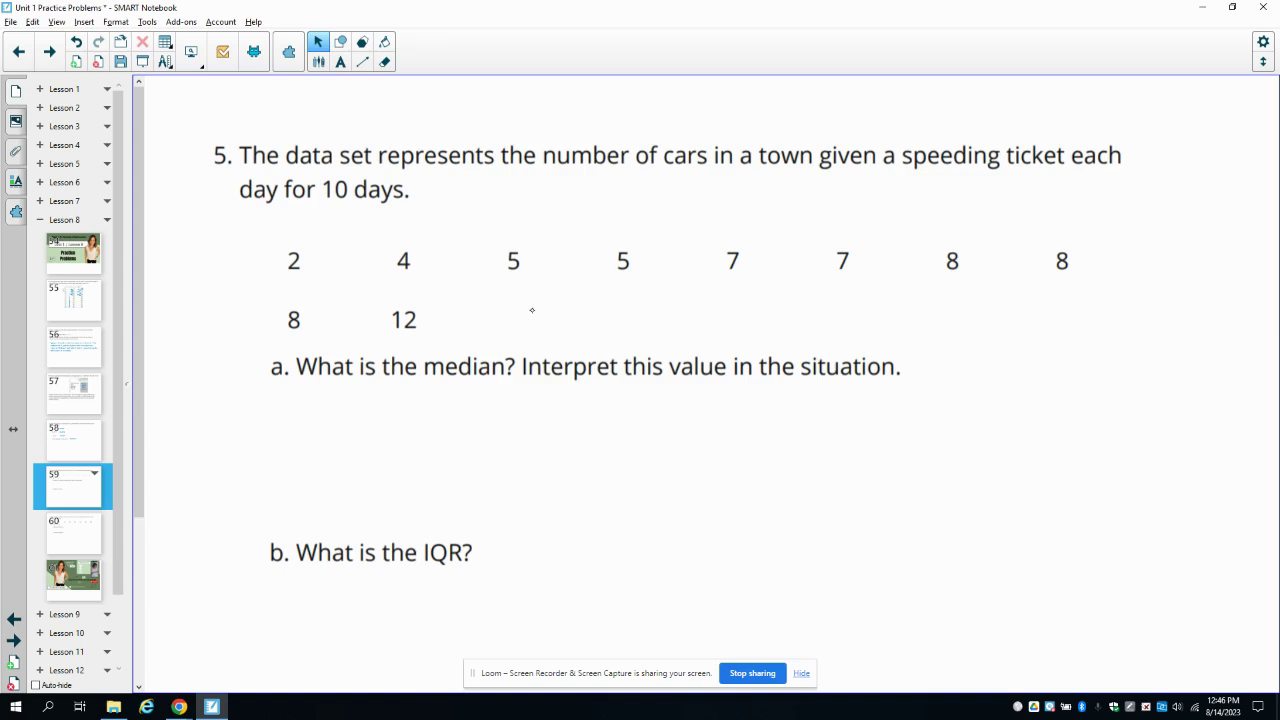
Draw a pen line between the two middle 7s of the speeding-ticket data
left_click(318, 61)
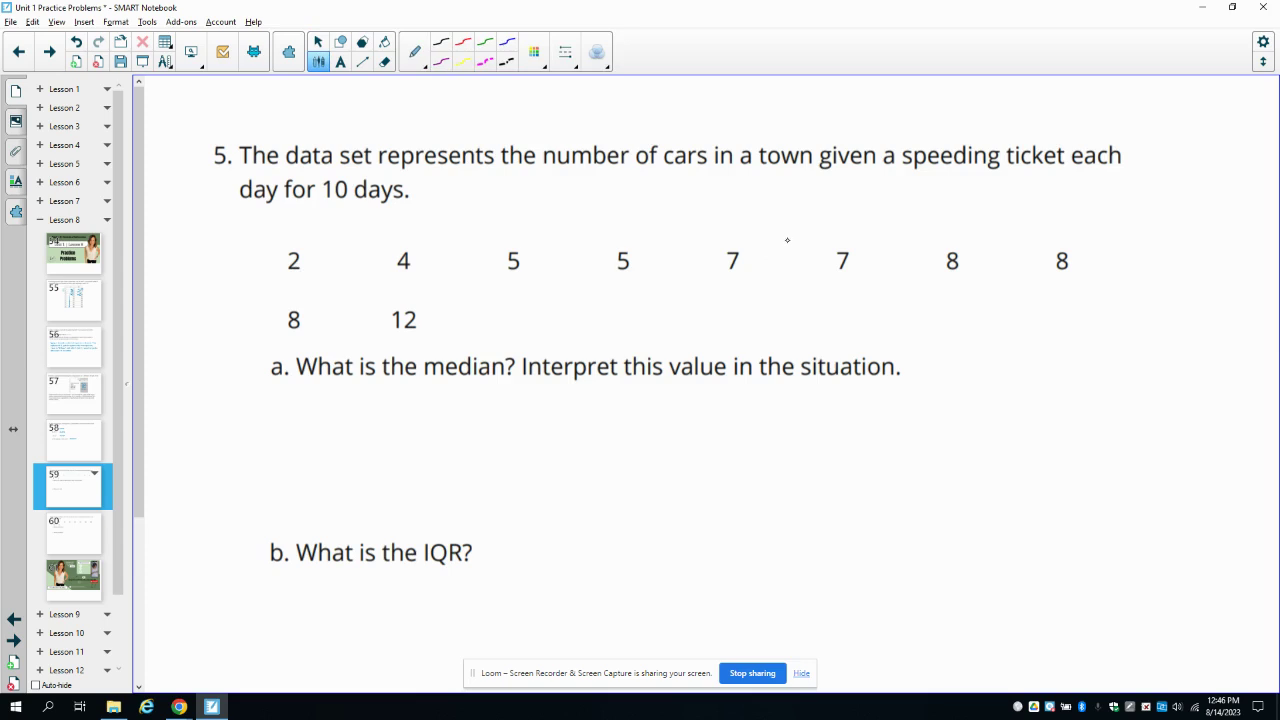
left_click_drag(792, 218, 786, 318)
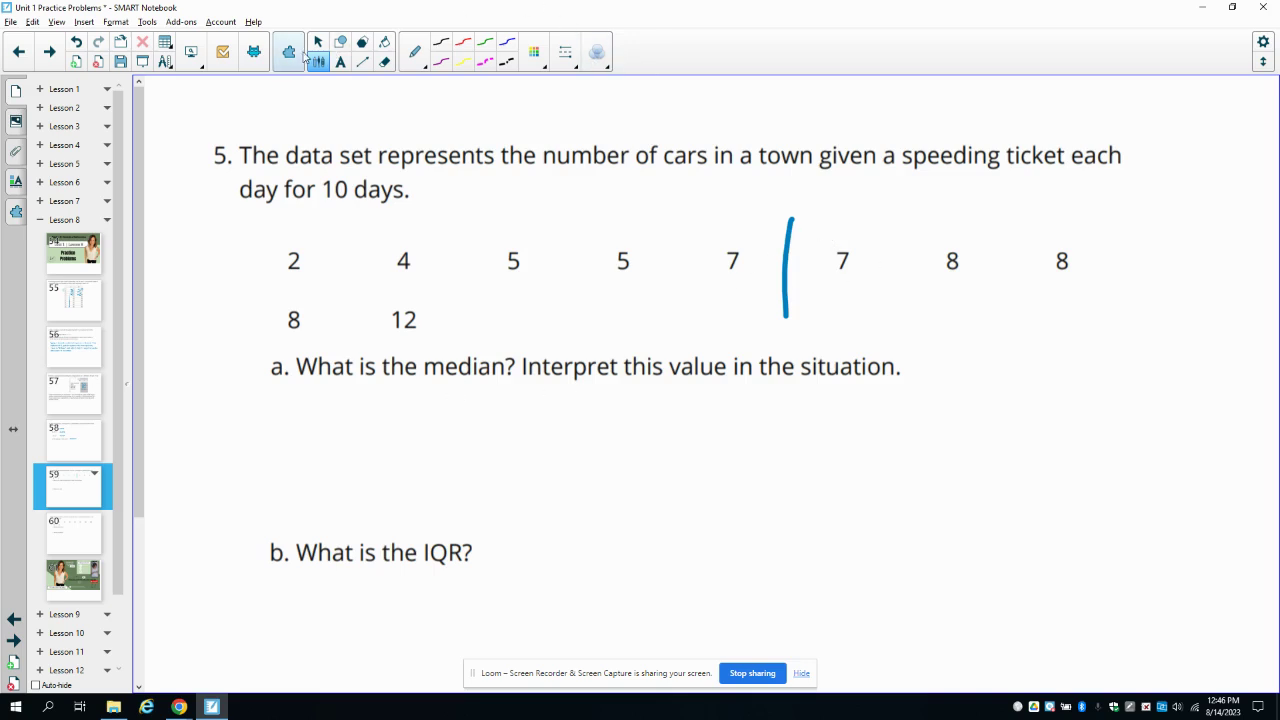
left_click(340, 62)
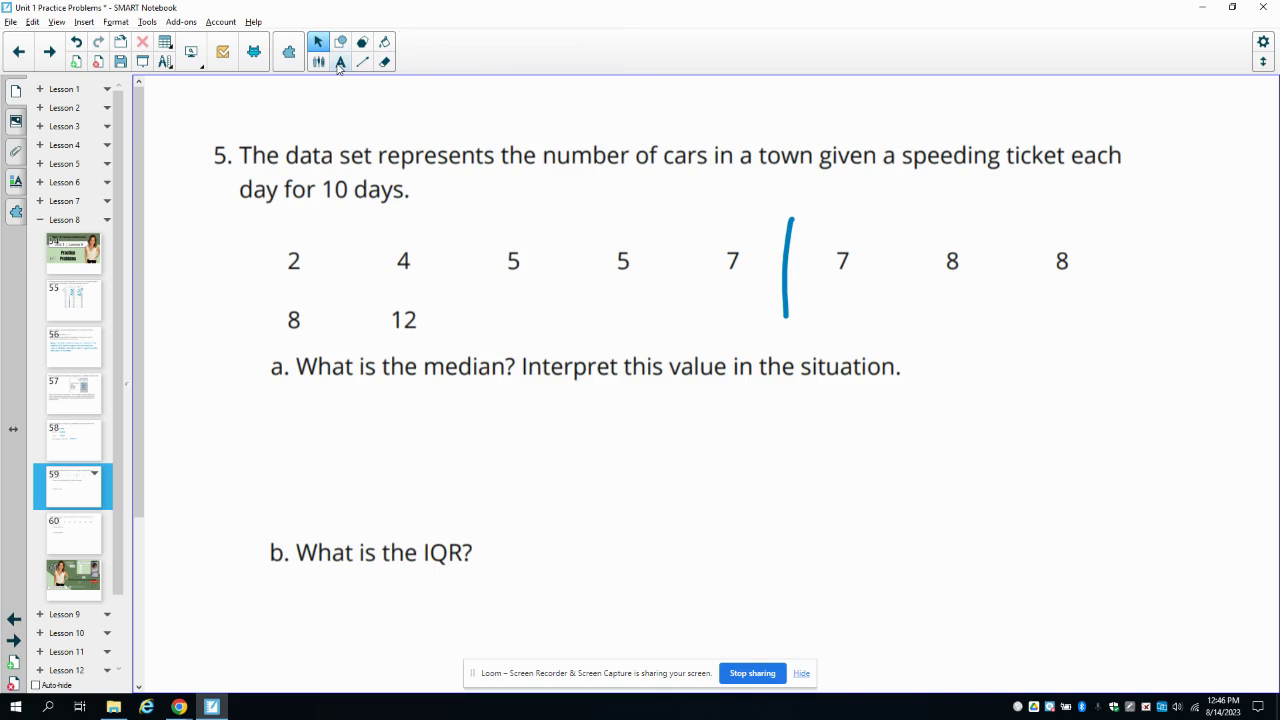
Write '7 half of the days gave 7 or fewer speeding tickets and half gave 7 or more' under part a
left_click(360, 414)
type("7")
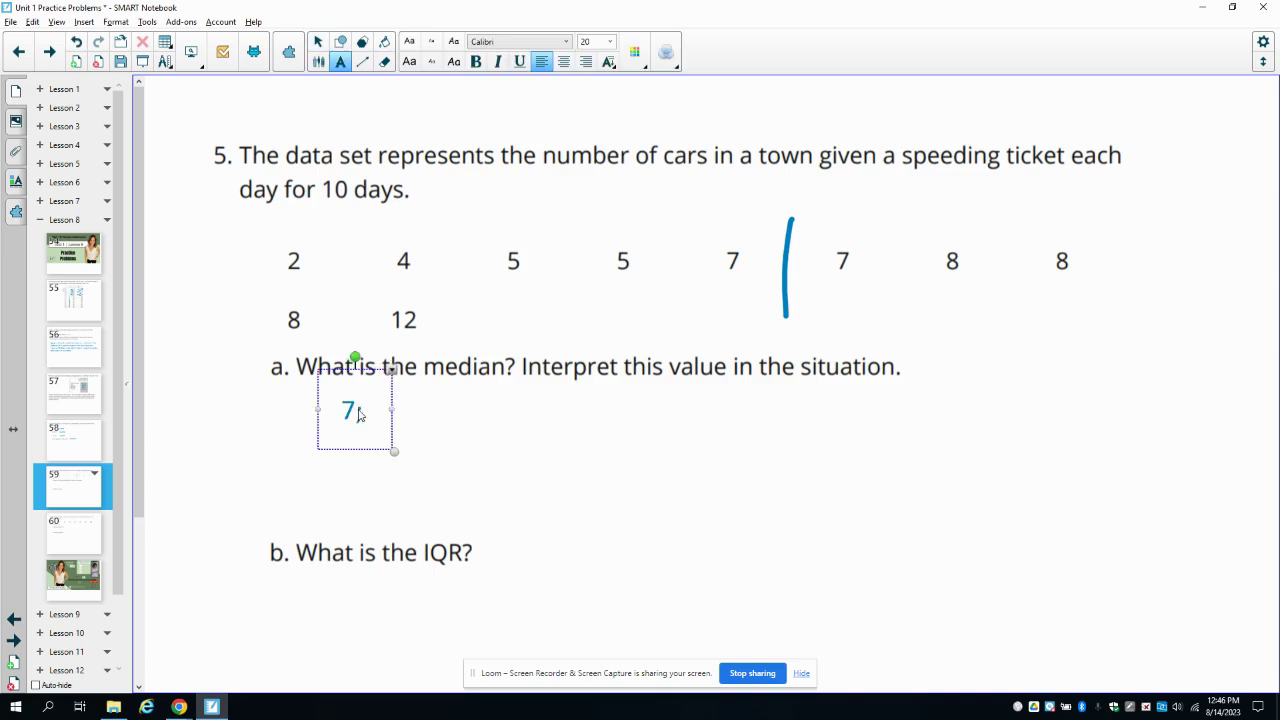
type("hal ")
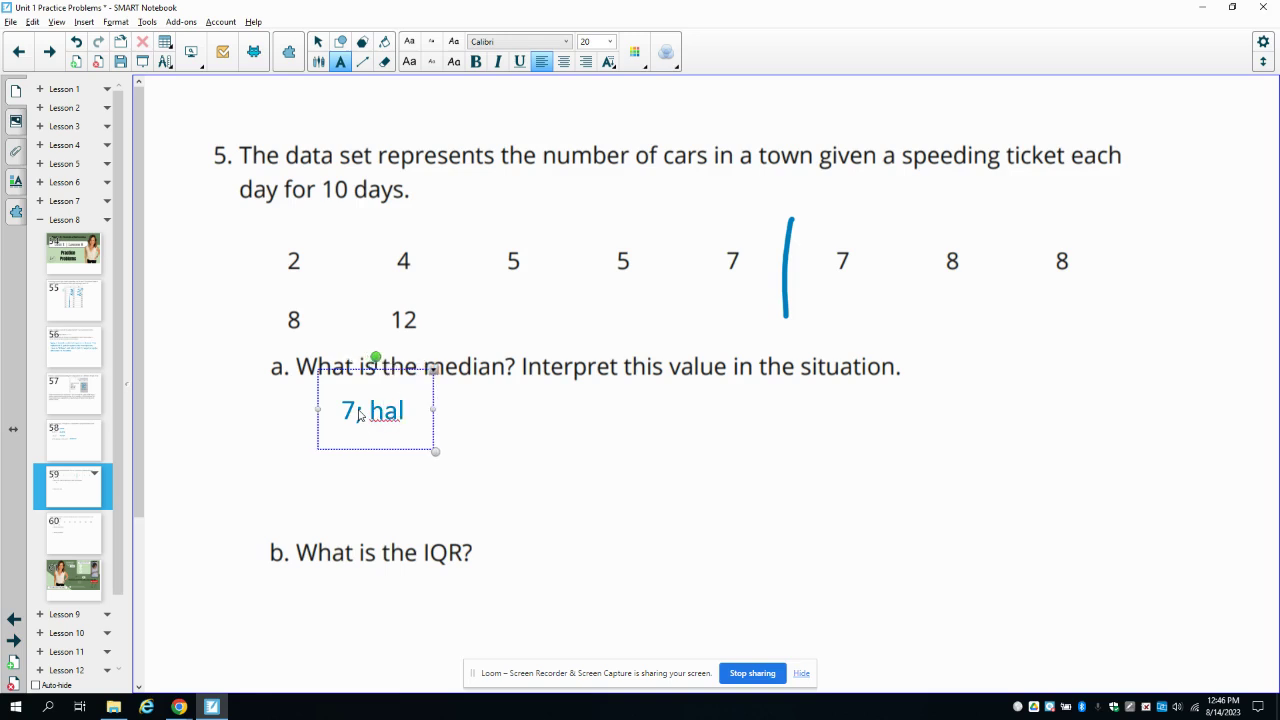
type("f of the d")
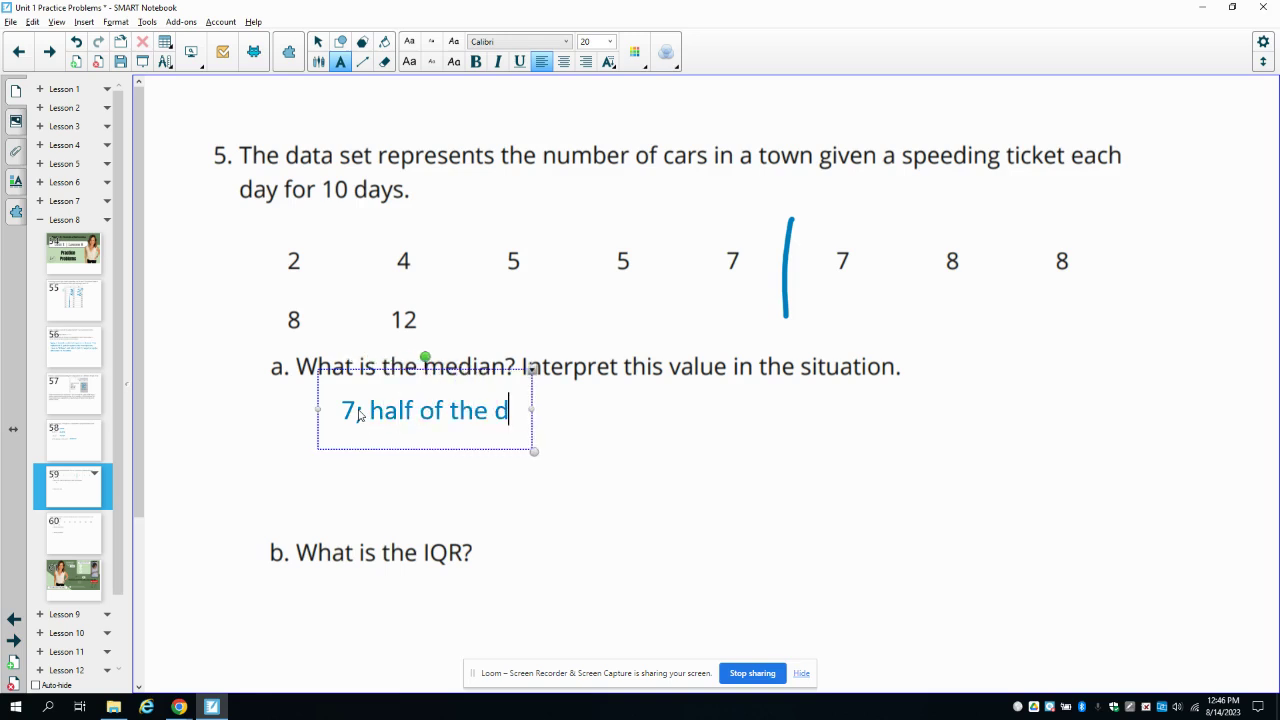
type("ays gave 7")
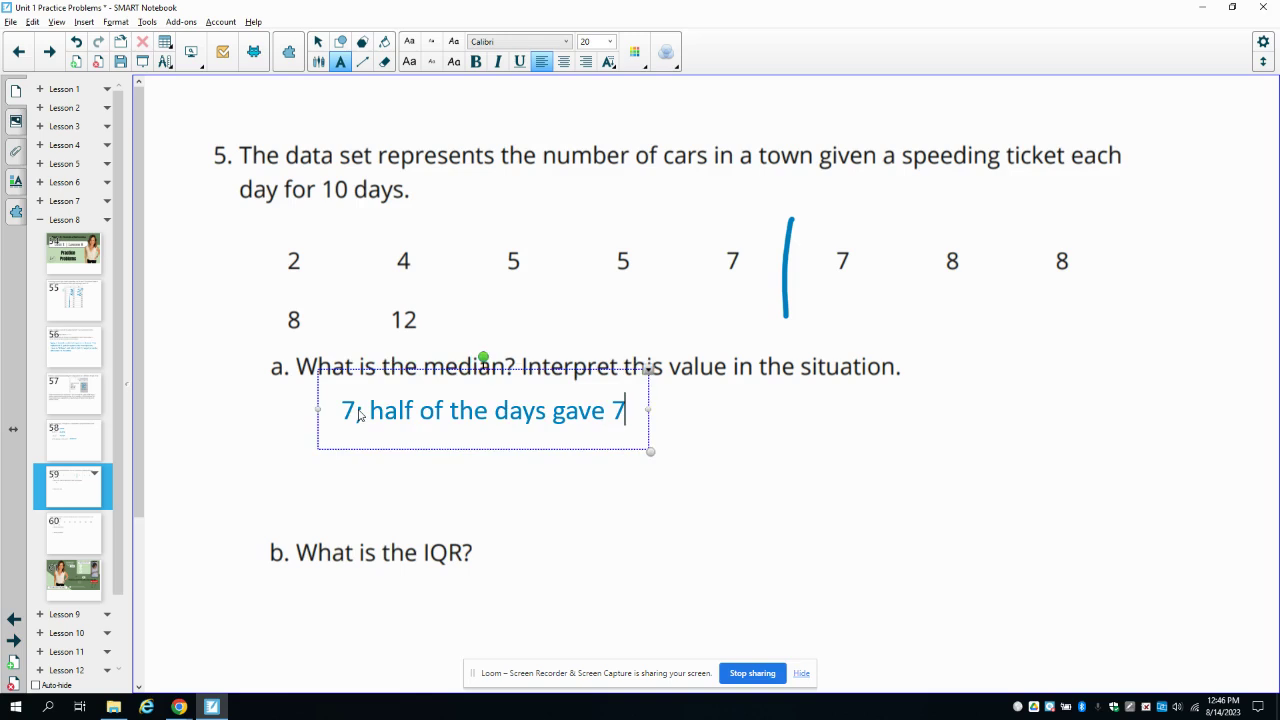
type(" or fewer ")
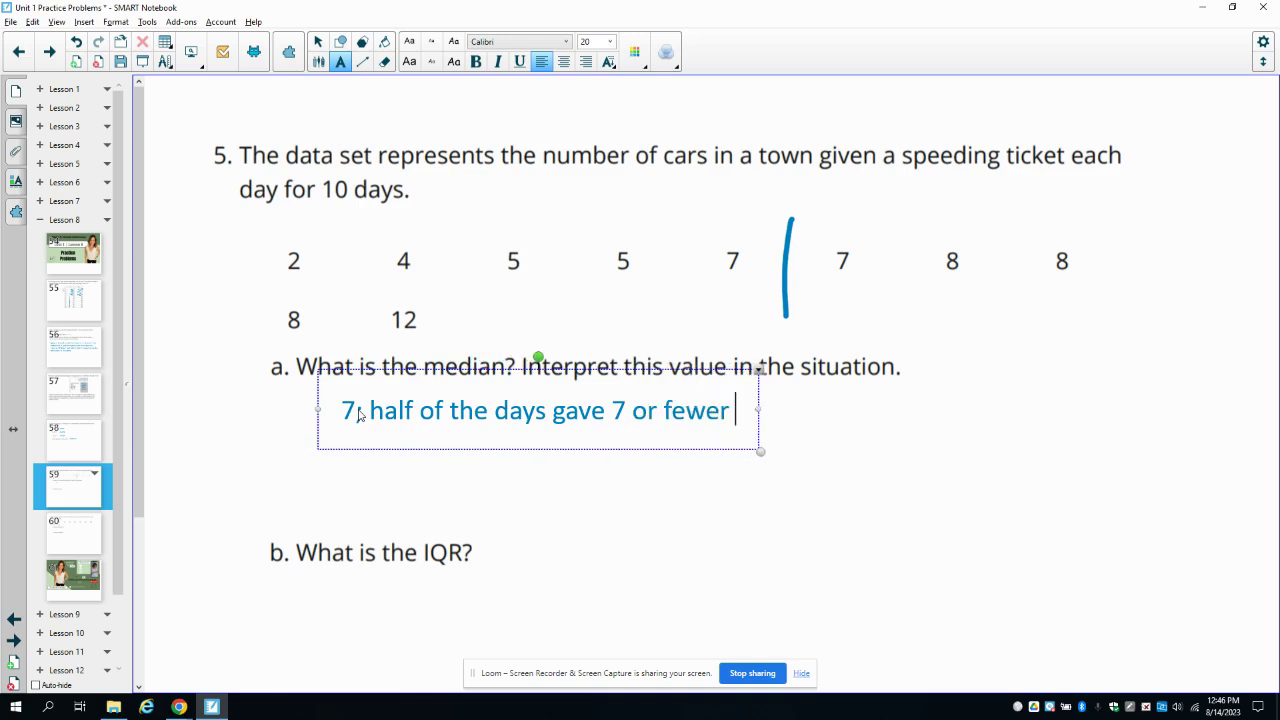
type("speeding tickets an")
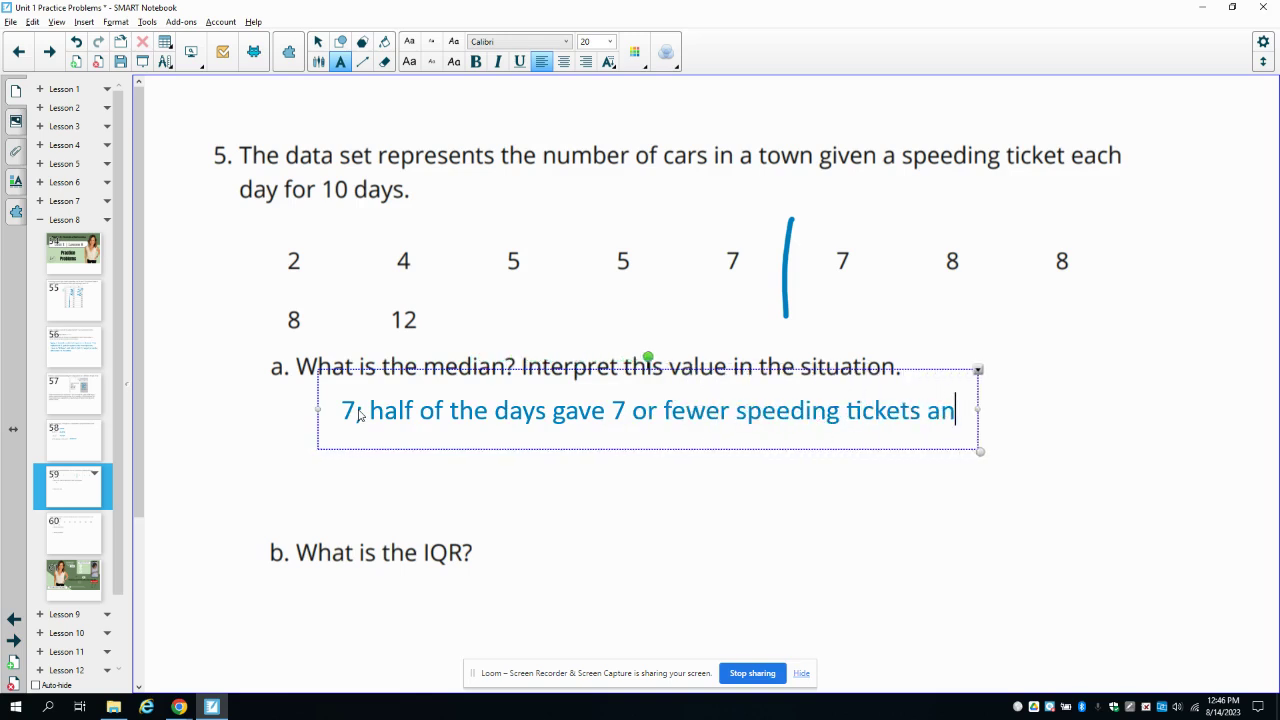
type("dhalf")
key("BackSpace")
key("BackSpace")
key("BackSpace")
key("BackSpace")
type("half")
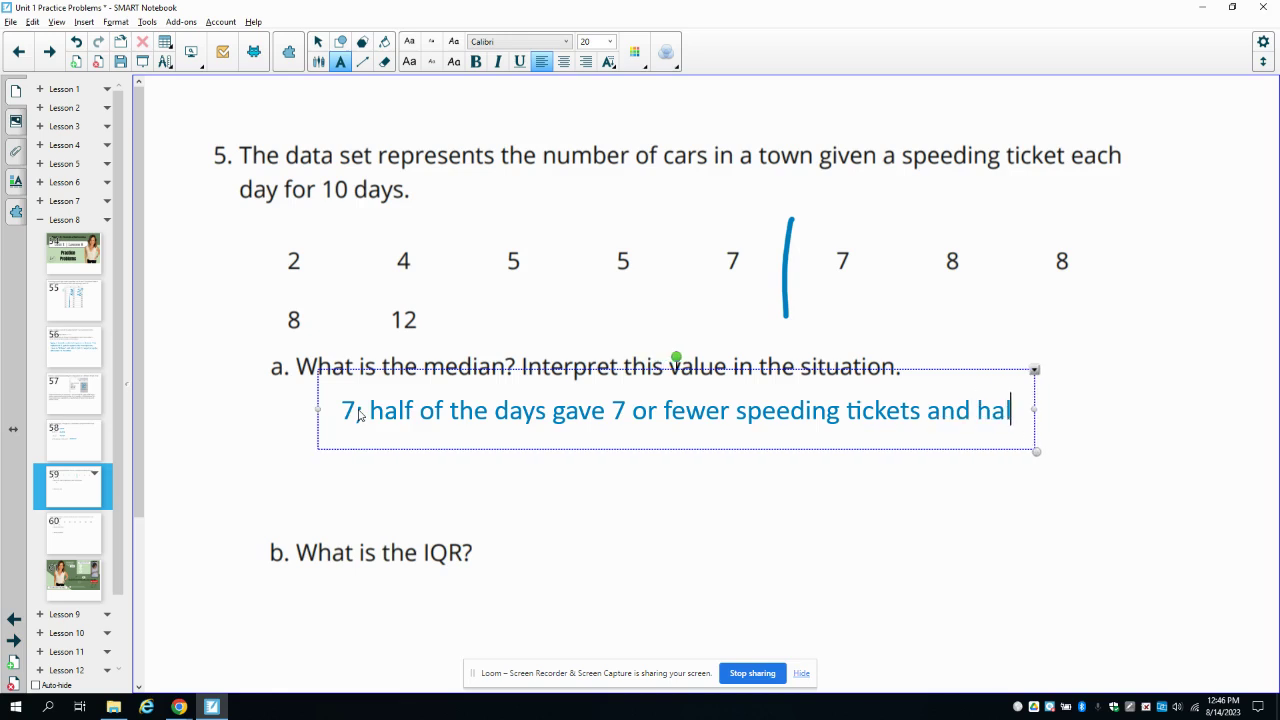
type(" gave")
key("BackSpace")
key("BackSpace")
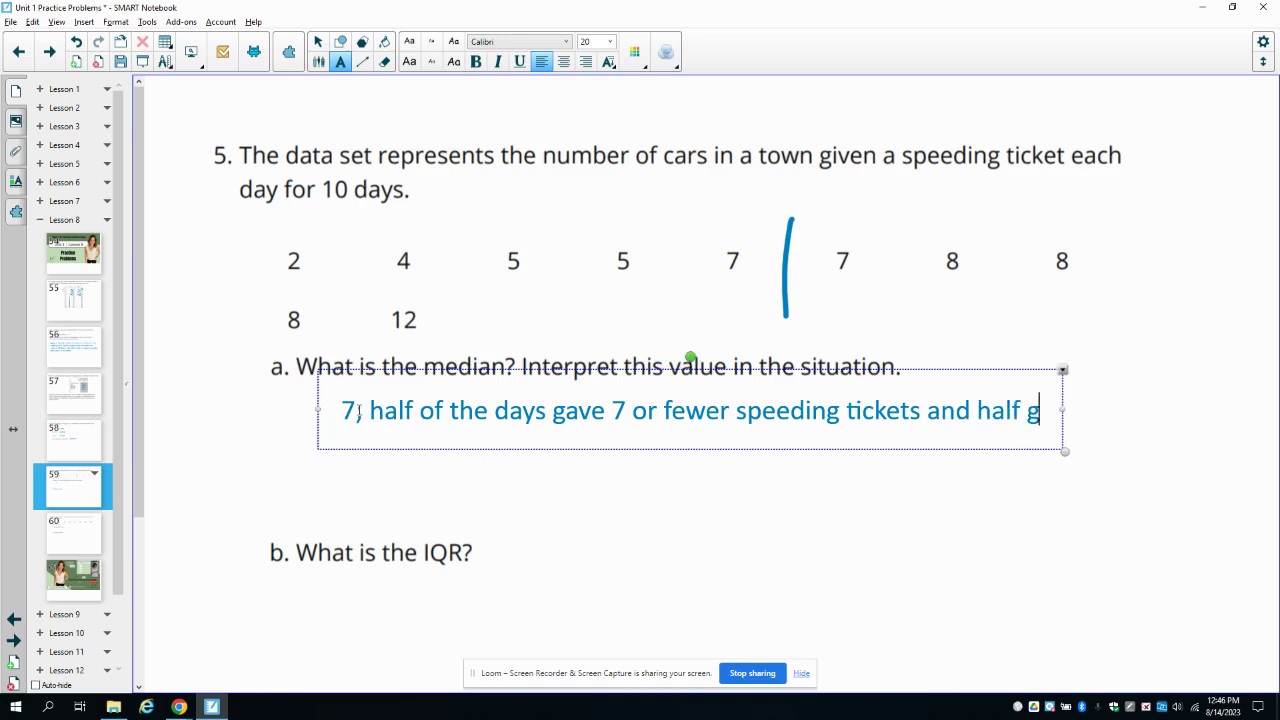
type("ave 7 or more spe")
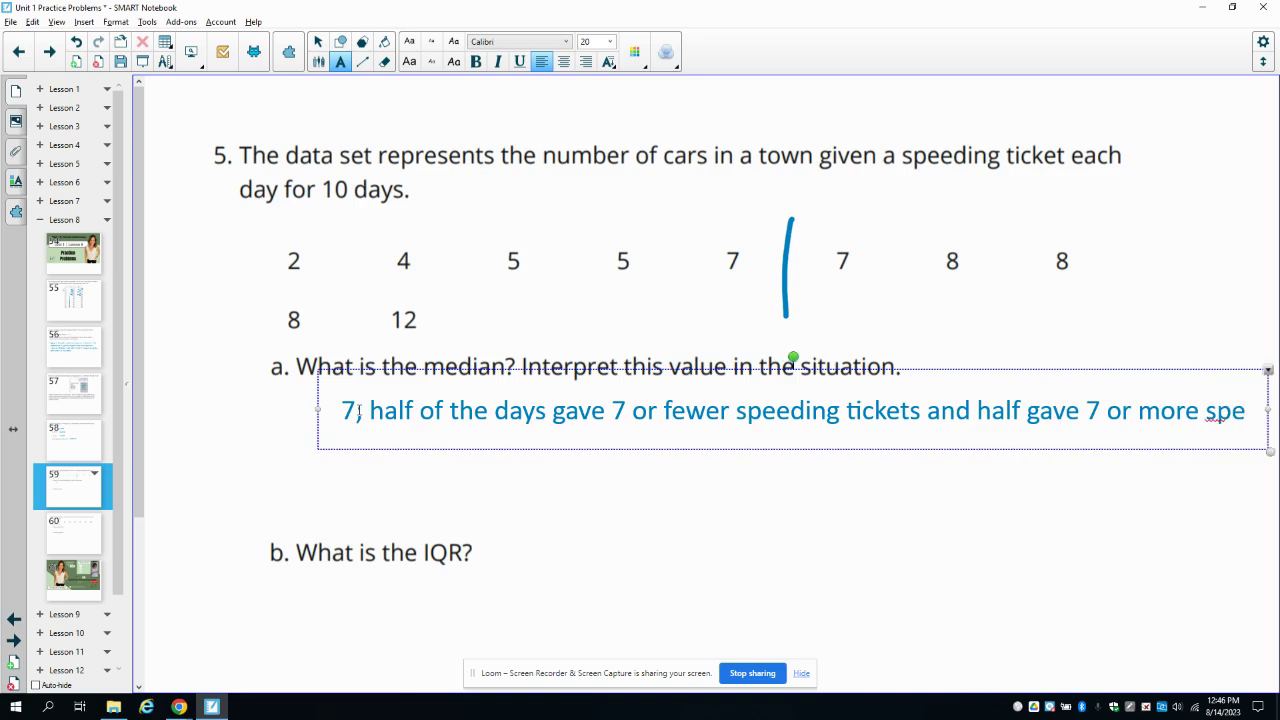
type("eding tickets.")
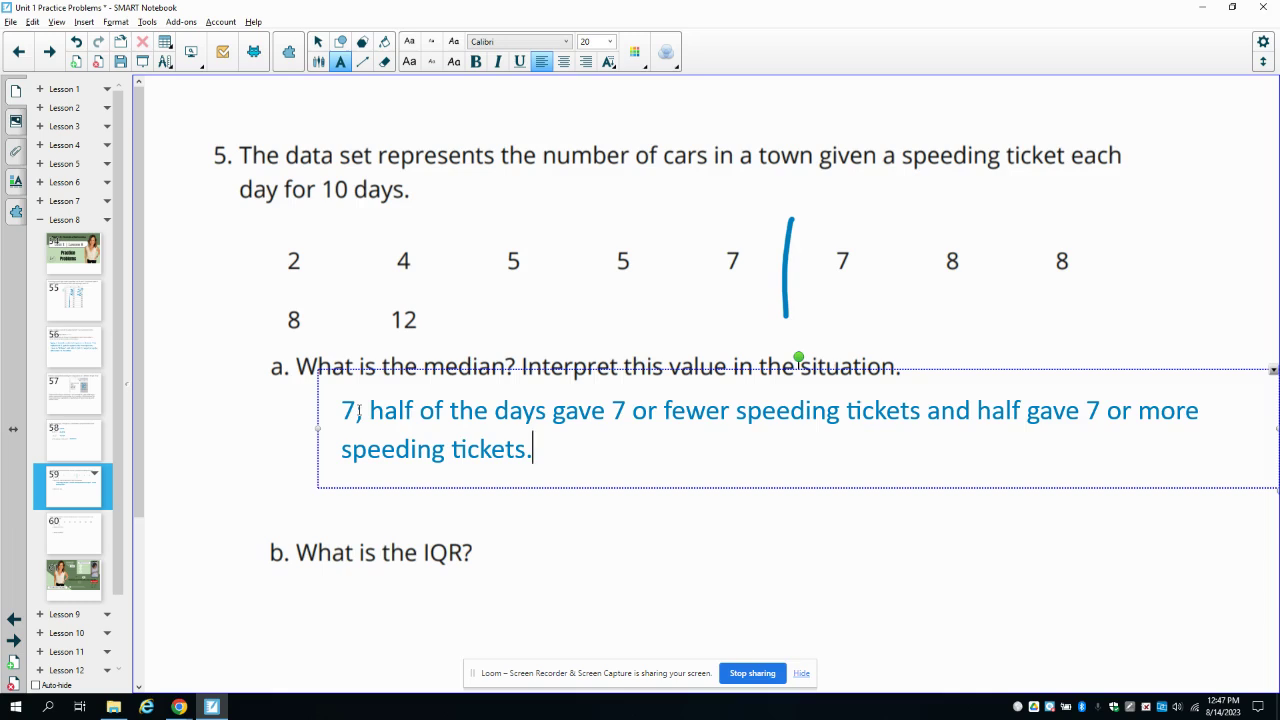
left_click(366, 601)
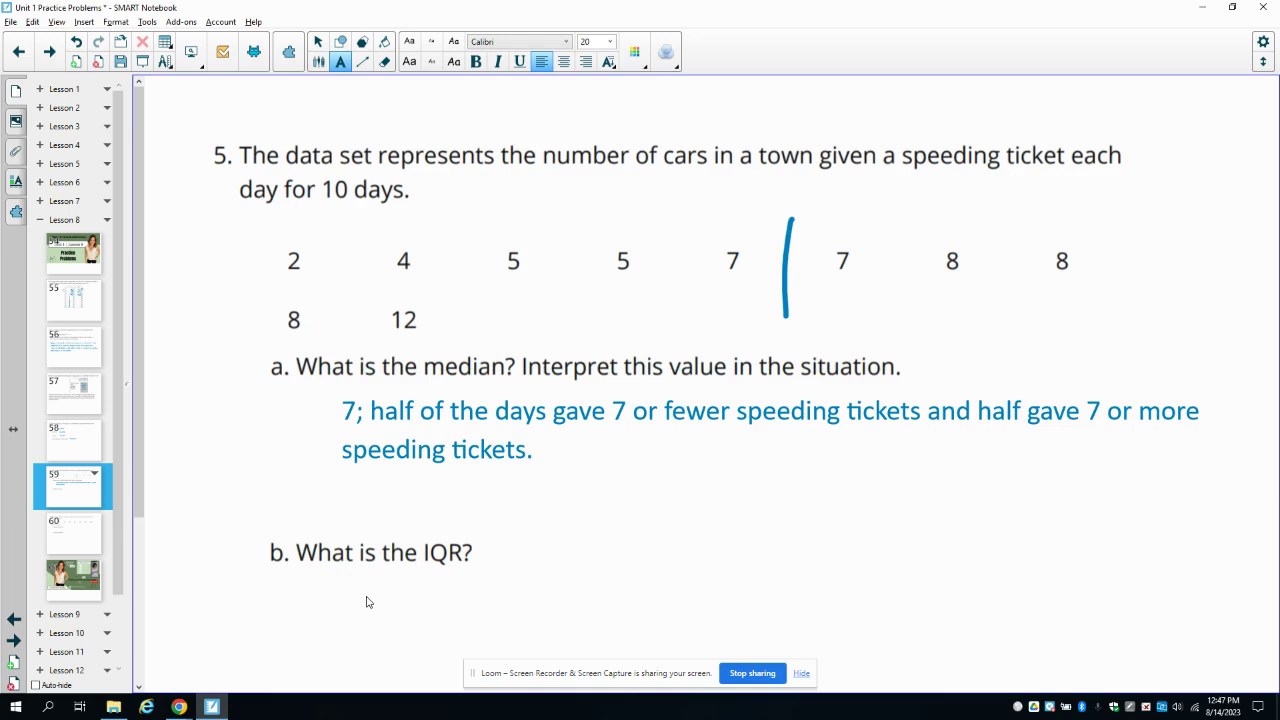
With a green pen, circle the first 5 and the second 8 as quartiles
left_click(318, 61)
left_click(534, 52)
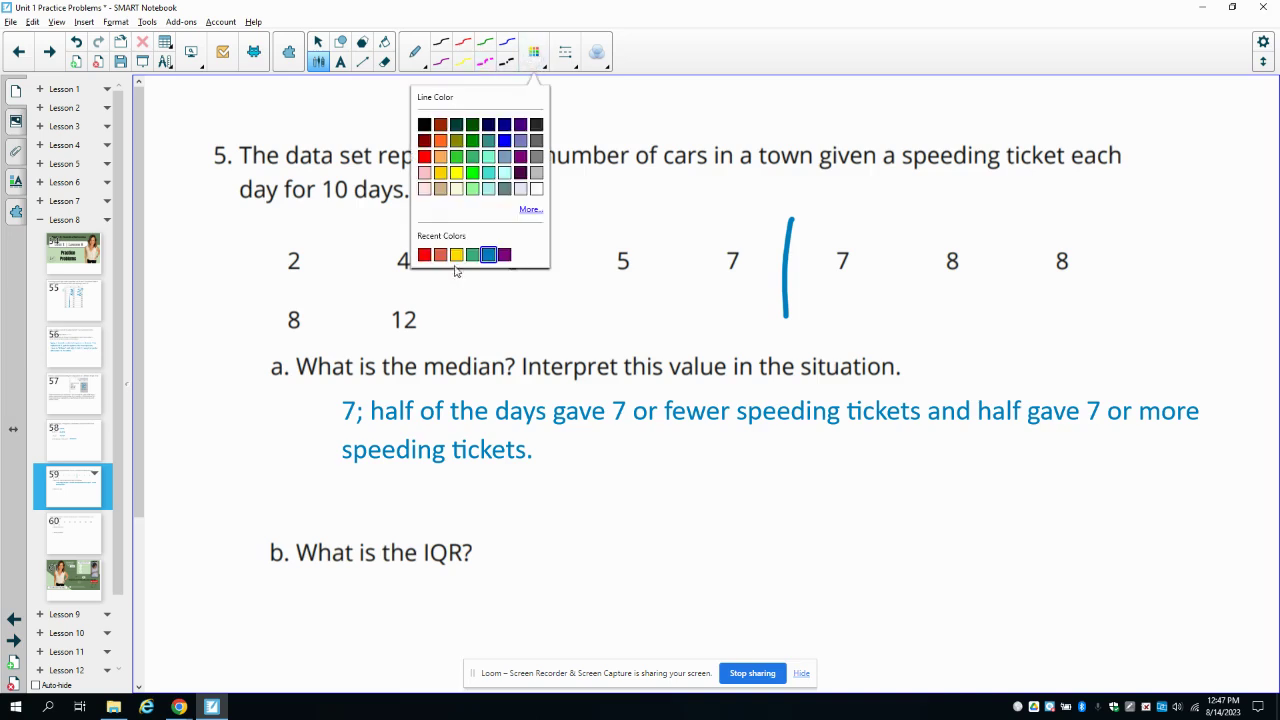
left_click(534, 52)
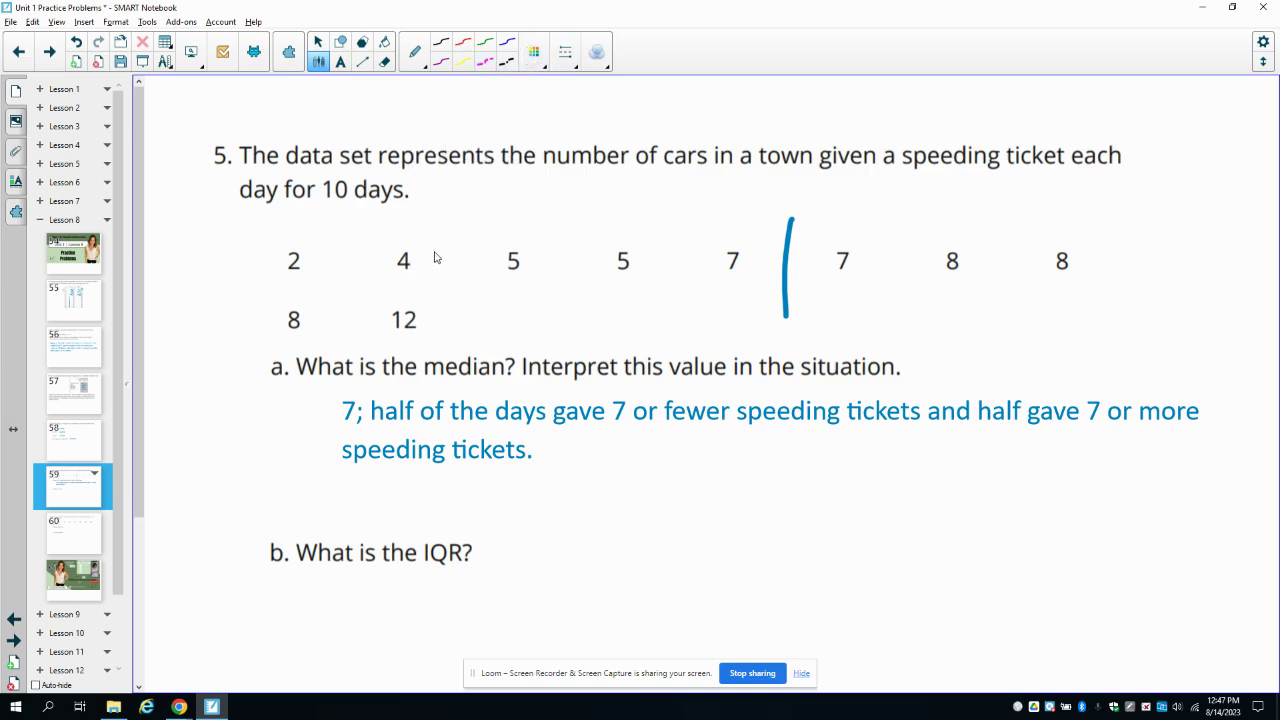
mouse_move(522, 250)
left_mouse_down()
mouse_move(495, 270)
mouse_move(525, 281)
mouse_move(521, 242)
left_mouse_up()
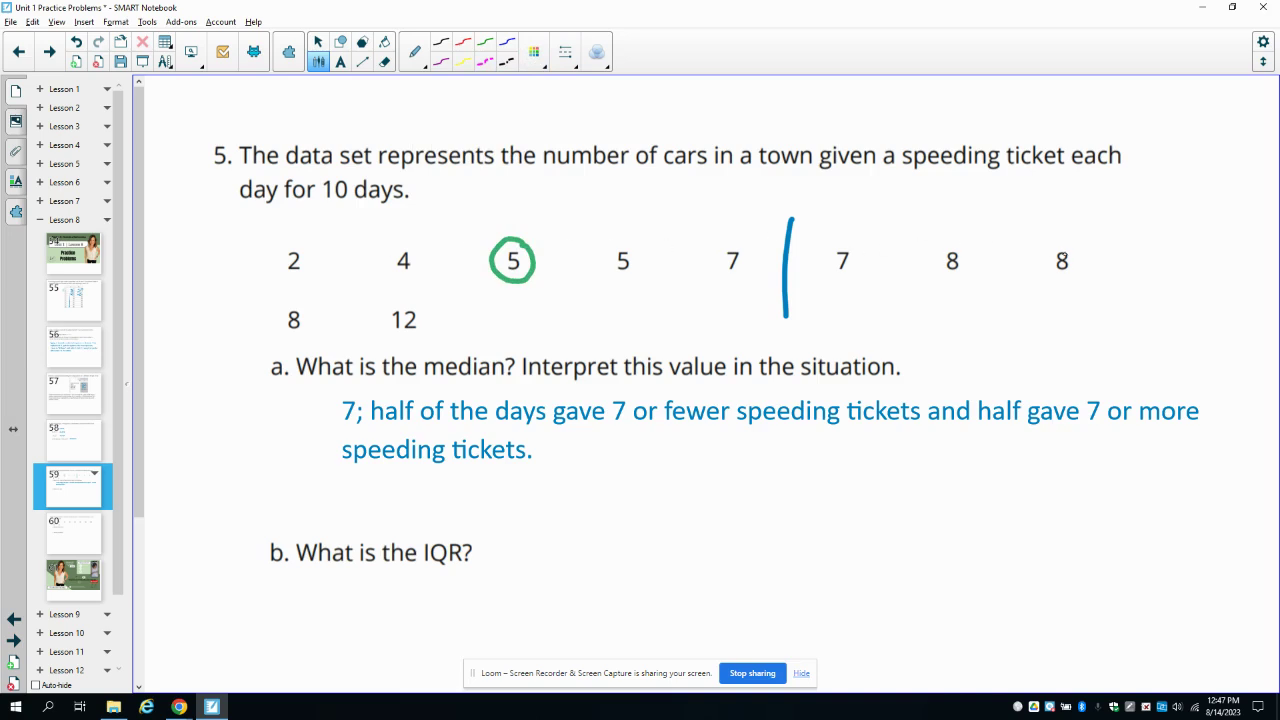
mouse_move(1072, 244)
left_mouse_down()
mouse_move(1046, 247)
mouse_move(1084, 274)
mouse_move(1070, 244)
left_mouse_up()
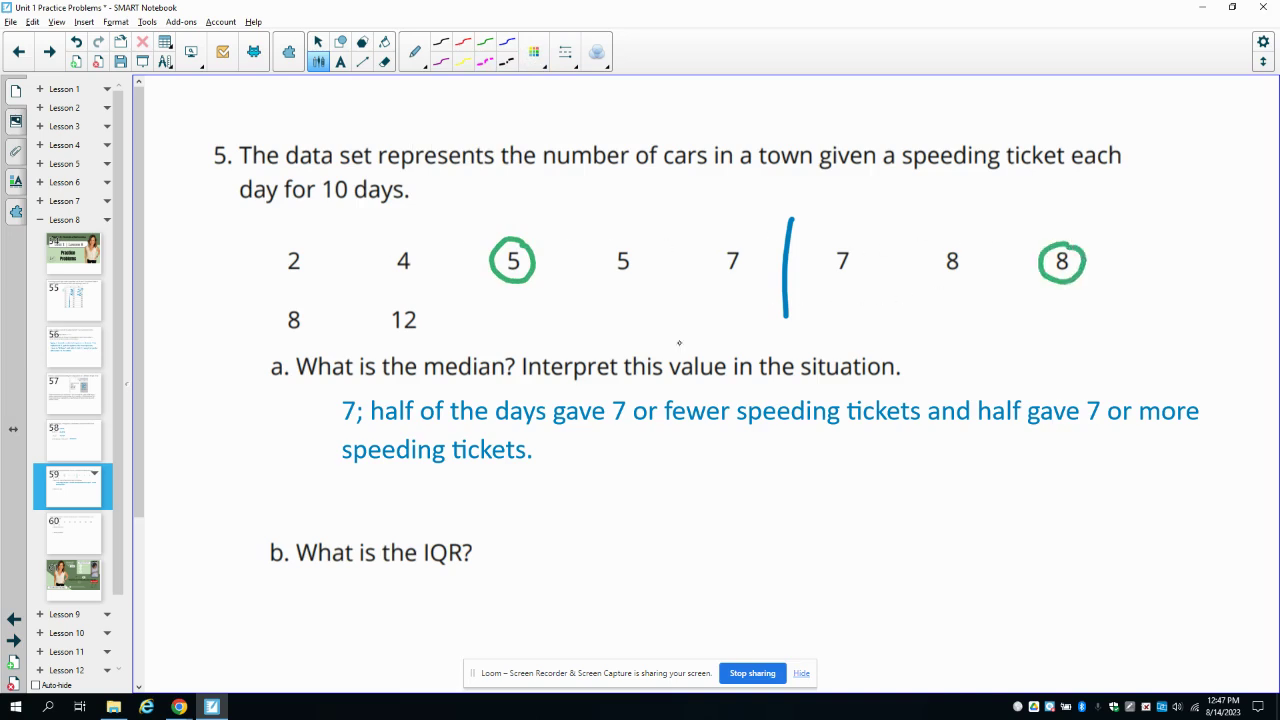
Write 8-5 = 3 under the IQR question, then go to slide 60
mouse_move(384, 588)
left_mouse_down()
mouse_move(364, 620)
mouse_move(380, 592)
mouse_move(402, 605)
left_mouse_up()
mouse_move(428, 590)
left_mouse_down()
mouse_move(412, 622)
mouse_move(501, 586)
mouse_move(506, 614)
mouse_move(494, 614)
left_mouse_up()
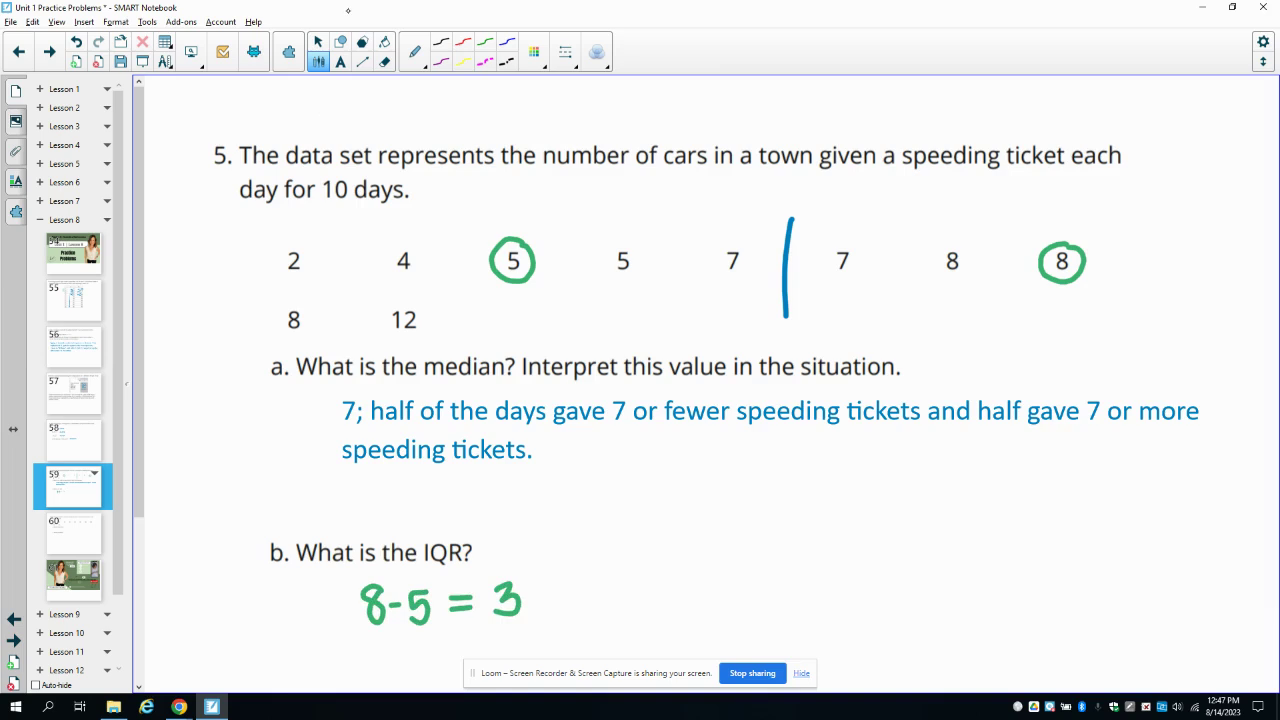
left_click(318, 42)
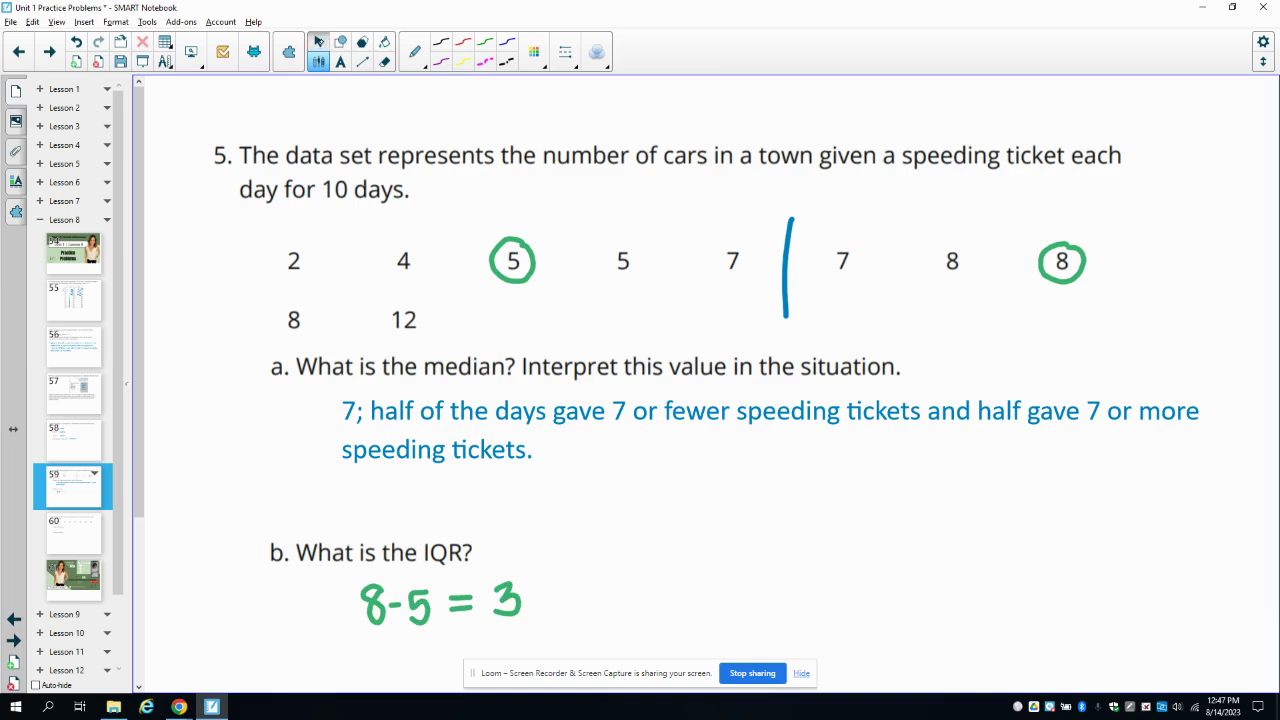
left_click(67, 538)
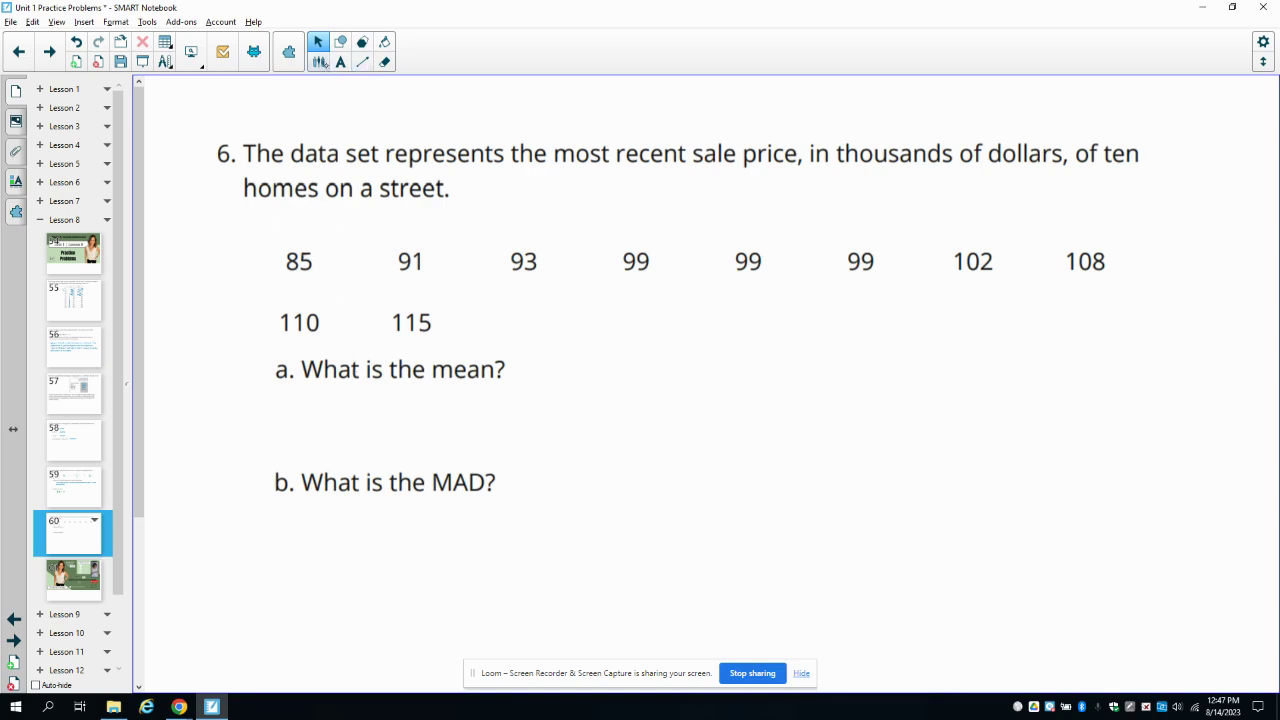
Handwrite 1001/10 = 100.1 under the mean question
left_click(318, 61)
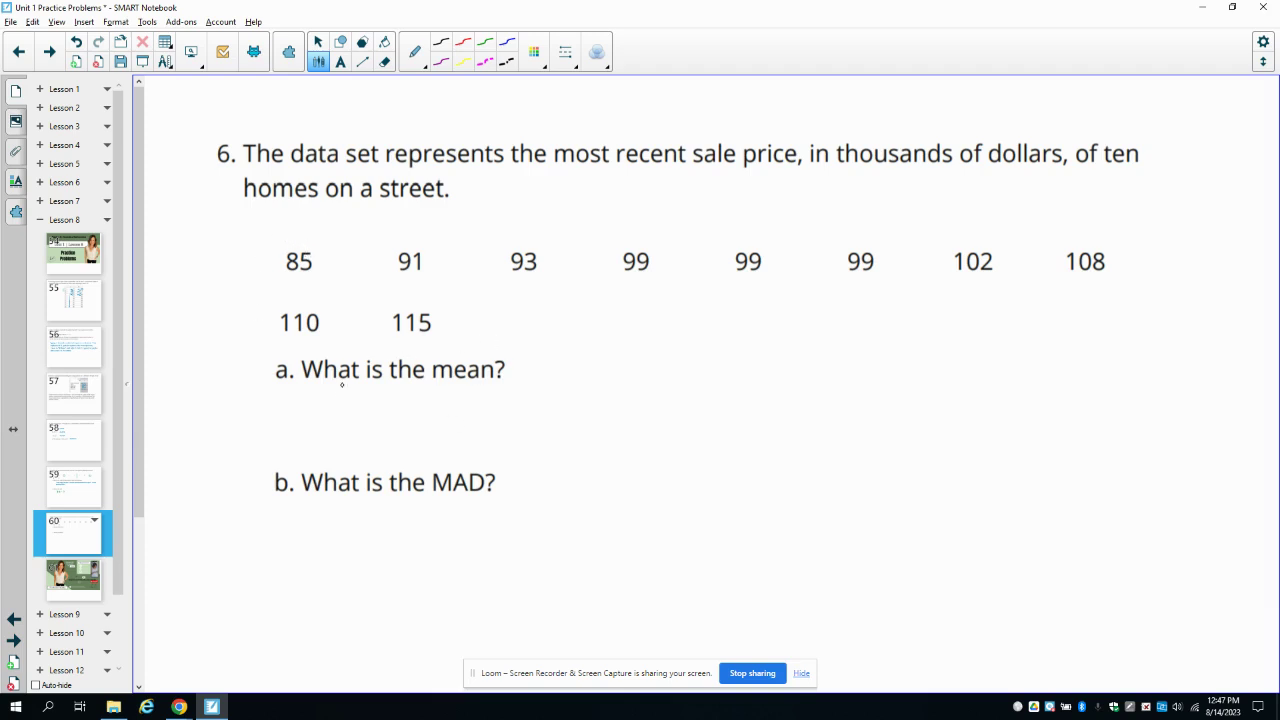
mouse_move(327, 392)
left_mouse_down()
mouse_move(332, 423)
mouse_move(350, 421)
mouse_move(354, 394)
mouse_move(380, 424)
mouse_move(334, 436)
mouse_move(407, 433)
mouse_move(351, 470)
mouse_move(380, 455)
mouse_move(366, 446)
mouse_move(482, 429)
mouse_move(495, 400)
mouse_move(514, 398)
mouse_move(547, 426)
left_mouse_up()
left_click(531, 423)
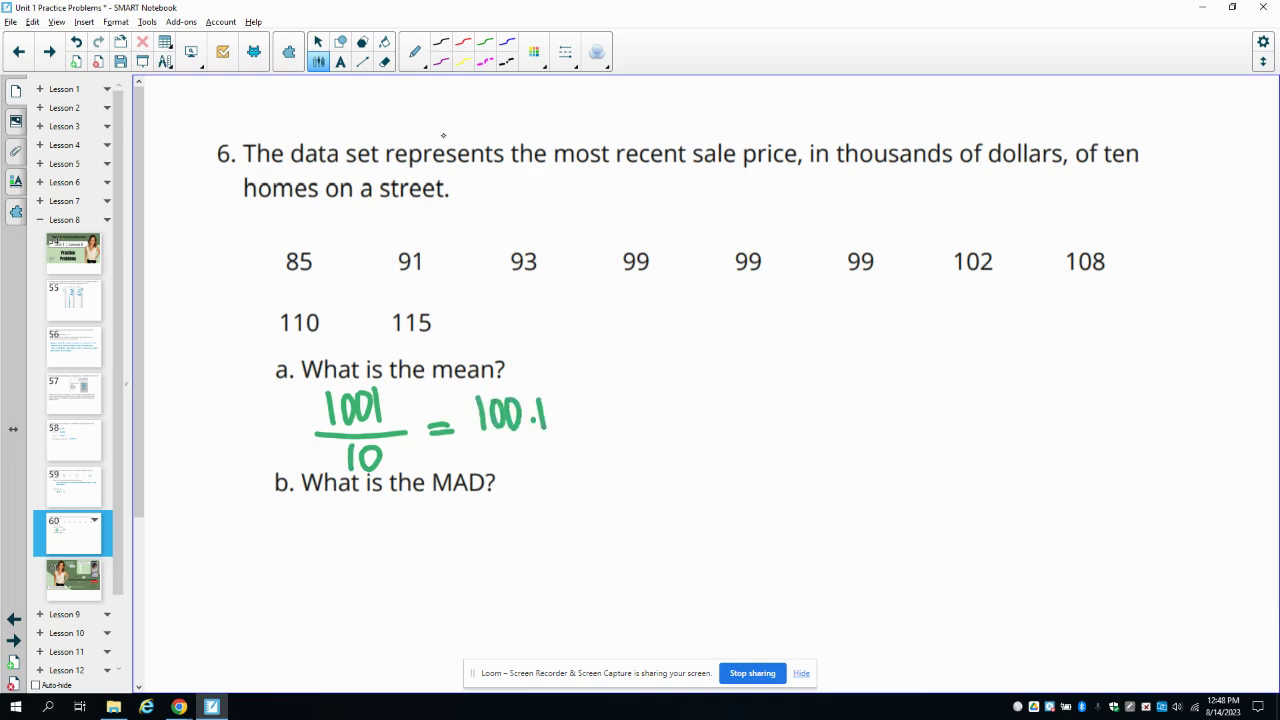
left_click(318, 41)
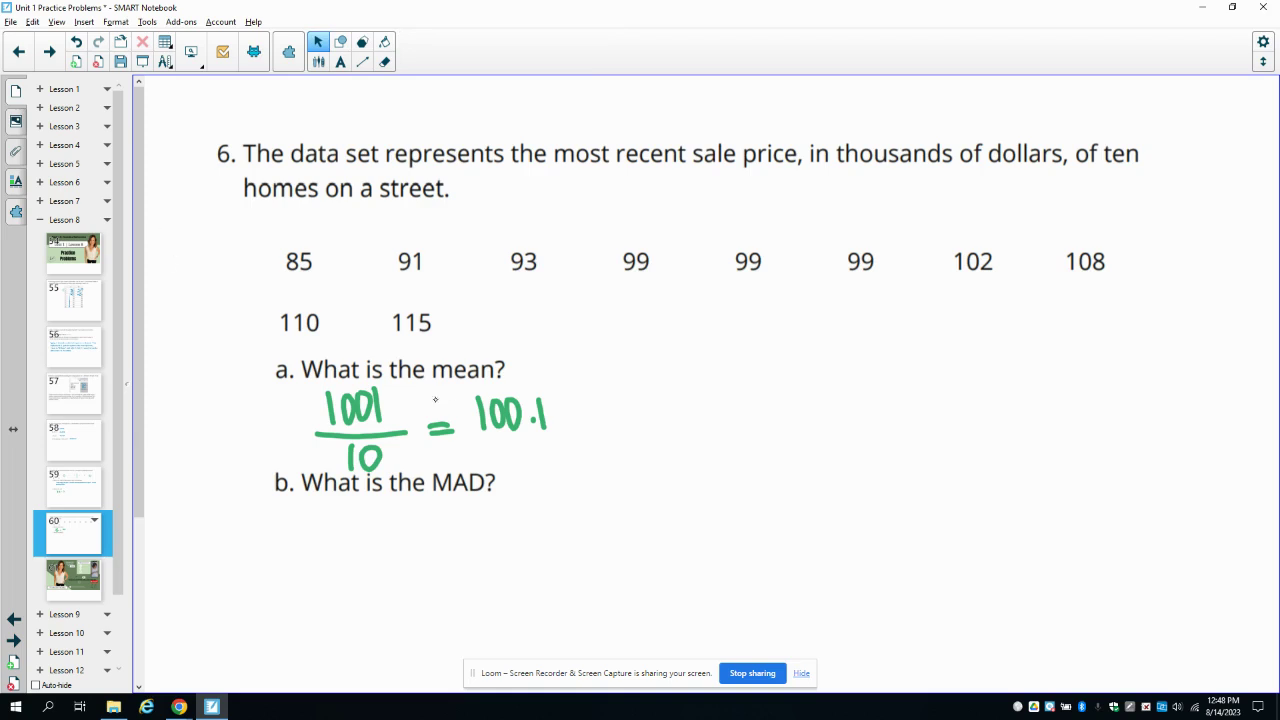
Draw an arrow to $100,100 and underline the word 'thousands'
left_click(318, 61)
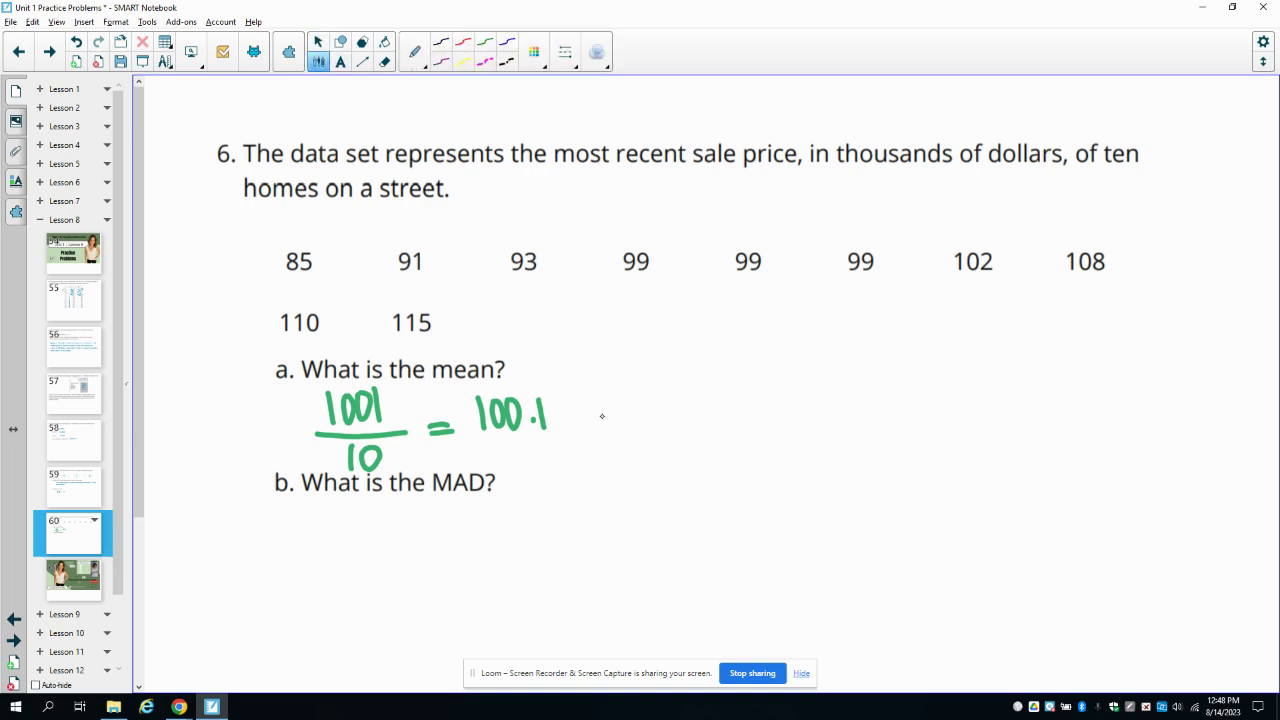
left_click_drag(568, 407, 630, 404)
left_click_drag(611, 392, 621, 414)
left_click_drag(851, 167, 928, 167)
mouse_move(862, 172)
left_mouse_down()
mouse_move(926, 160)
mouse_move(905, 172)
mouse_move(935, 171)
left_mouse_up()
mouse_move(687, 382)
left_mouse_down()
mouse_move(703, 413)
mouse_move(714, 386)
mouse_move(739, 425)
left_mouse_up()
mouse_move(756, 382)
left_mouse_down()
mouse_move(756, 416)
mouse_move(785, 383)
left_mouse_up()
mouse_move(674, 382)
left_mouse_down()
mouse_move(655, 404)
mouse_move(671, 412)
left_mouse_up()
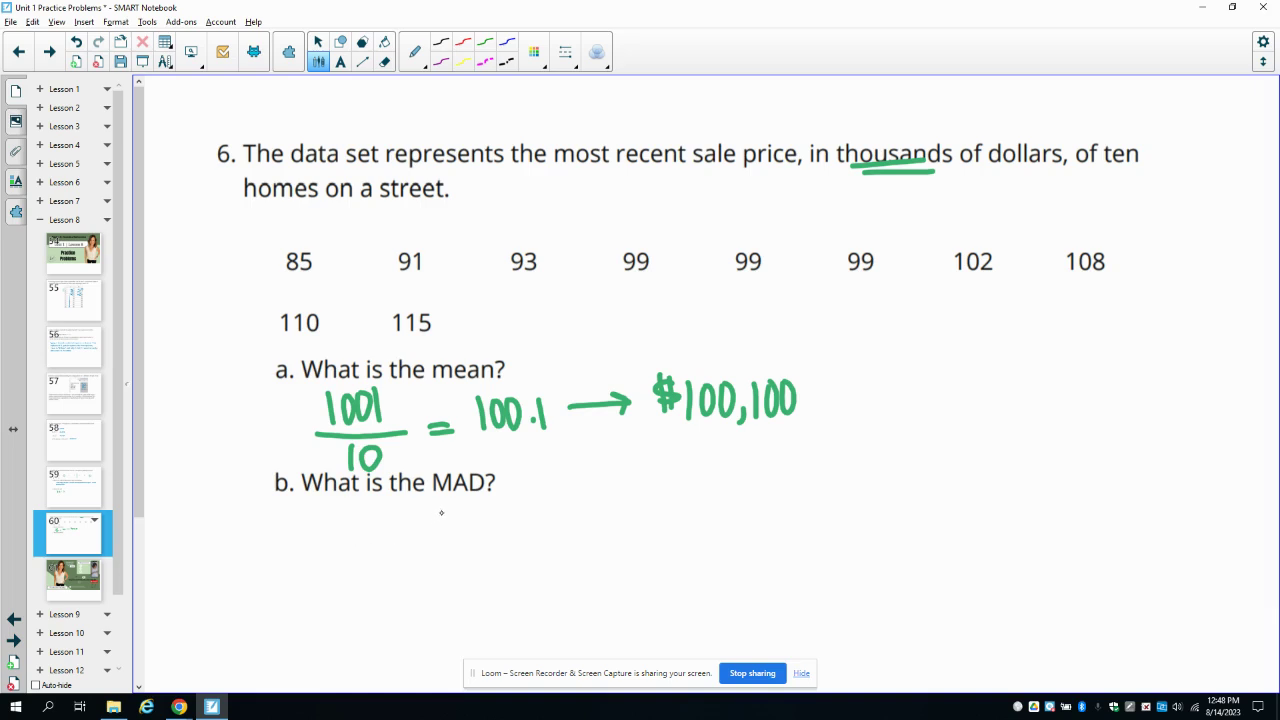
Switch the pen to blue and write 15.1, 9.1 and the next deviation above 85, 91 and 93, erasing a stray mark
left_click(534, 52)
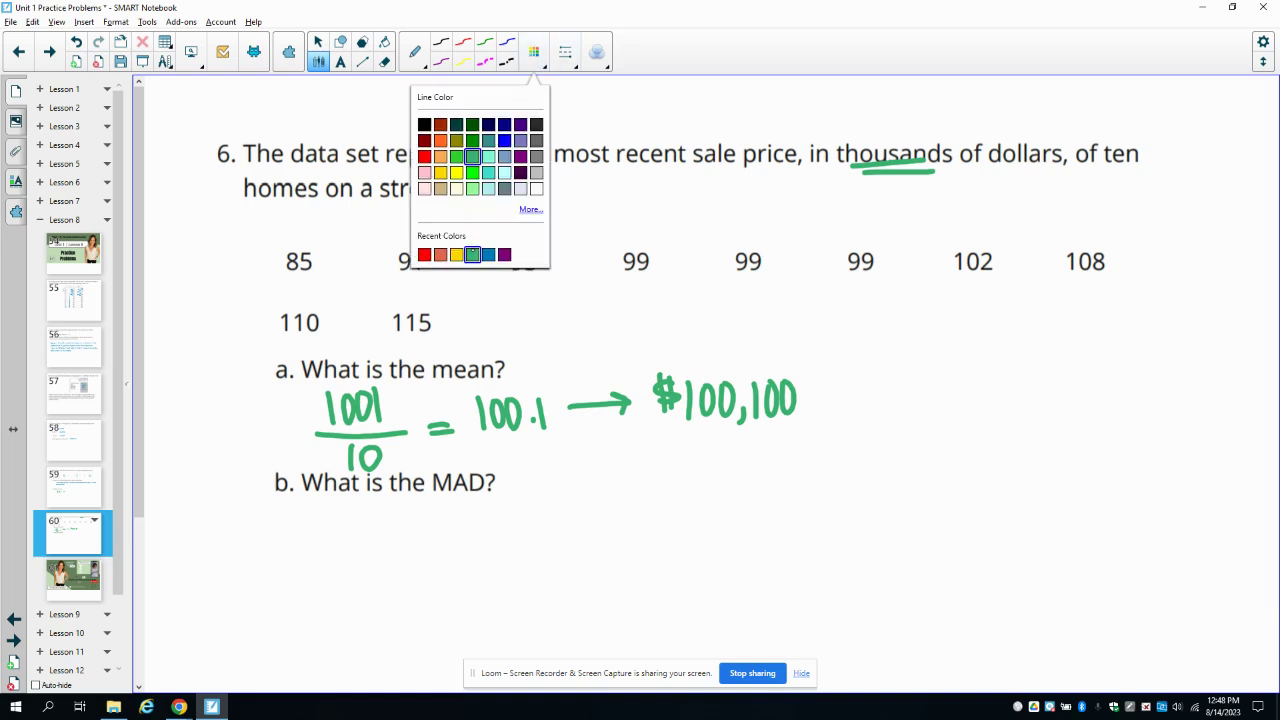
left_click(534, 52)
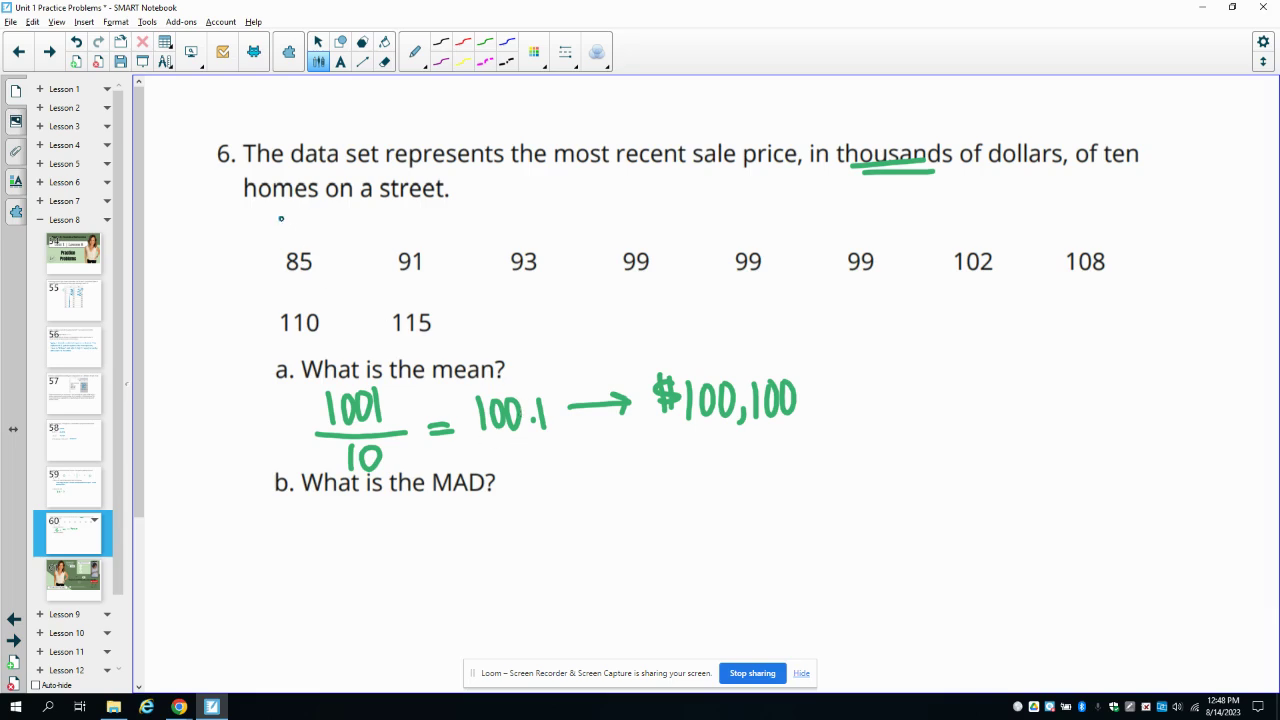
mouse_move(281, 217)
left_mouse_down()
mouse_move(281, 244)
mouse_move(319, 240)
left_mouse_up()
left_click(309, 236)
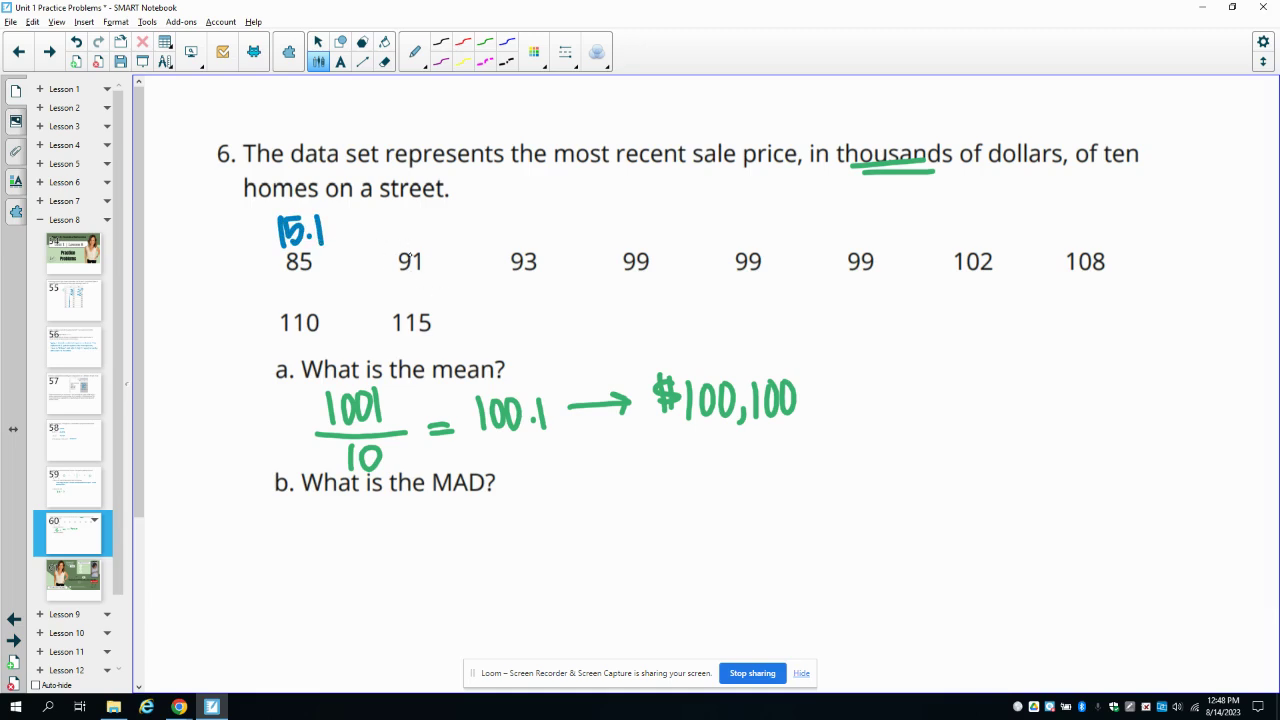
mouse_move(406, 219)
left_mouse_down()
mouse_move(405, 244)
mouse_move(428, 244)
left_mouse_up()
mouse_move(508, 216)
left_mouse_down()
mouse_move(521, 245)
mouse_move(556, 216)
mouse_move(546, 242)
left_mouse_up()
left_click(534, 238)
left_click(384, 61)
left_click(318, 61)
Write 1.1 above each of the three 99s, 1.9 above 102 and 7.9 above 108
mouse_move(625, 218)
left_mouse_down()
mouse_move(626, 245)
mouse_move(644, 244)
left_mouse_up()
left_click(745, 241)
mouse_move(735, 218)
left_mouse_down()
mouse_move(736, 246)
mouse_move(756, 244)
left_mouse_up()
left_click_drag(840, 217, 842, 246)
left_click(848, 241)
left_click_drag(854, 215, 857, 242)
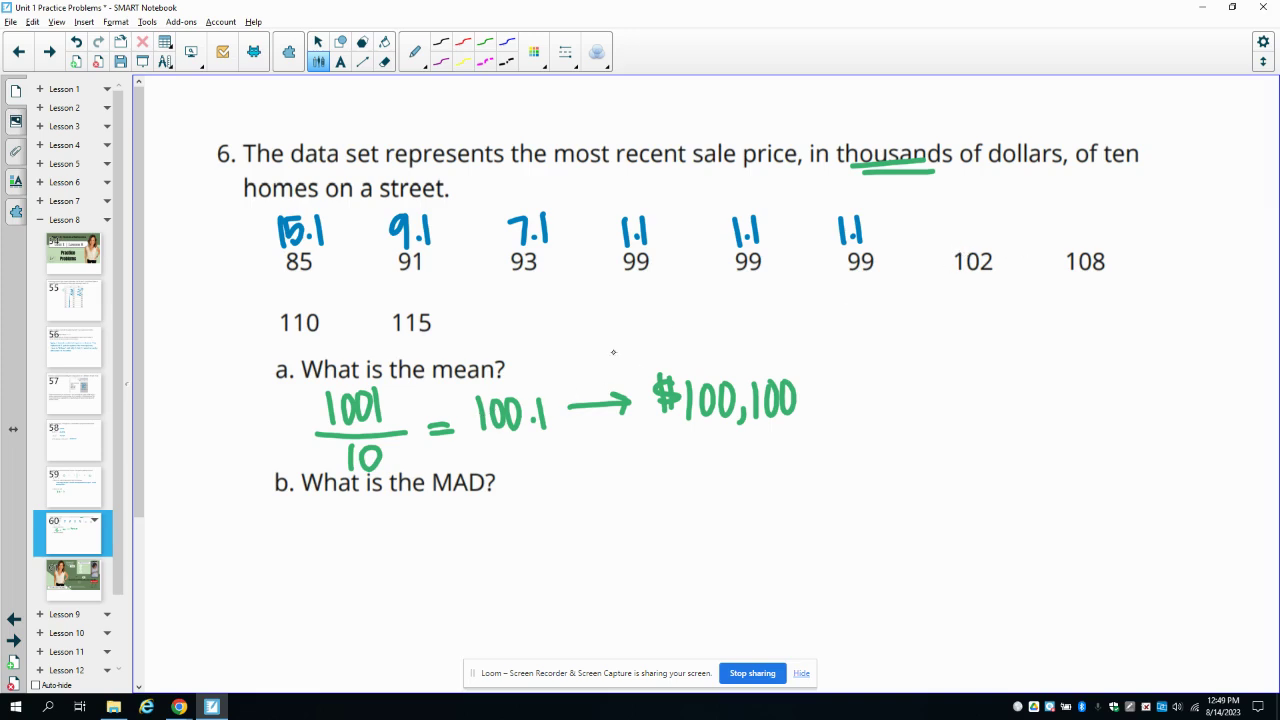
mouse_move(961, 218)
left_mouse_down()
mouse_move(962, 246)
mouse_move(993, 221)
mouse_move(990, 245)
left_mouse_up()
left_click(974, 239)
mouse_move(1071, 216)
left_mouse_down()
mouse_move(1080, 244)
mouse_move(1111, 224)
mouse_move(1108, 246)
left_mouse_up()
left_click(1094, 238)
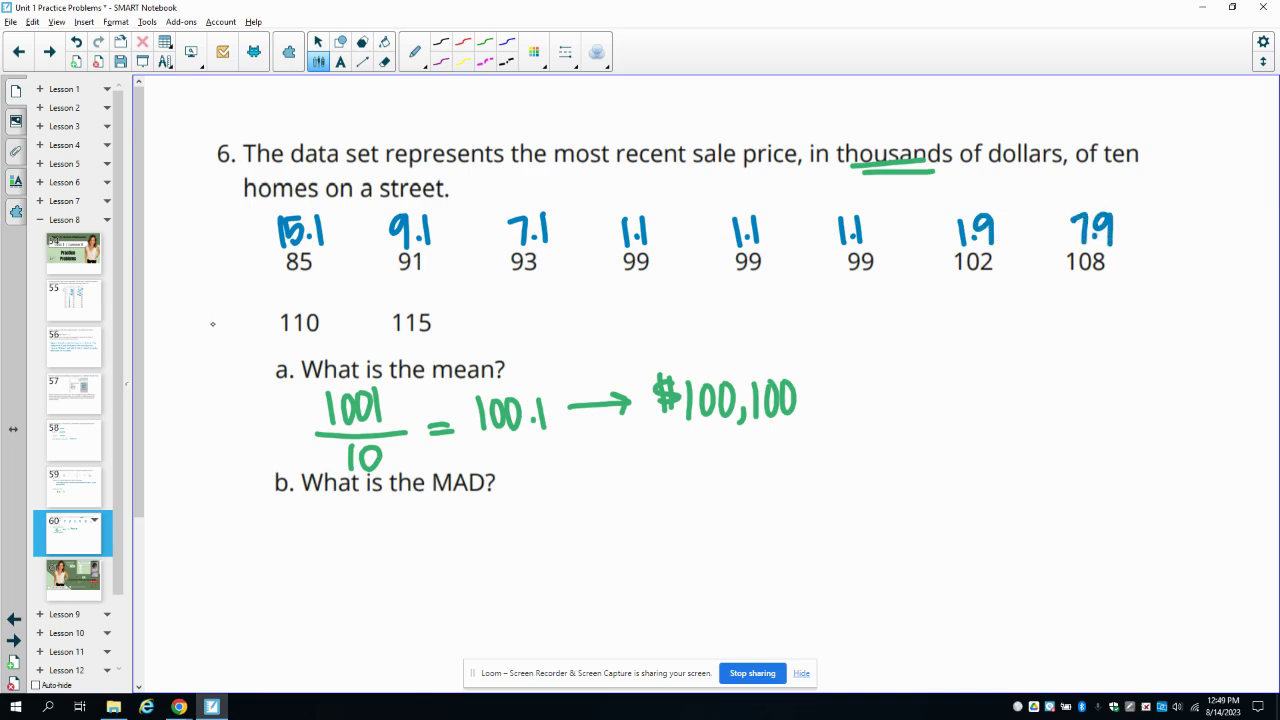
Write 9.9 above 110 and 14.9 above 115, then start the total 69.2 under part b
mouse_move(264, 294)
left_mouse_down()
mouse_move(258, 322)
mouse_move(291, 300)
mouse_move(293, 316)
left_mouse_up()
left_click(271, 318)
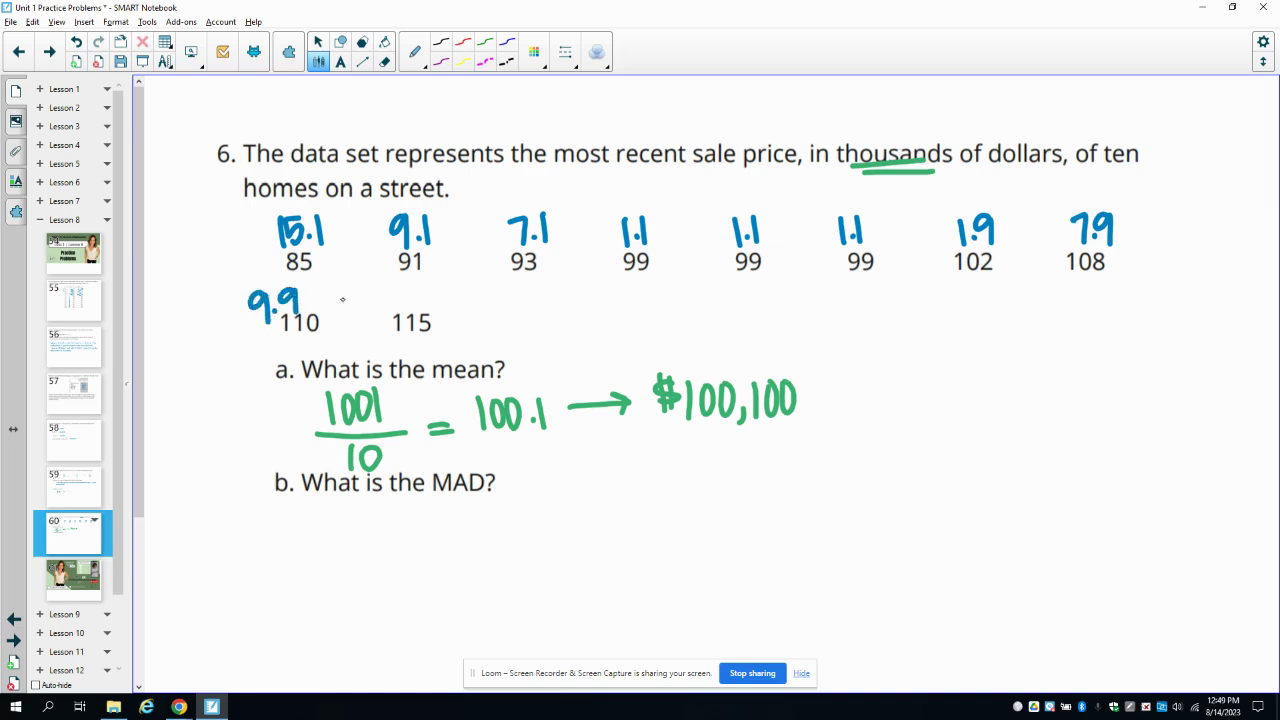
left_click_drag(392, 291, 394, 311)
mouse_move(405, 287)
left_mouse_down()
mouse_move(402, 299)
mouse_move(421, 299)
left_mouse_up()
mouse_move(418, 287)
left_mouse_down()
mouse_move(420, 313)
mouse_move(451, 289)
mouse_move(449, 314)
left_mouse_up()
left_click(428, 299)
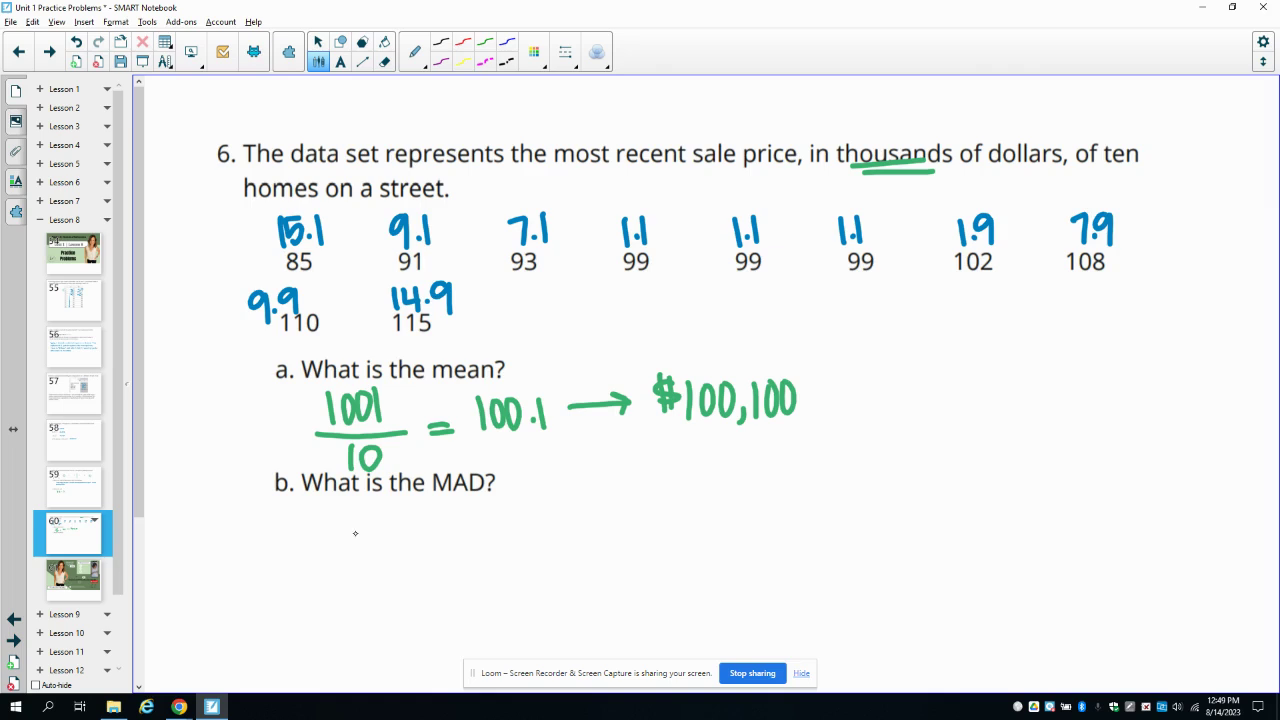
mouse_move(350, 508)
left_mouse_down()
mouse_move(362, 530)
mouse_move(370, 520)
left_mouse_up()
mouse_move(390, 510)
left_mouse_down()
mouse_move(386, 546)
mouse_move(424, 514)
mouse_move(431, 541)
left_mouse_up()
Finish the fraction 69.2/10 under part b and write its result, 6.92
left_click(400, 536)
mouse_move(346, 560)
left_mouse_down()
mouse_move(457, 554)
mouse_move(386, 605)
mouse_move(406, 575)
left_mouse_up()
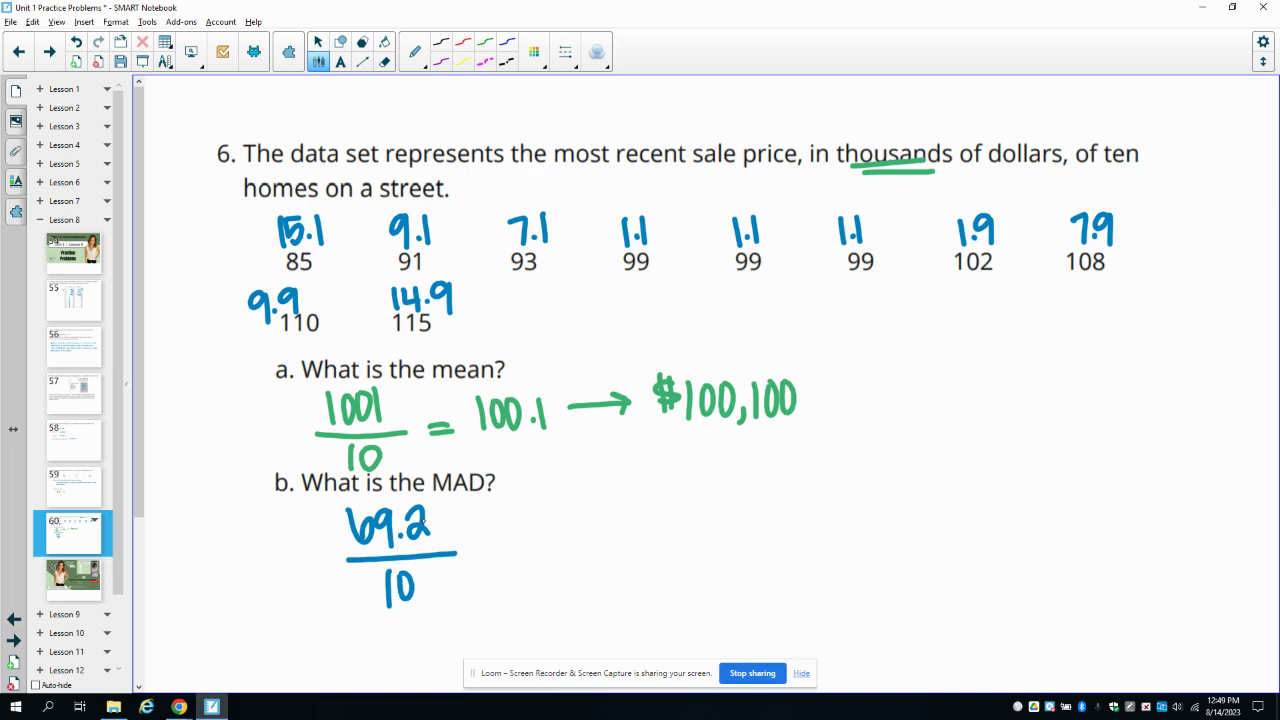
mouse_move(491, 547)
left_mouse_down()
mouse_move(518, 557)
mouse_move(584, 529)
mouse_move(589, 564)
mouse_move(724, 518)
mouse_move(716, 542)
left_mouse_up()
left_click(571, 550)
Circle 'thousands' in blue and write $6920 after an arrow as the MAD
mouse_move(880, 122)
left_mouse_down()
mouse_move(838, 142)
mouse_move(858, 182)
left_mouse_up()
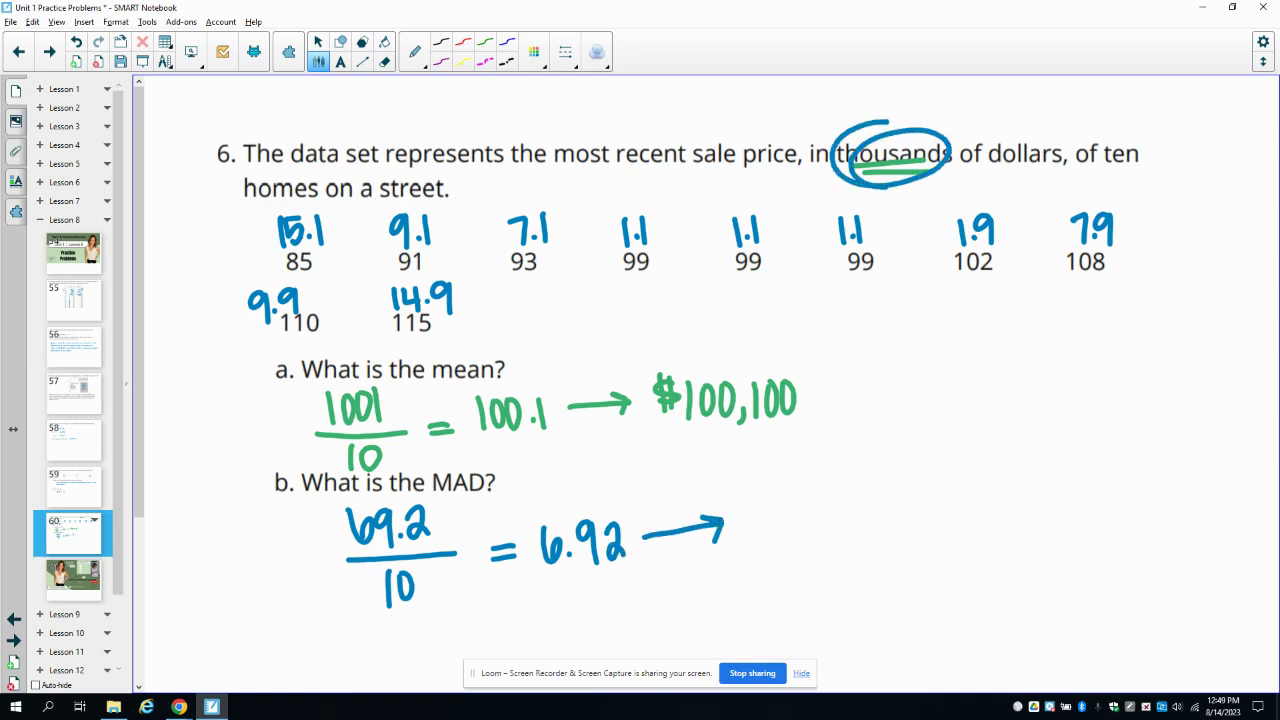
mouse_move(776, 511)
left_mouse_down()
mouse_move(774, 545)
mouse_move(784, 528)
mouse_move(818, 522)
mouse_move(814, 548)
left_mouse_up()
mouse_move(828, 520)
left_mouse_down()
mouse_move(838, 516)
mouse_move(848, 550)
mouse_move(864, 518)
left_mouse_up()
mouse_move(766, 510)
left_mouse_down()
mouse_move(748, 536)
mouse_move(757, 544)
left_mouse_up()
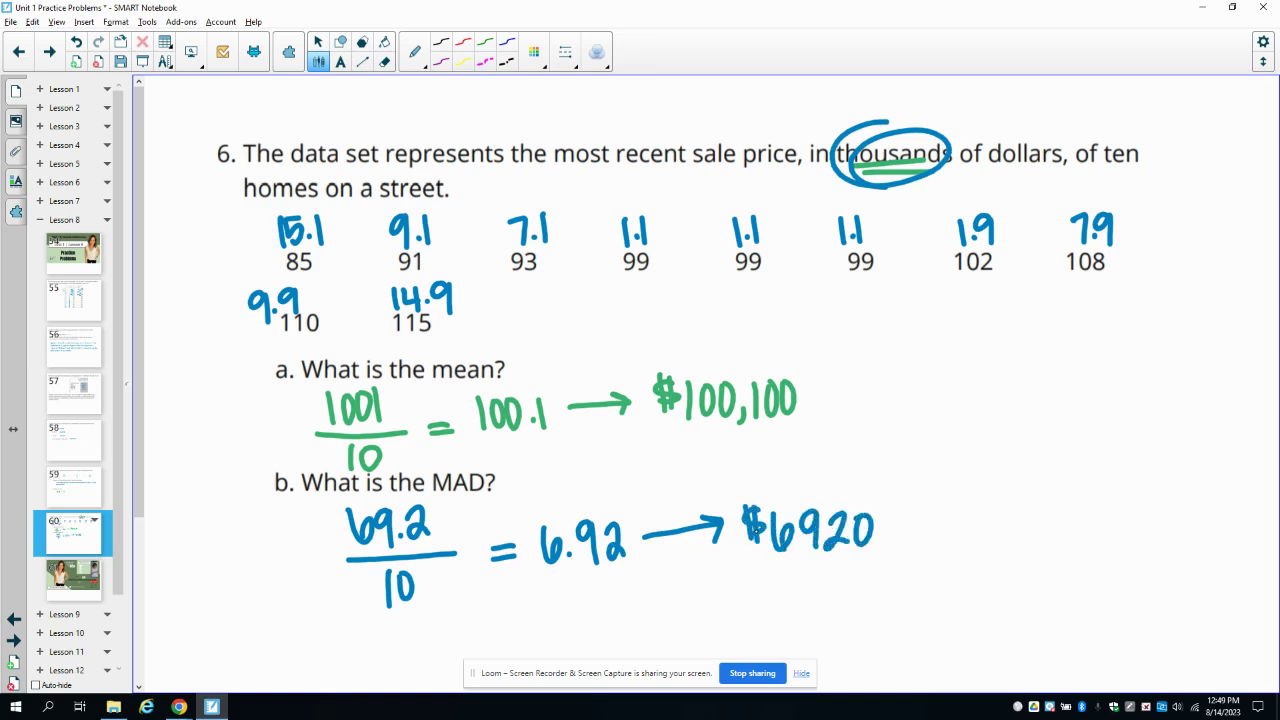